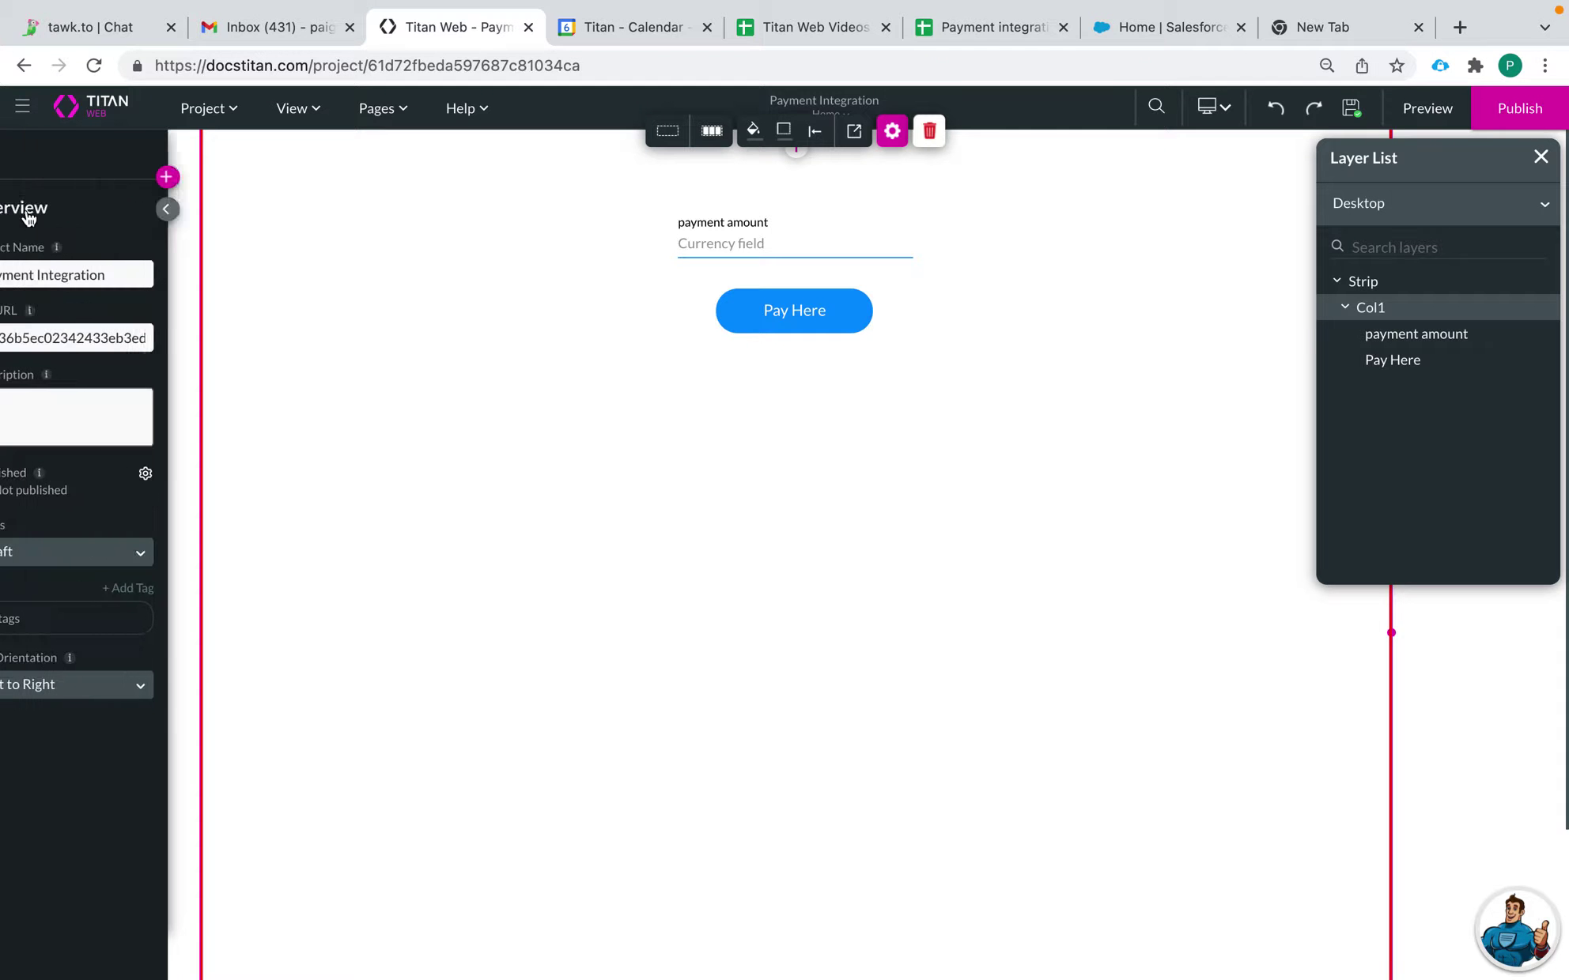
Step: Review the project's existing Stripe payment service in Payments settings, then preview the page in a new tab
click(30, 283)
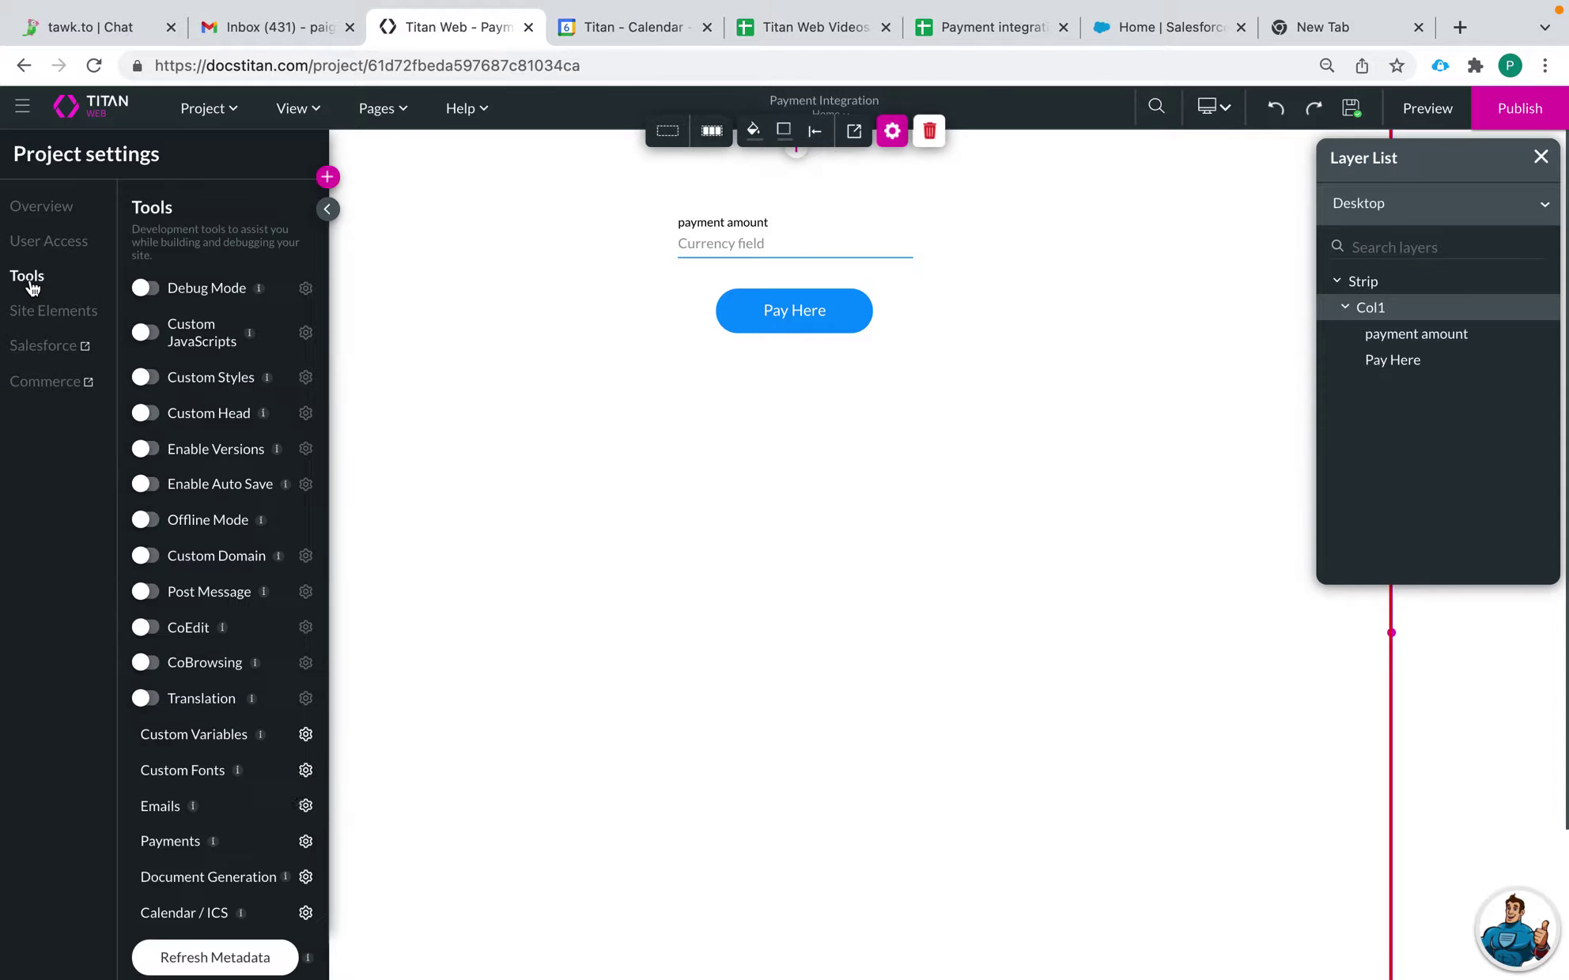
click(305, 842)
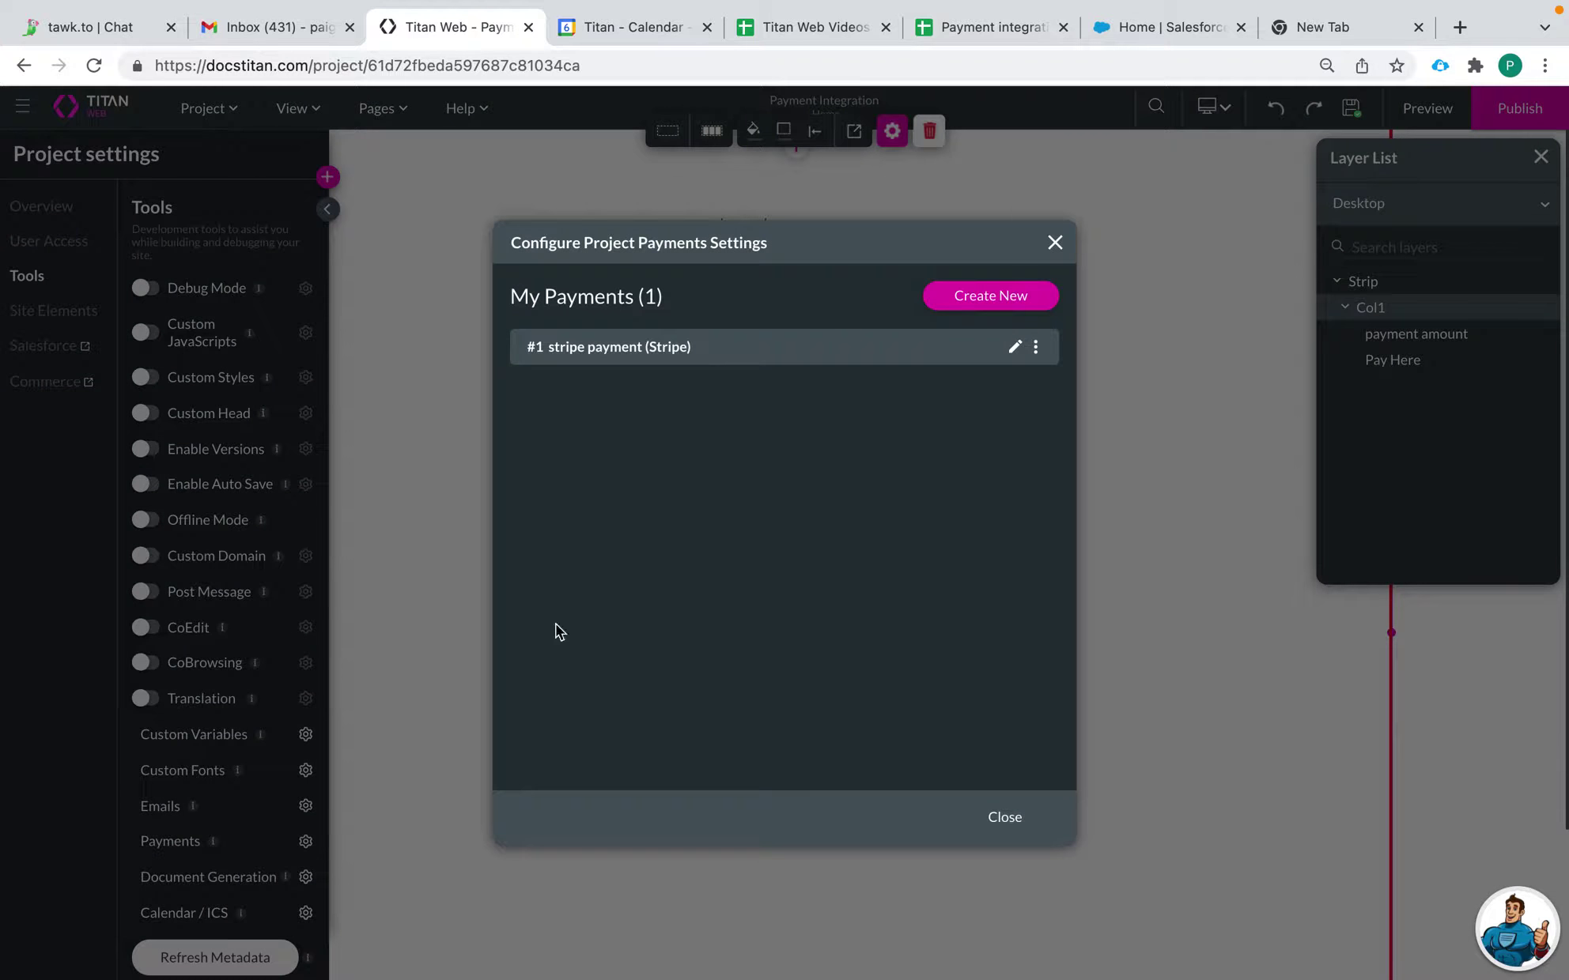
click(989, 305)
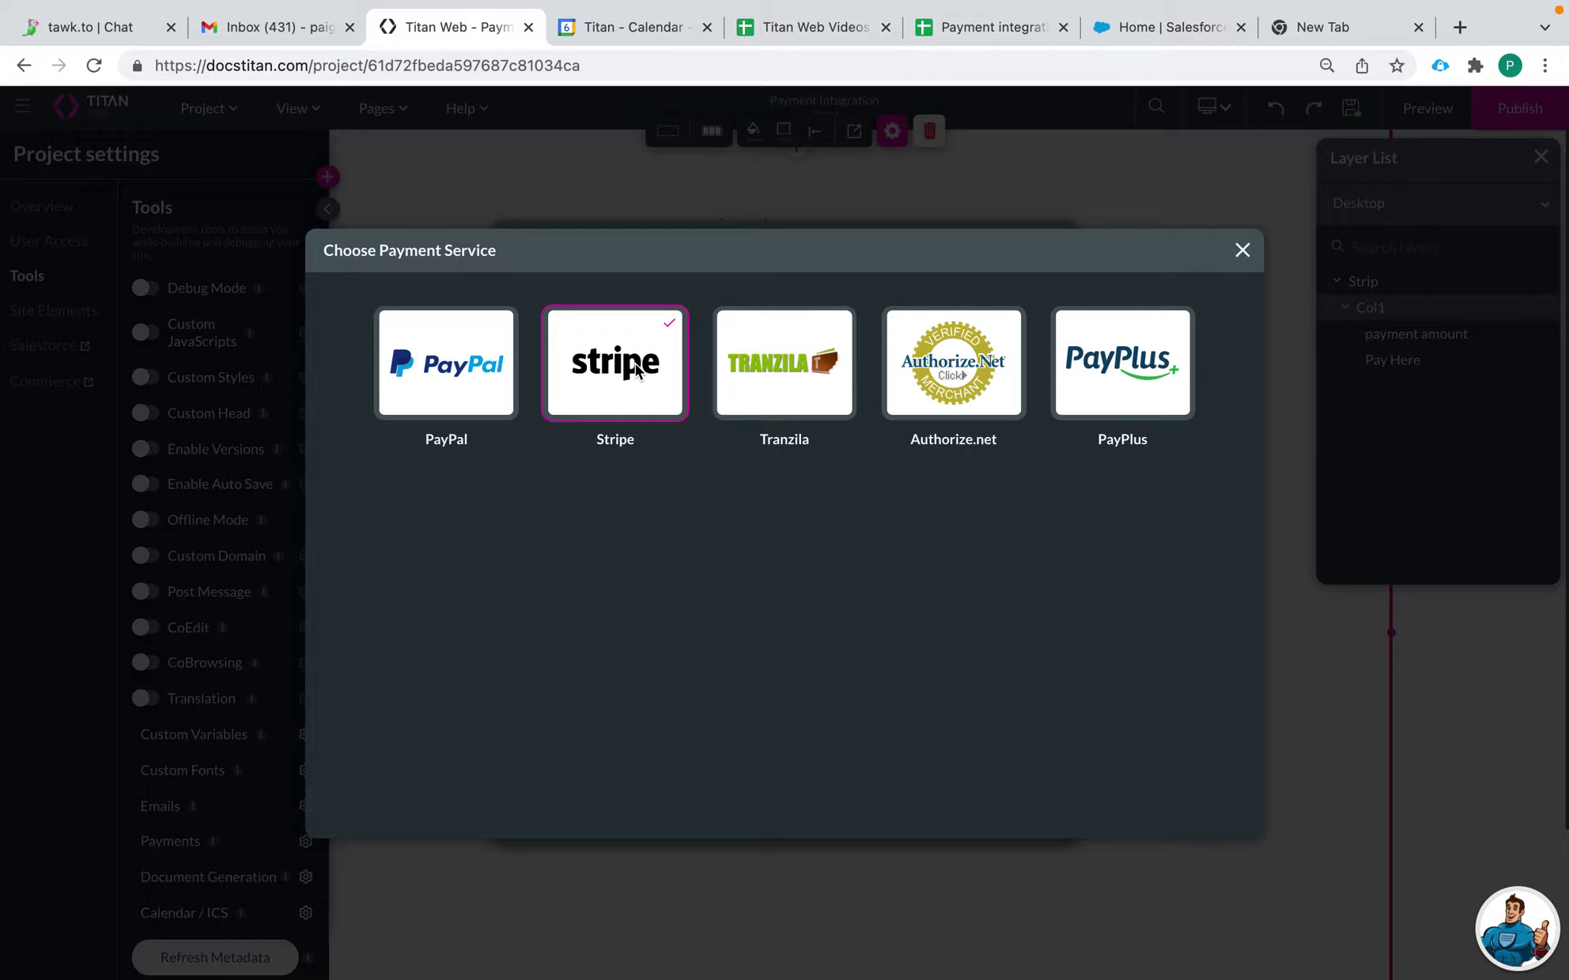
click(1241, 251)
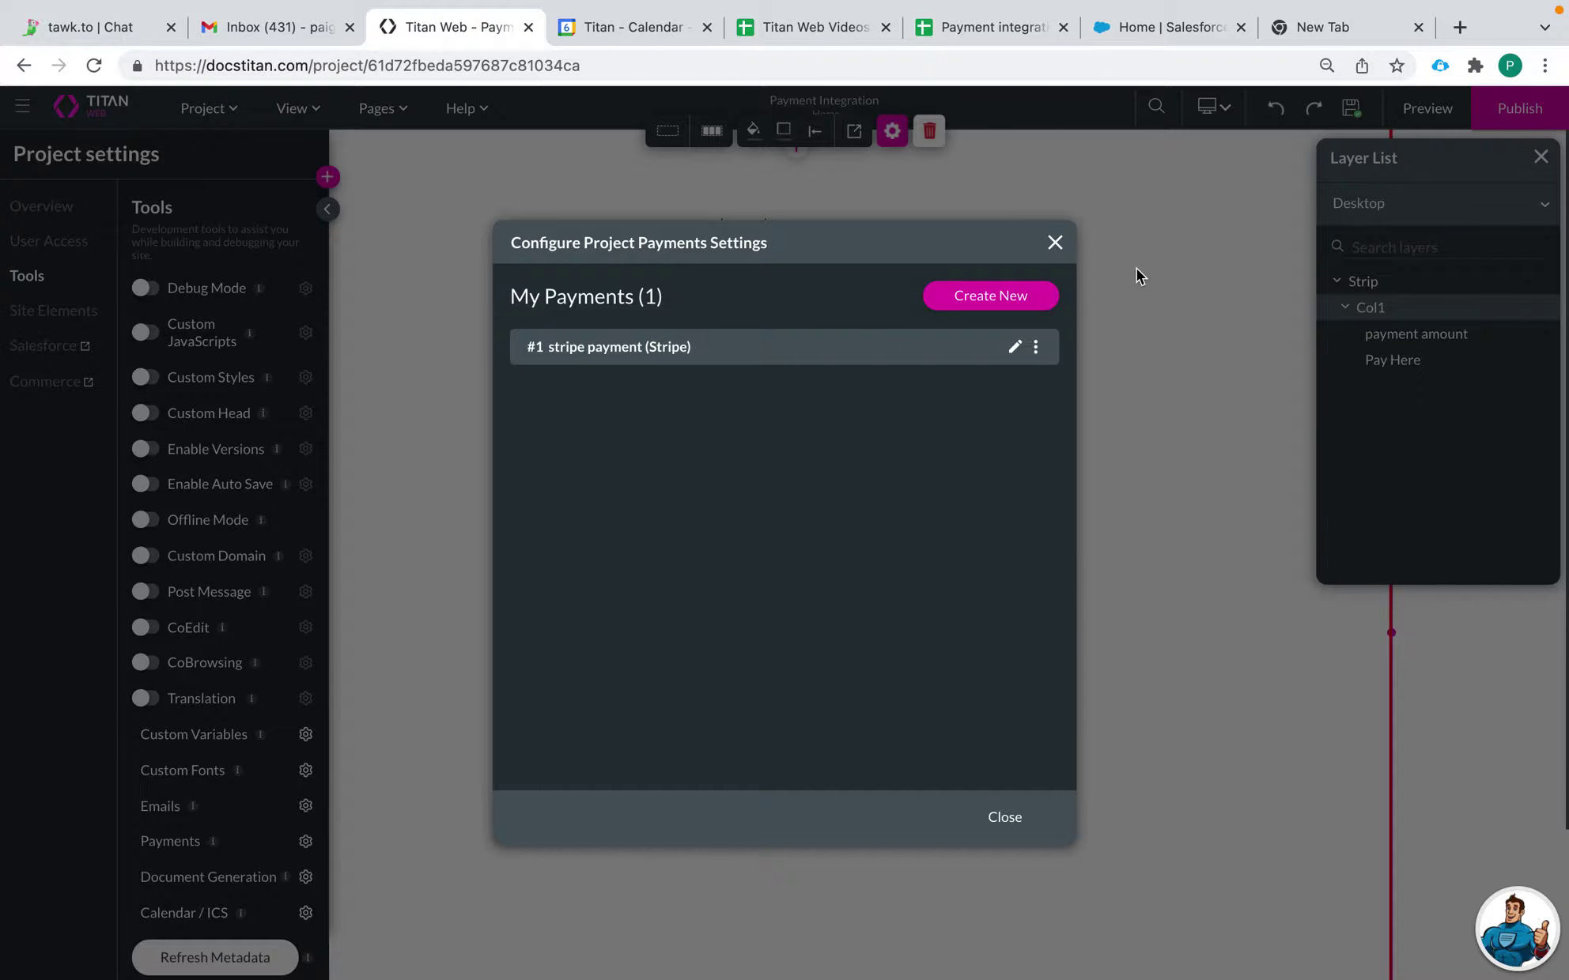
click(1055, 243)
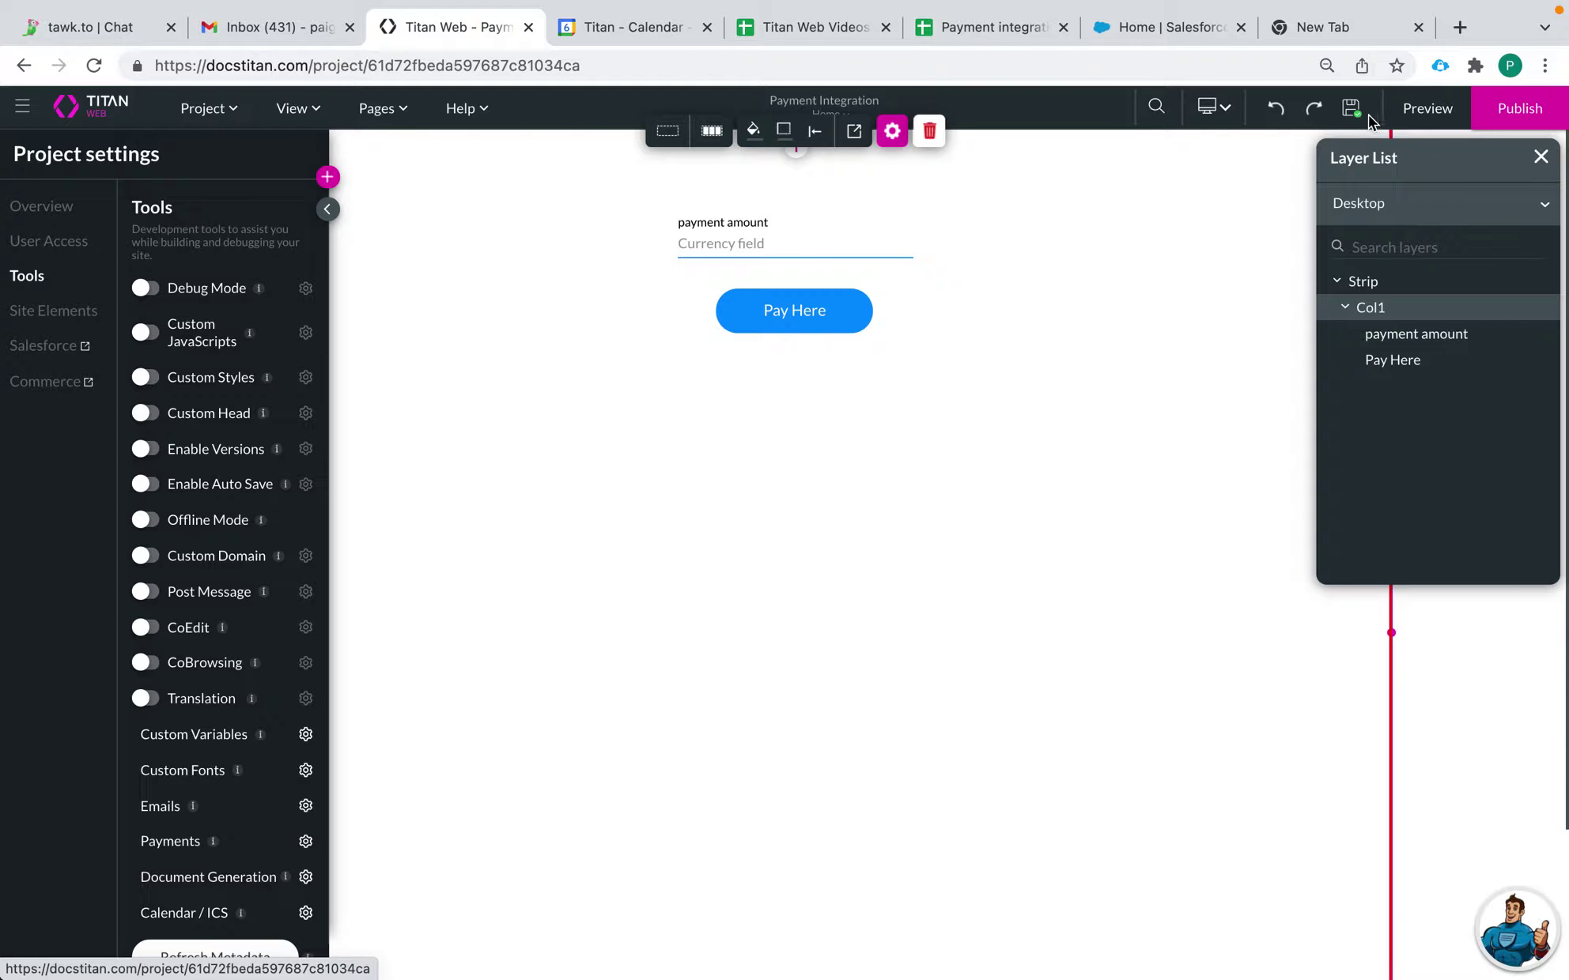
click(1415, 115)
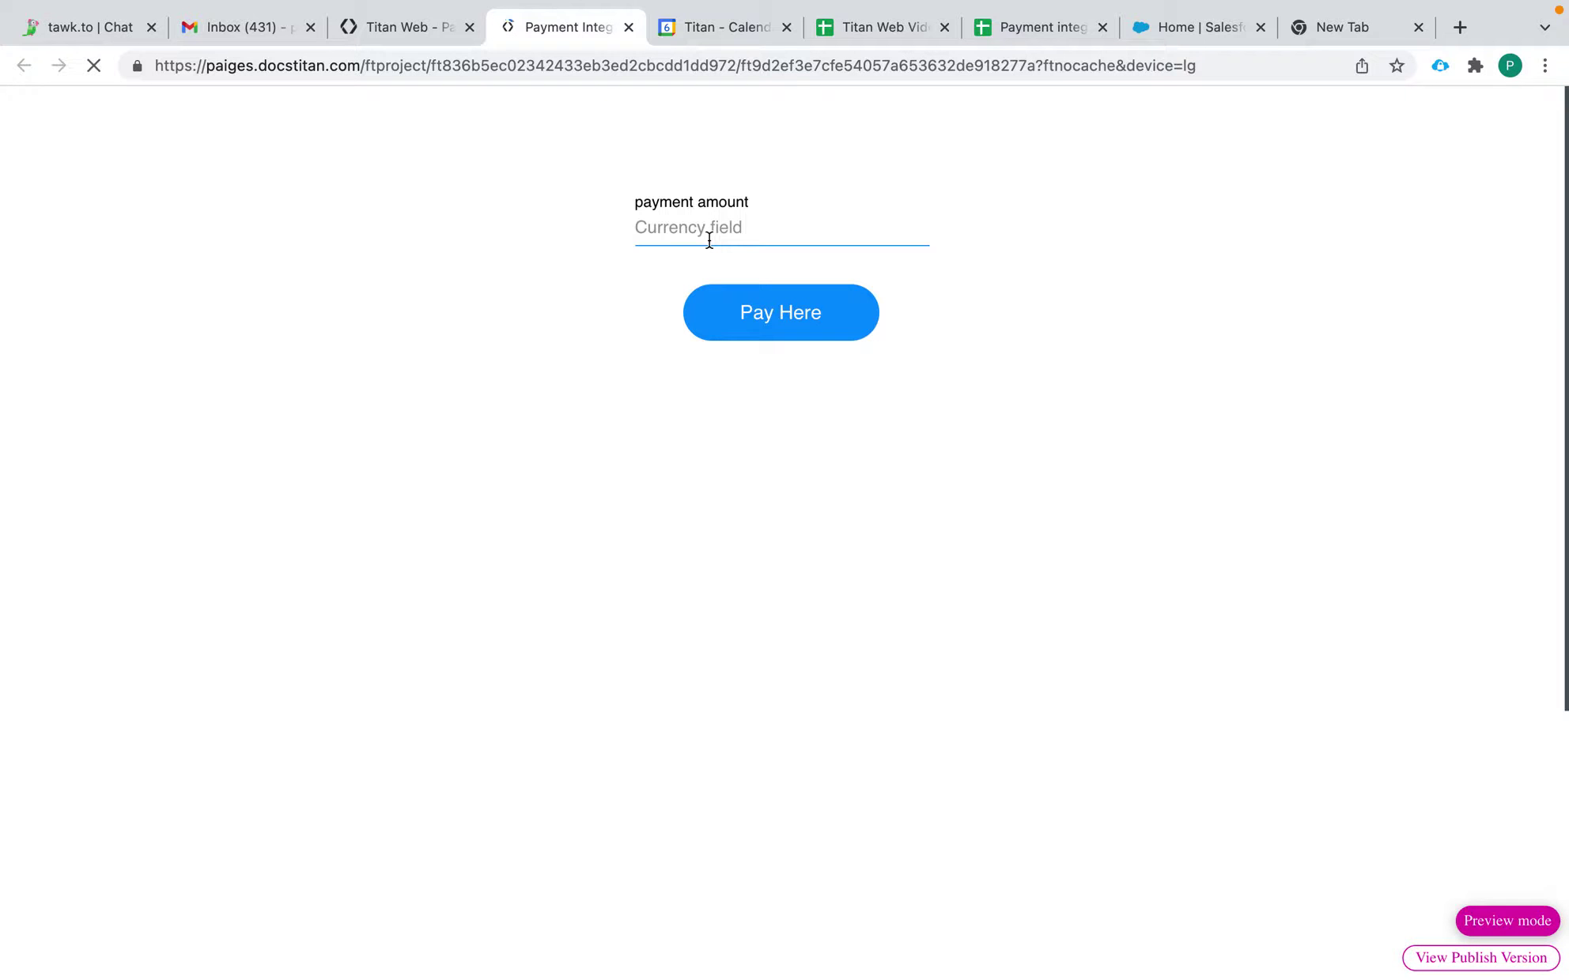
Step: Enter 1000 as the payment amount, view the card payment form from Pay Here, then close the preview
click(692, 233)
text(1000)
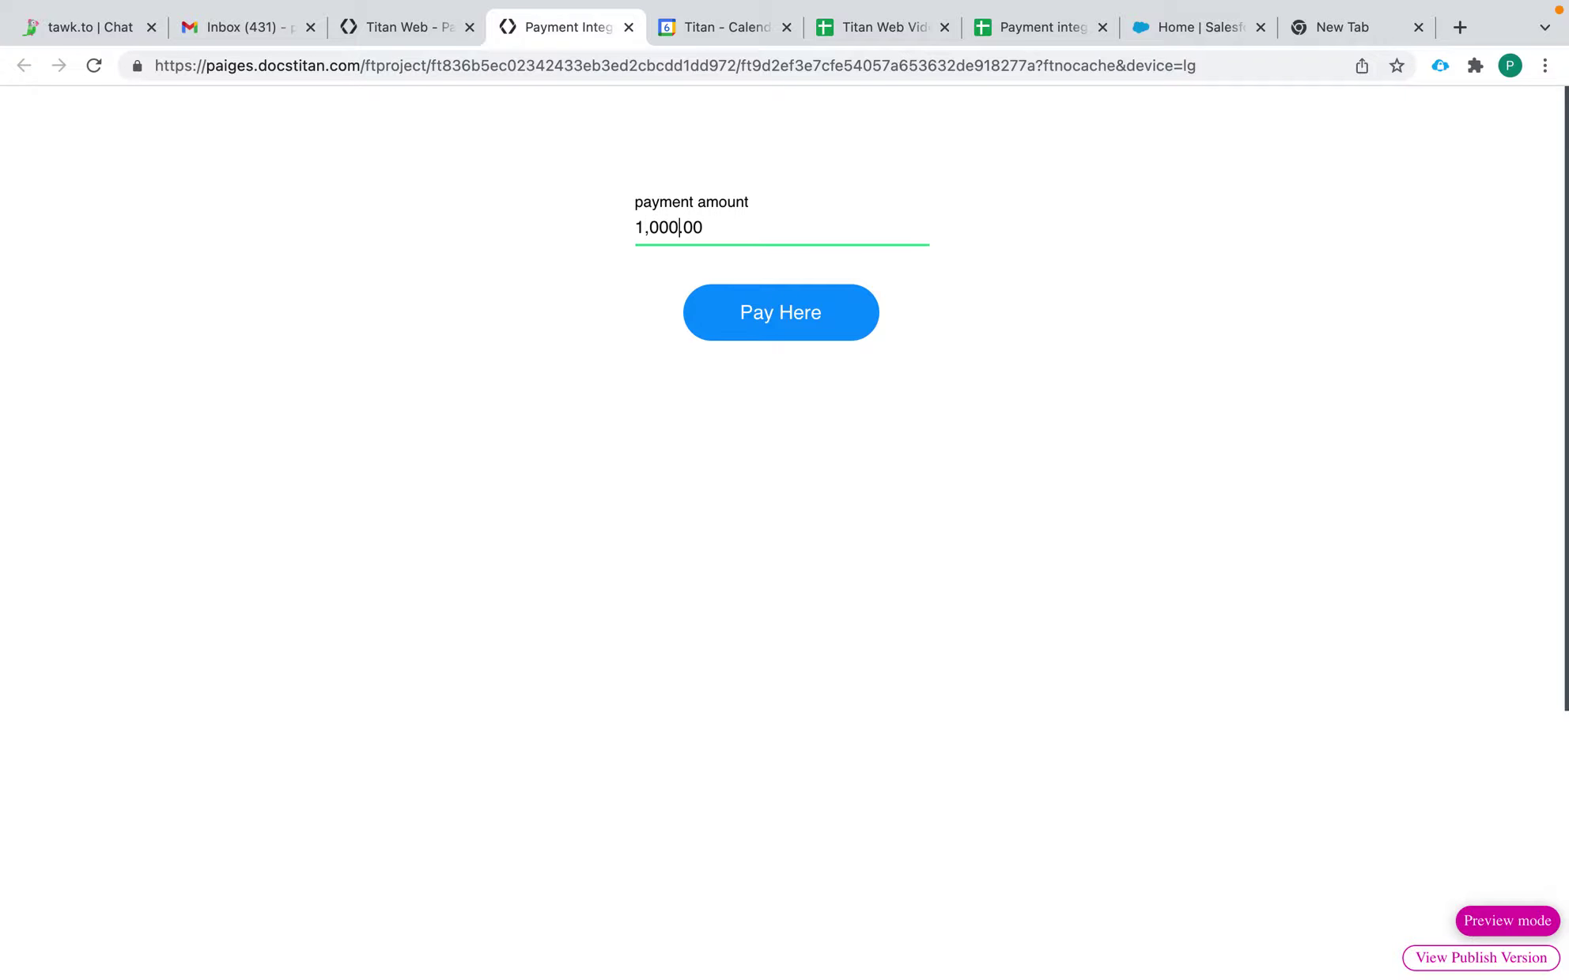
click(778, 312)
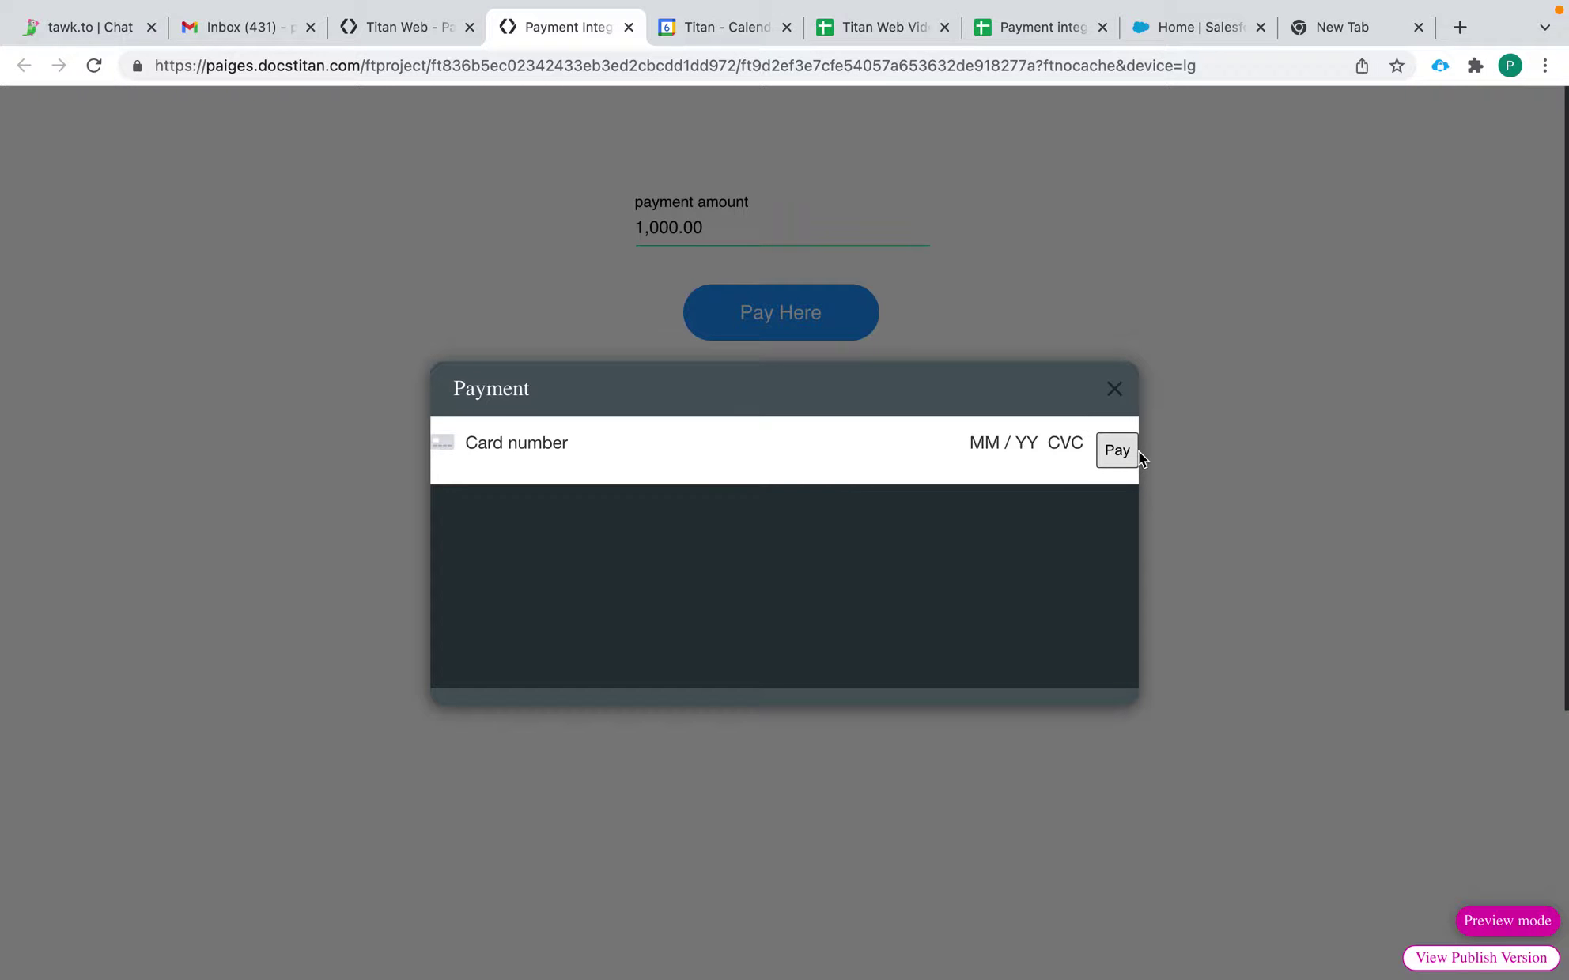
click(1113, 390)
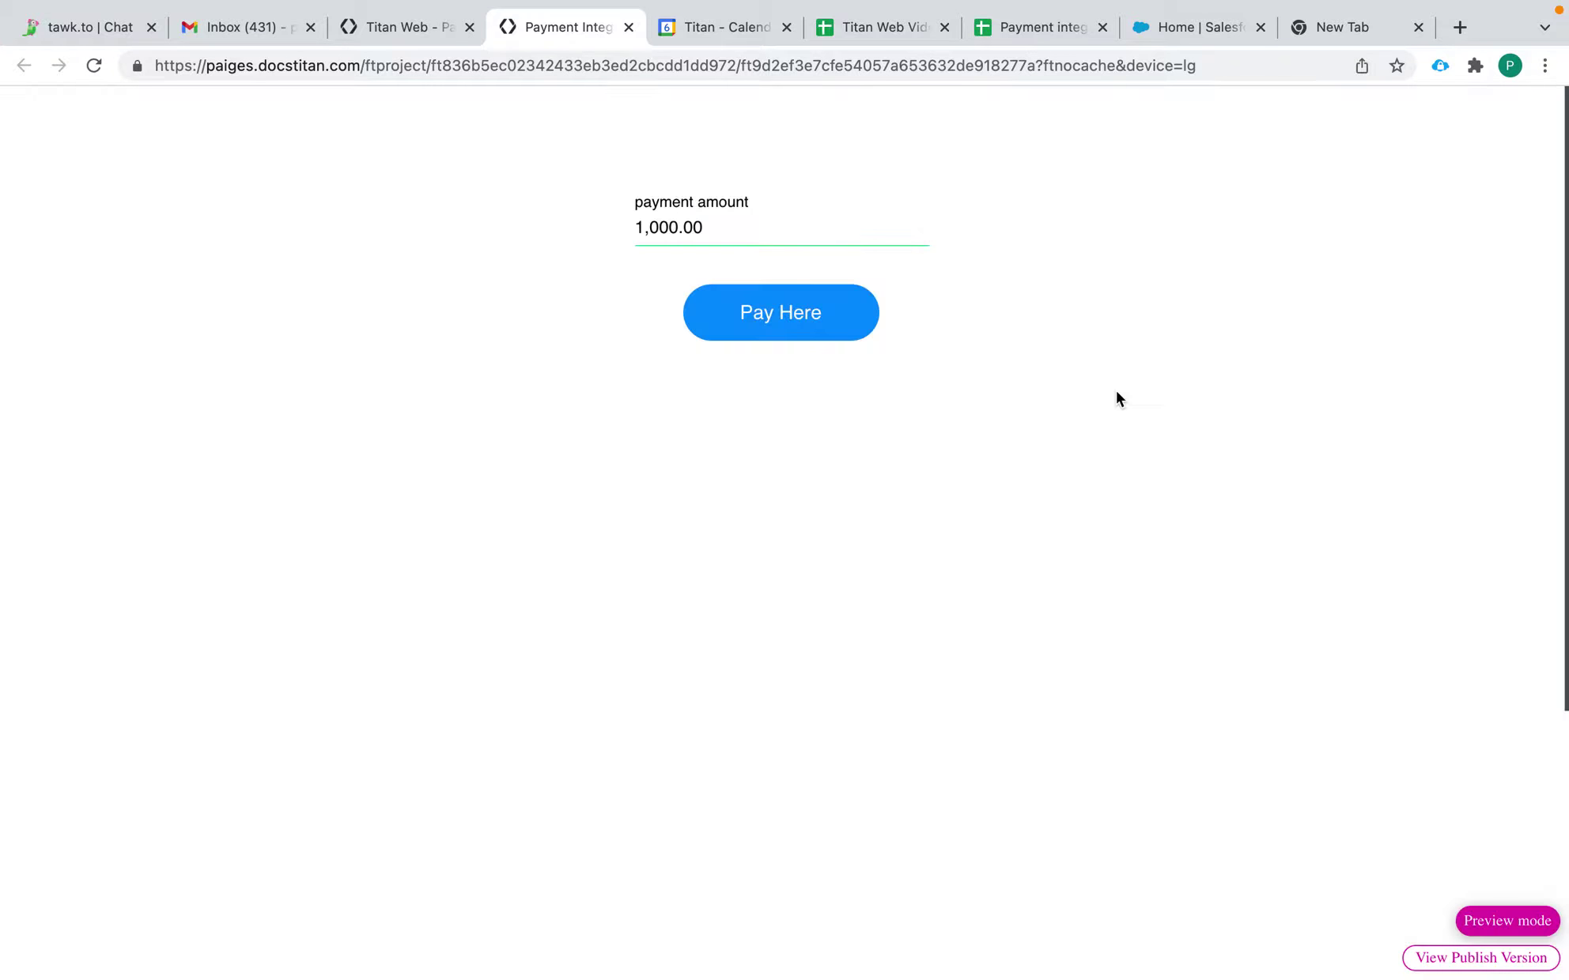
click(628, 27)
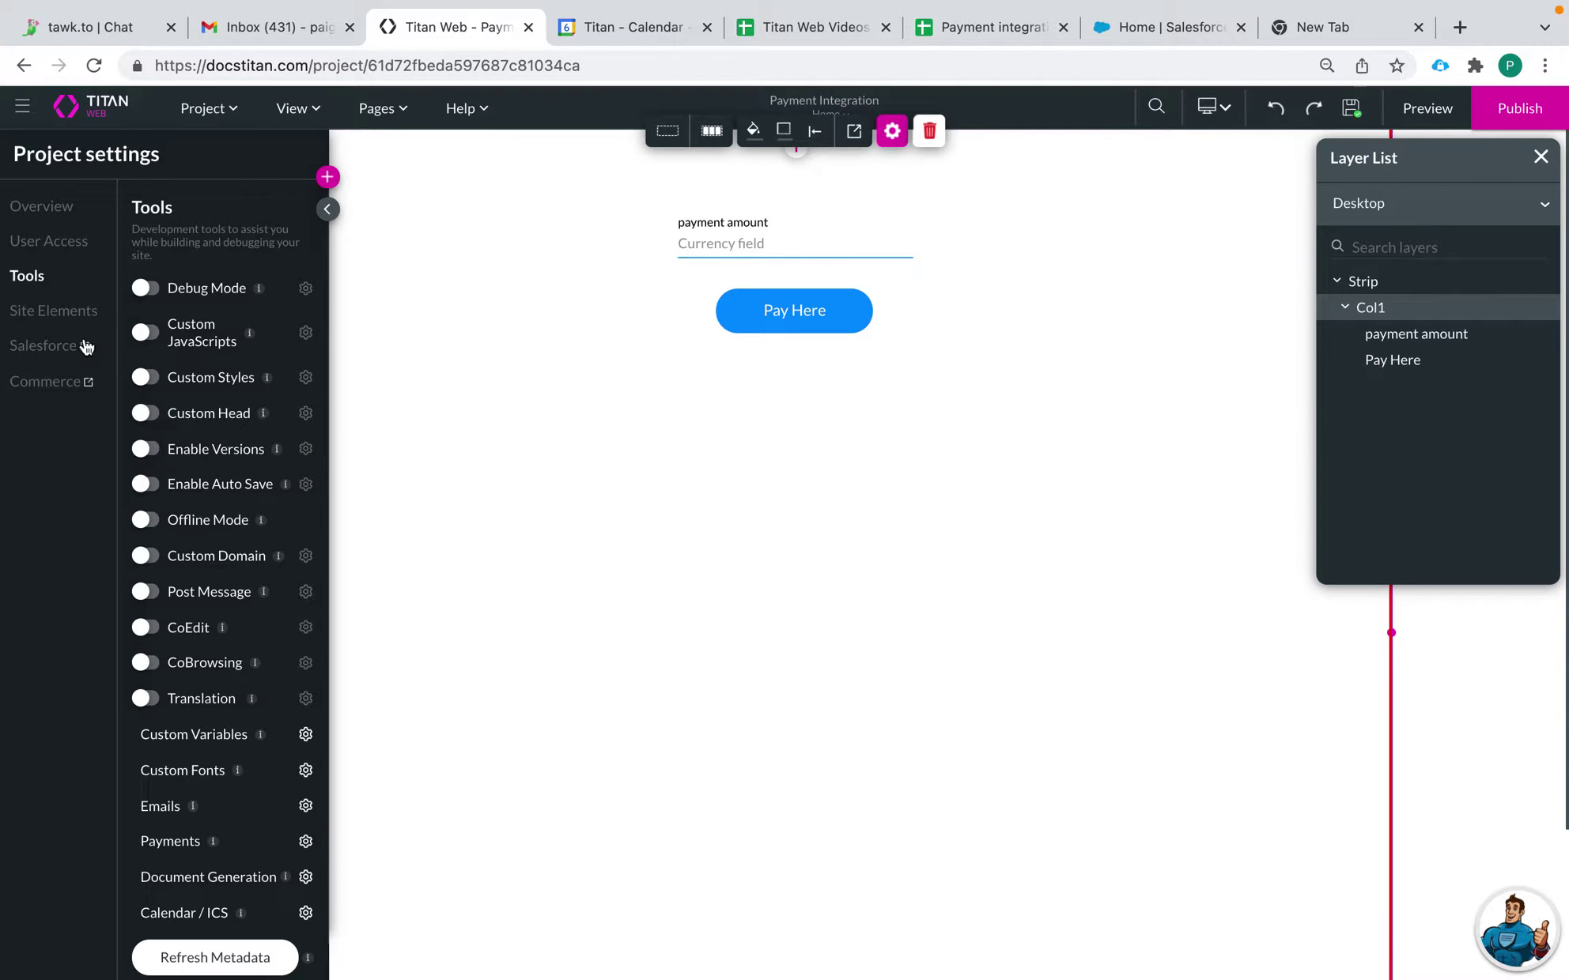
Step: Open the #1 Account (create) push integration's mapping under Salesforce settings
click(34, 347)
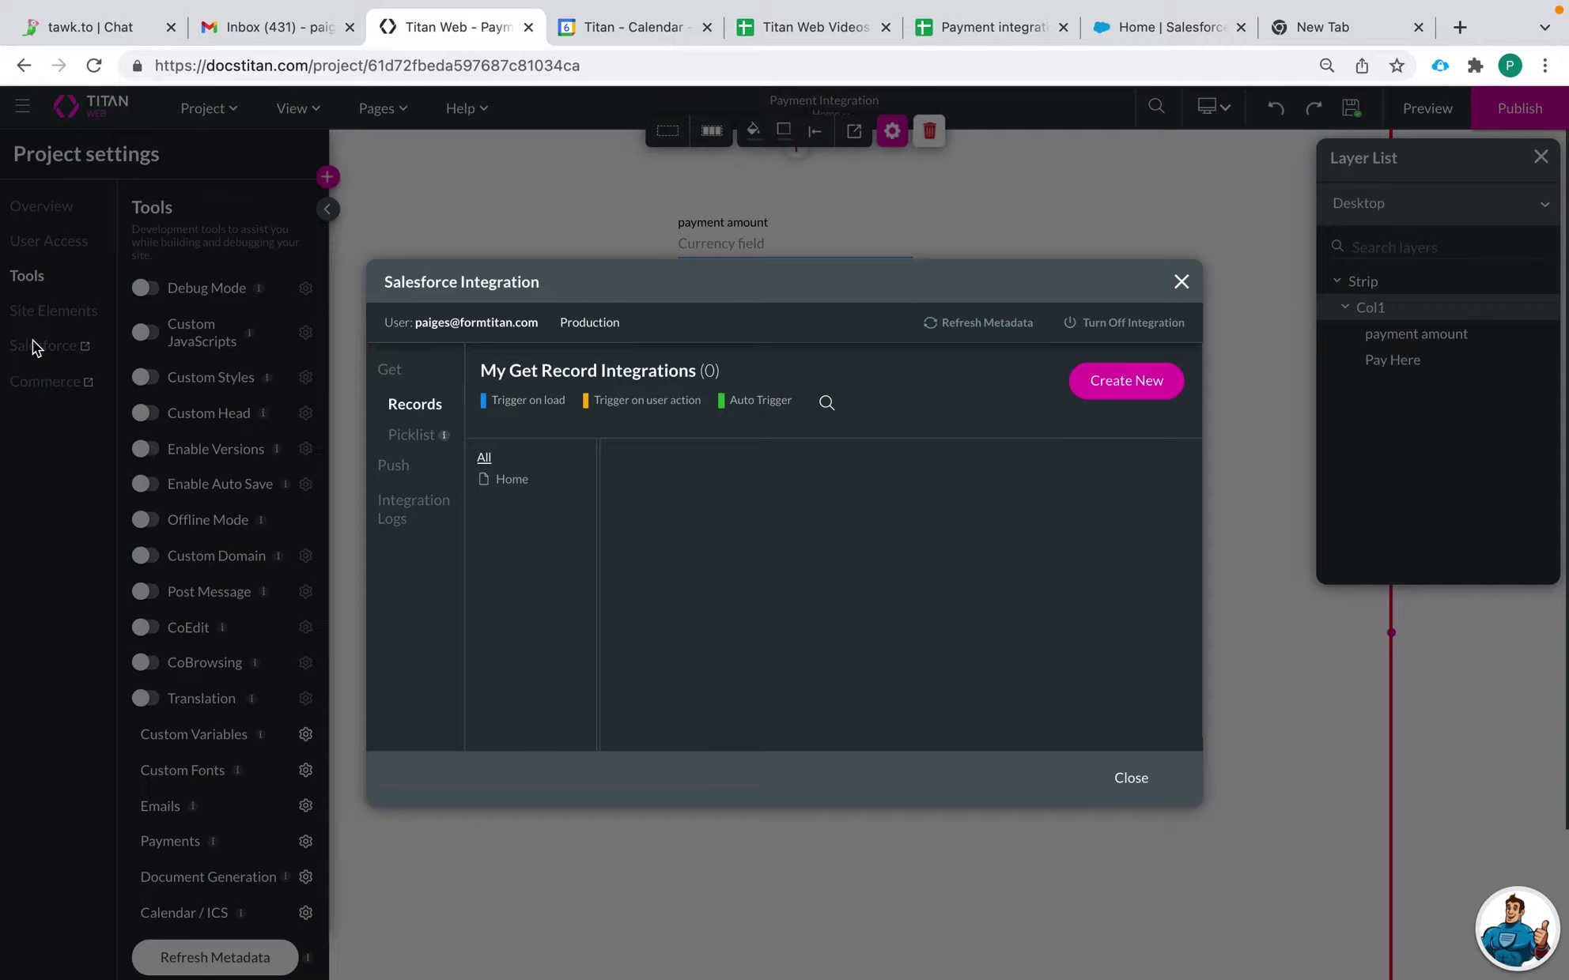
click(398, 466)
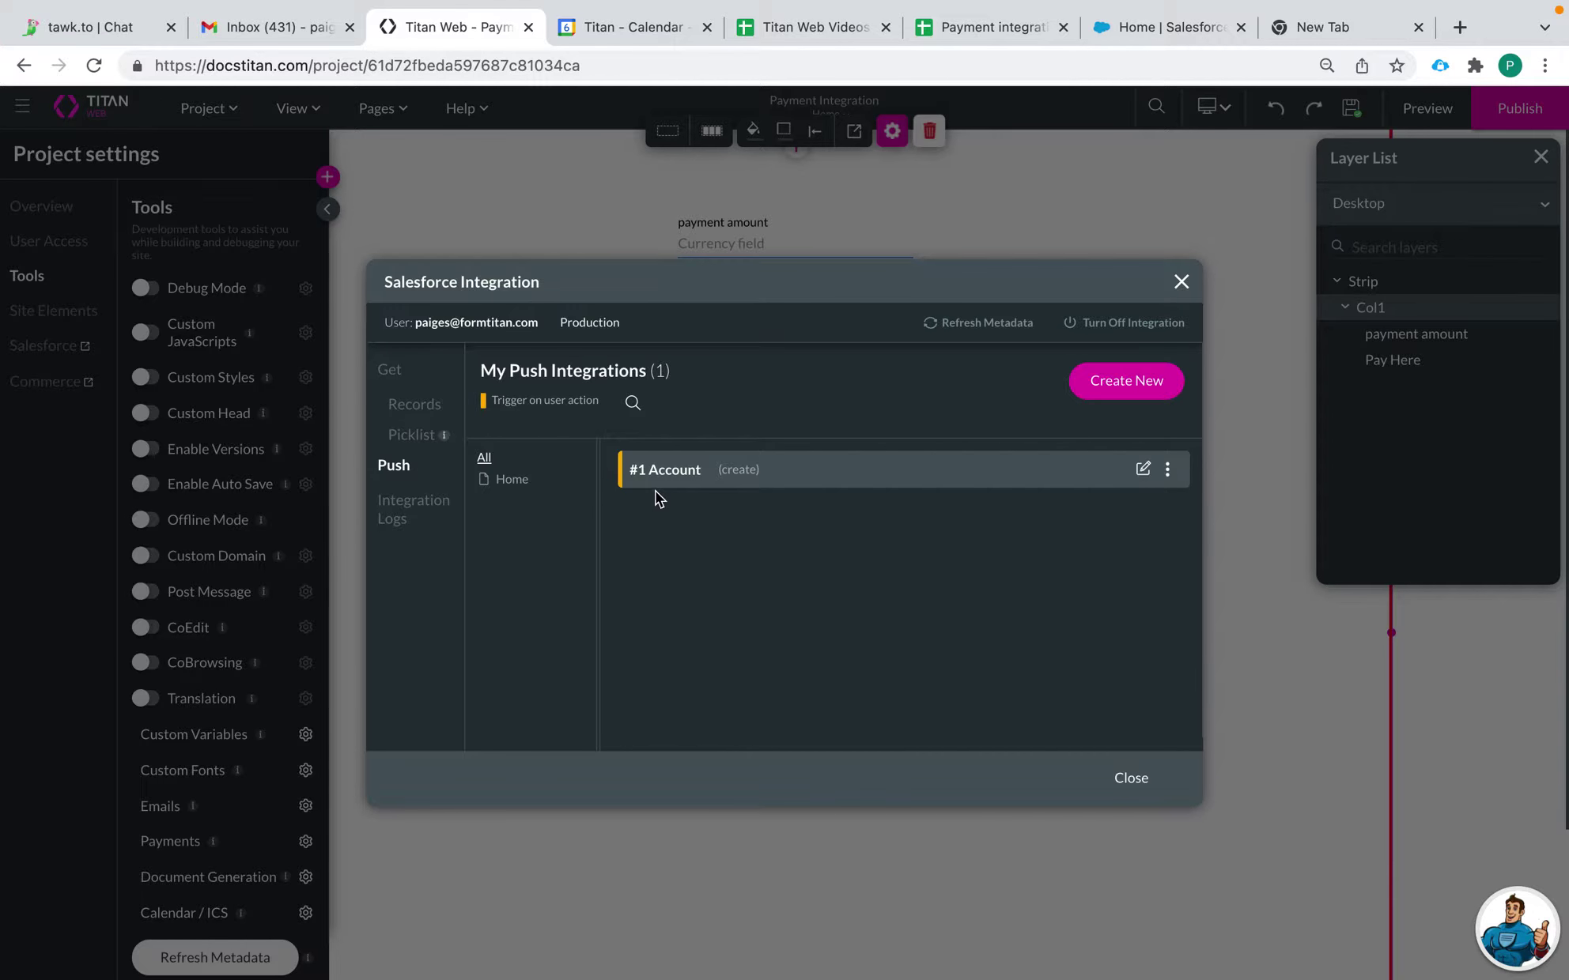
click(1140, 469)
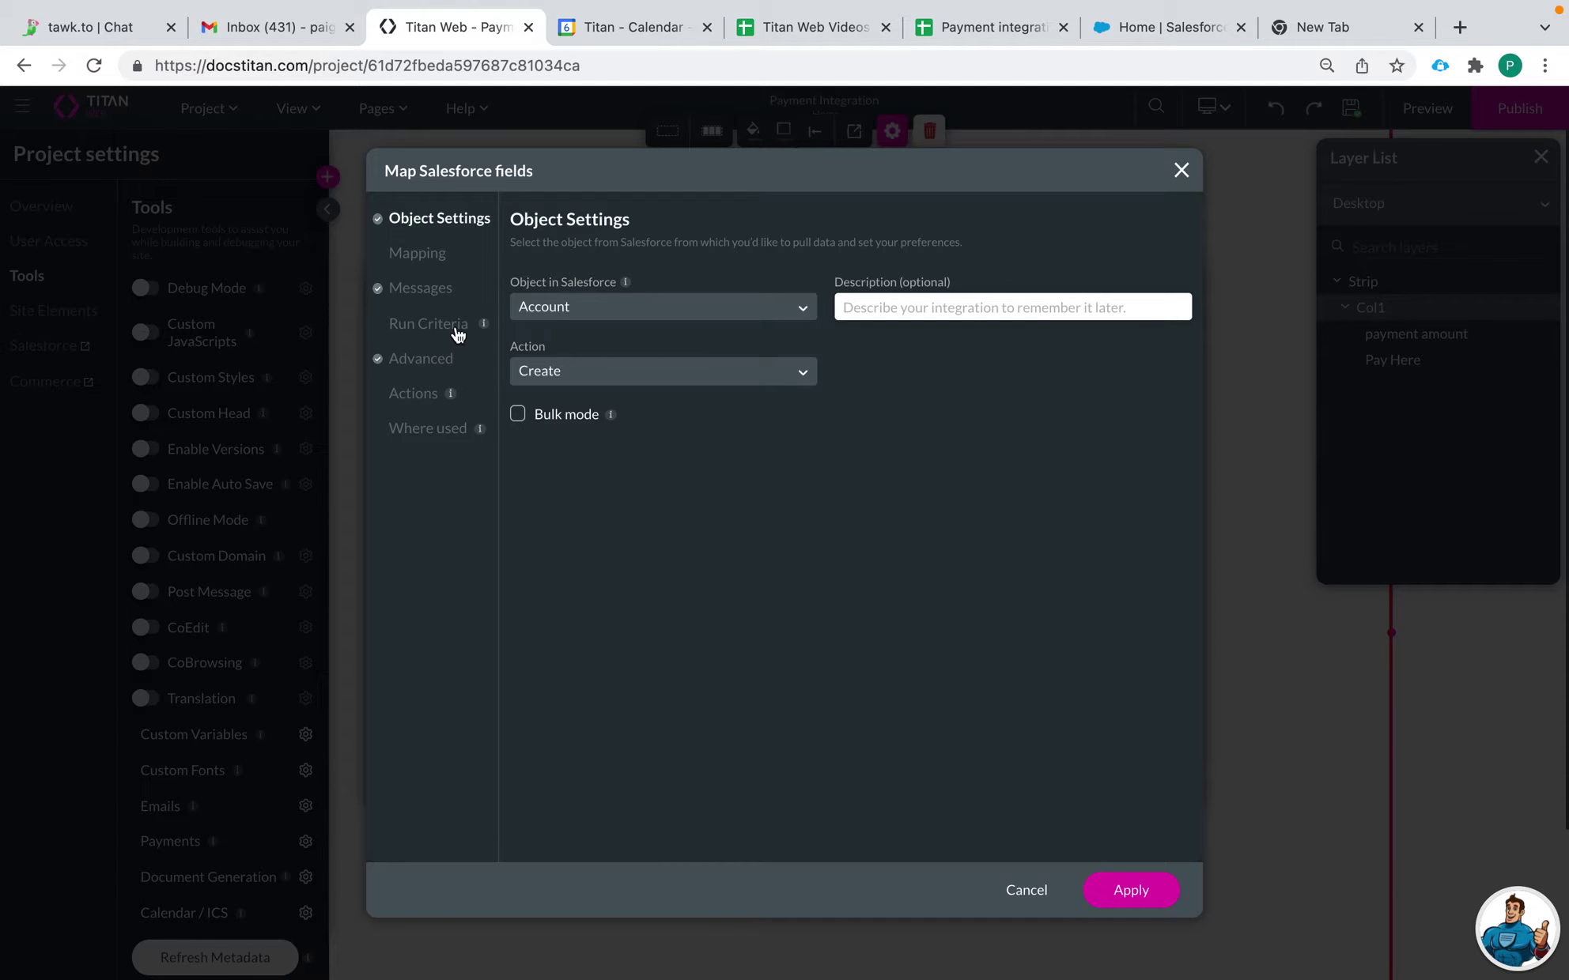
Step: Go to the Mapping step and browse page elements for Parent Account ID without choosing one
click(417, 253)
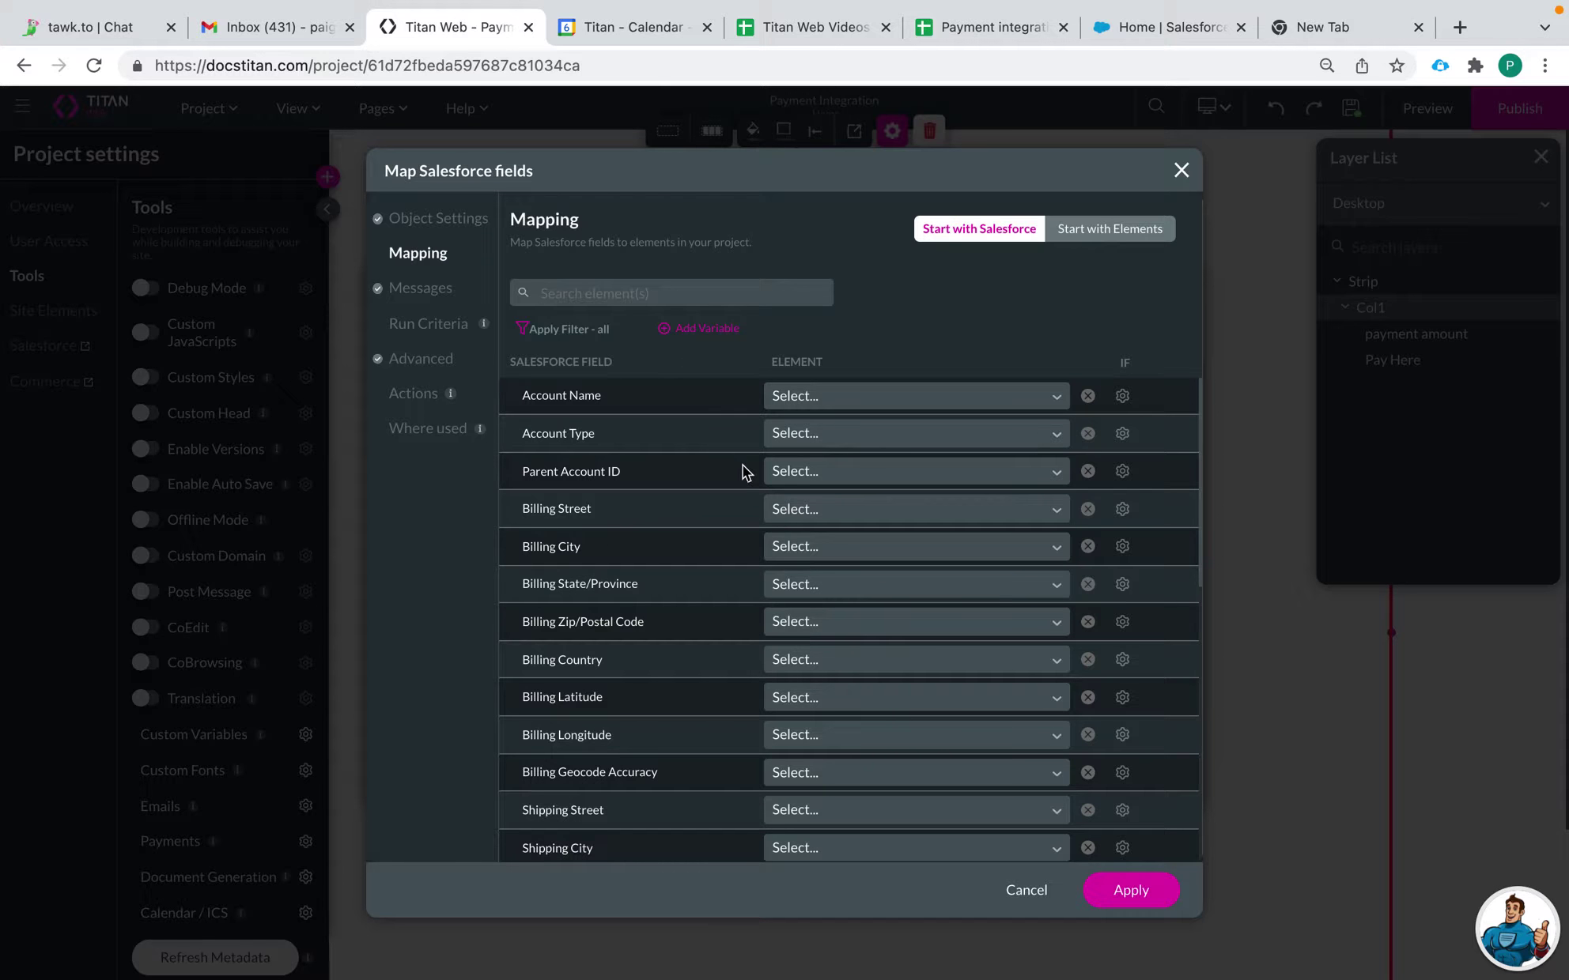
click(826, 478)
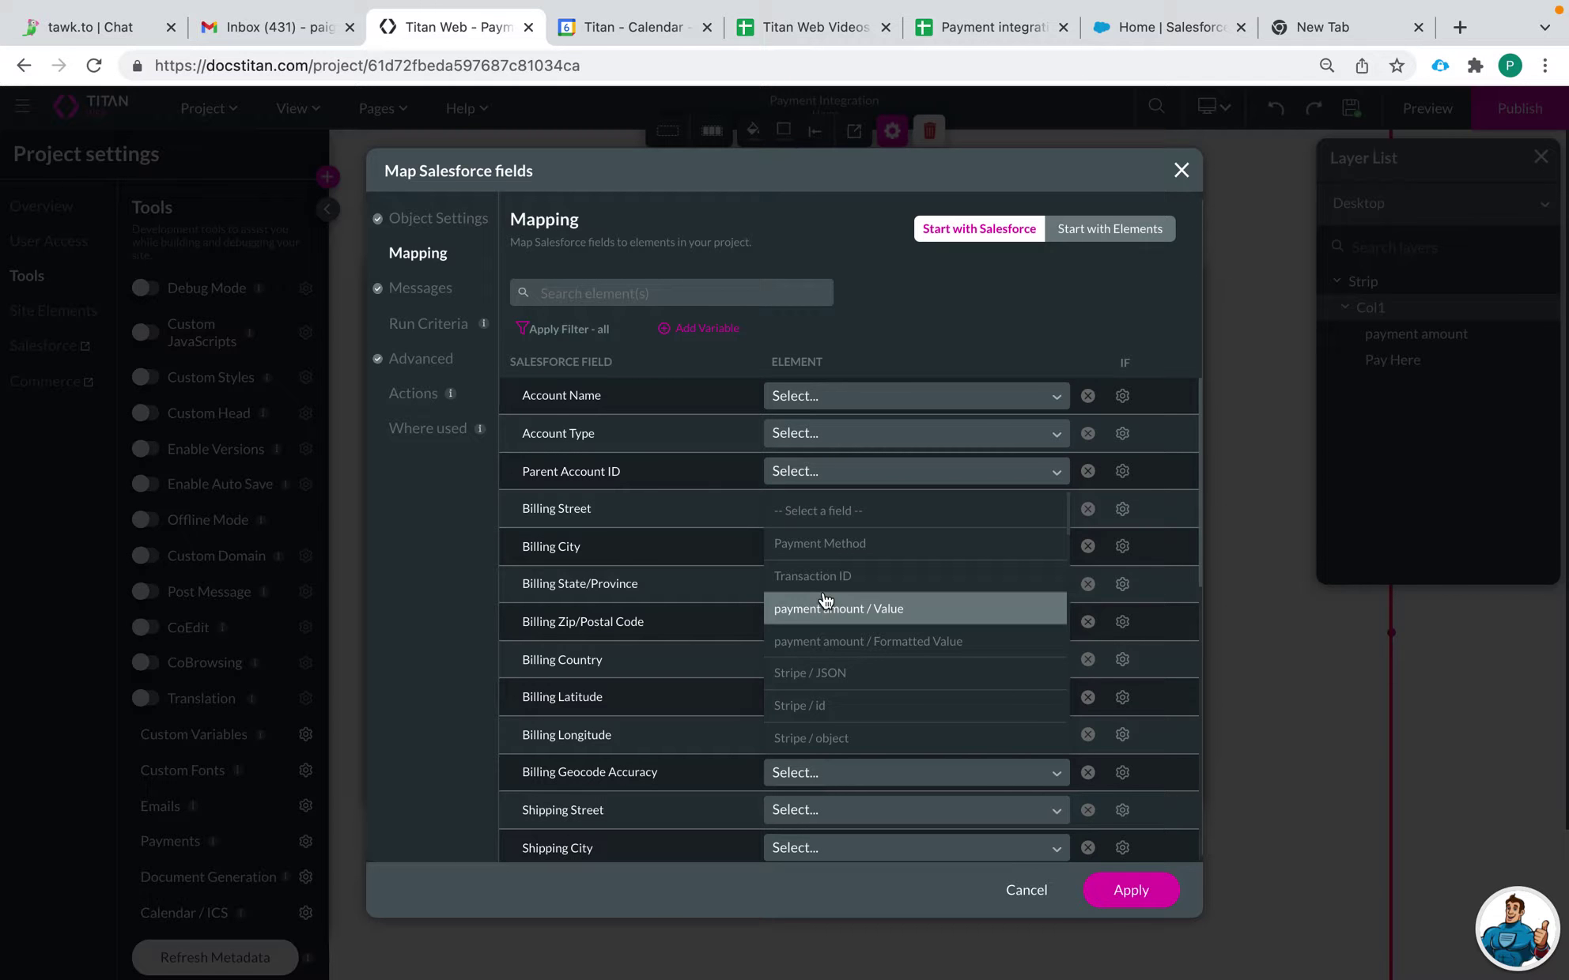
scroll(830, 657, down, 1)
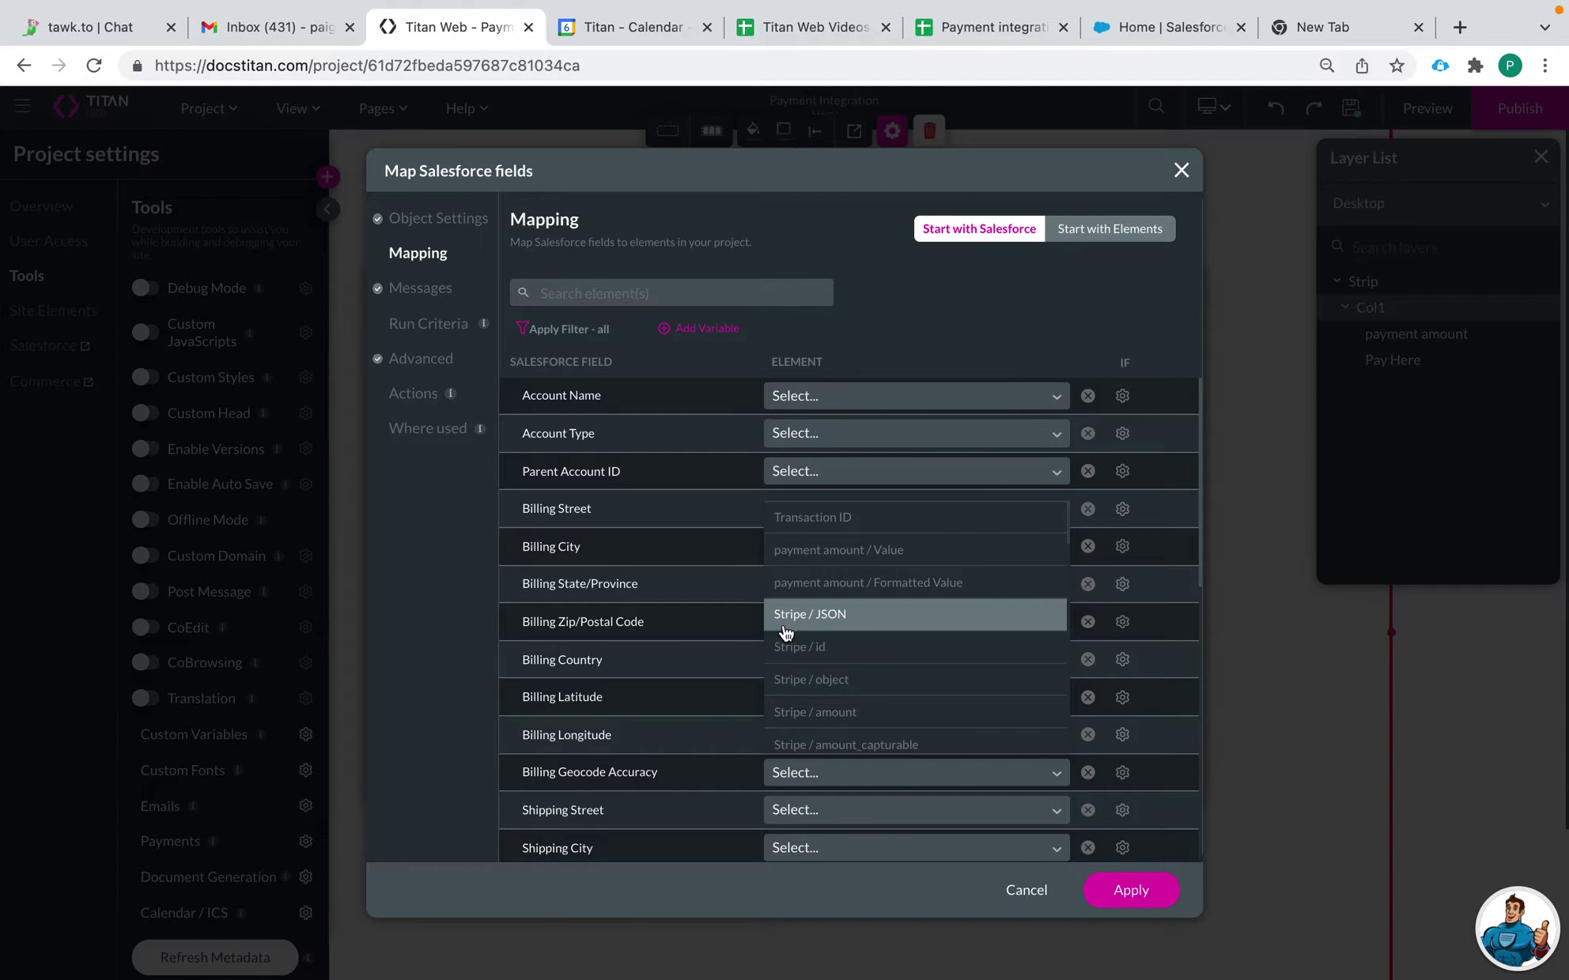
scroll(791, 680, down, 1)
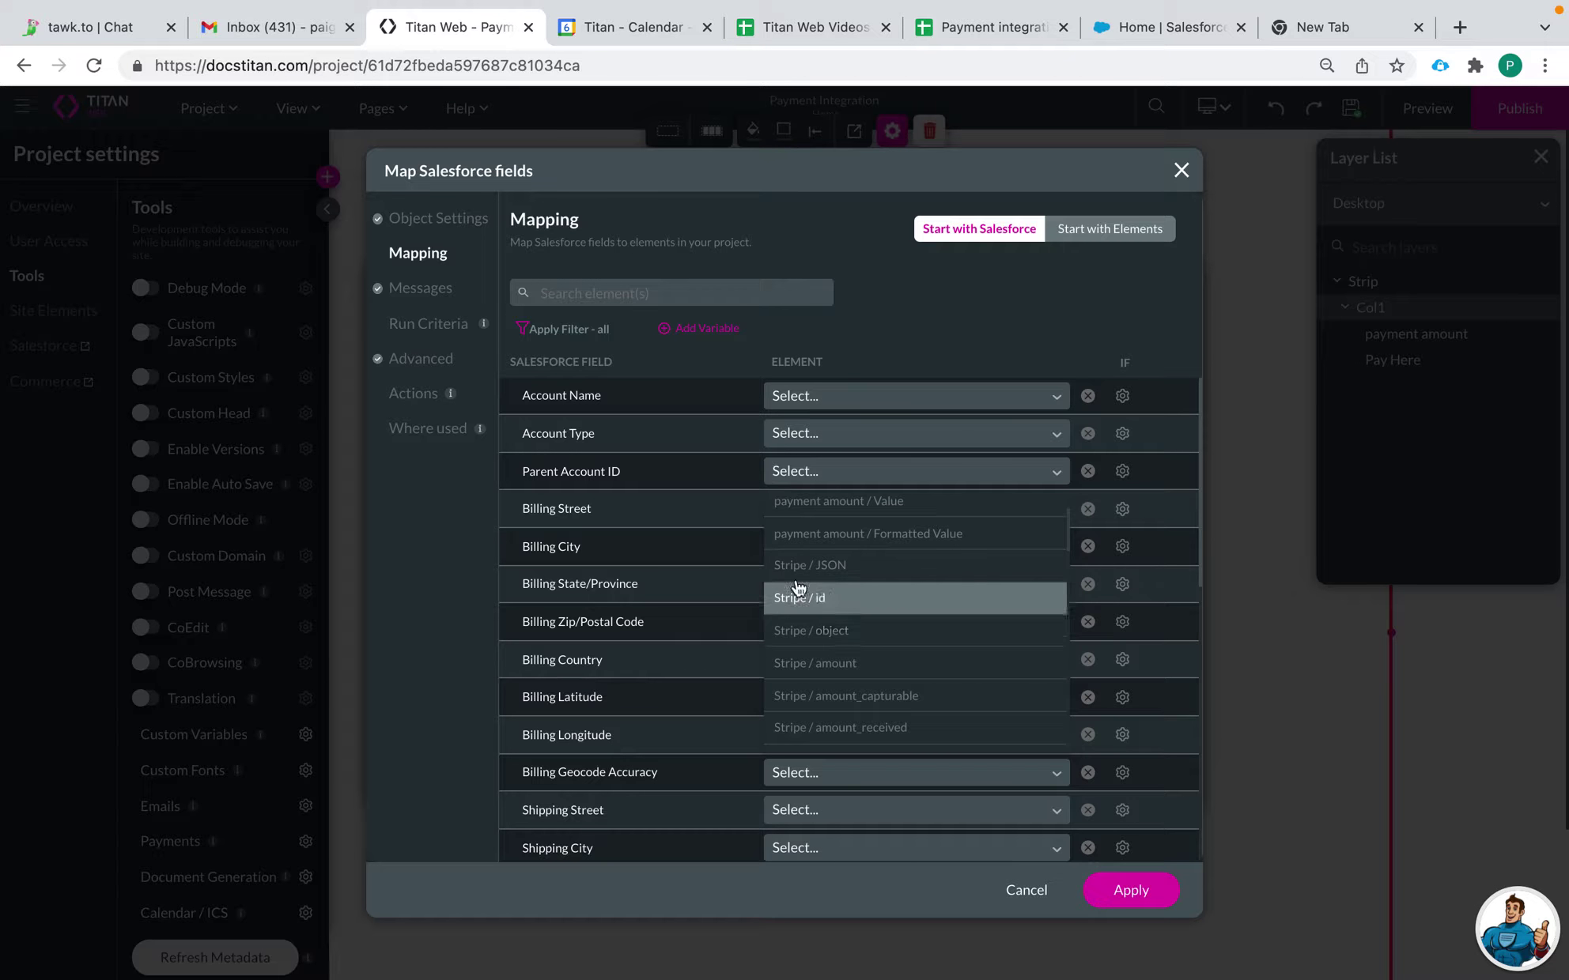
scroll(804, 729, down, 2)
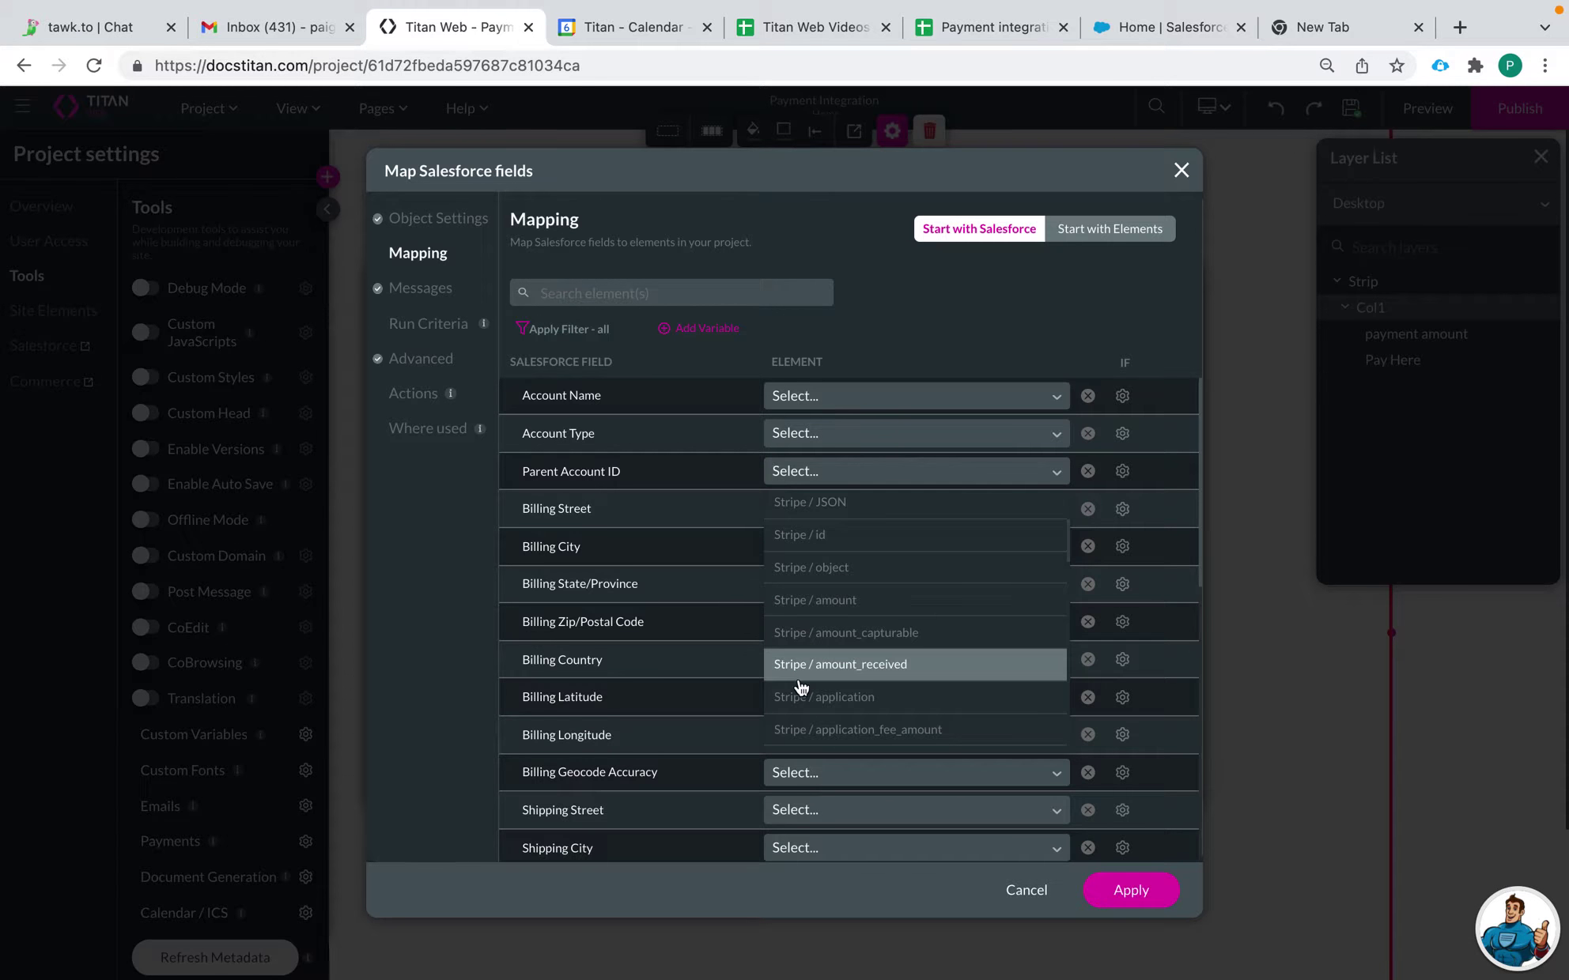
scroll(799, 686, down, 2)
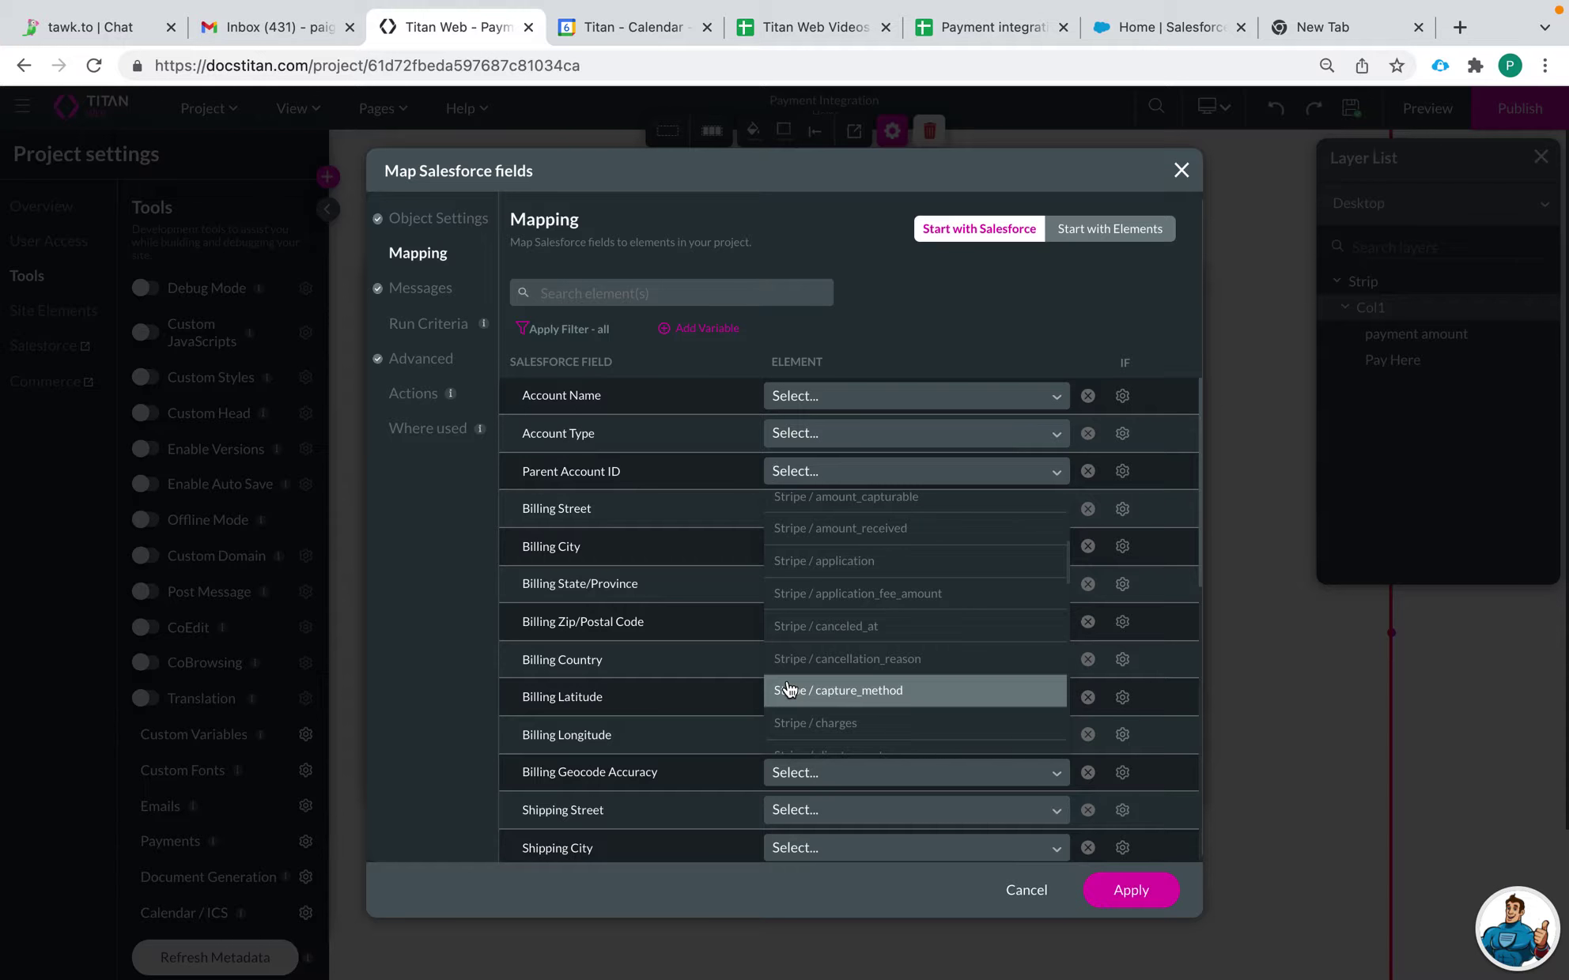
scroll(789, 689, down, 1)
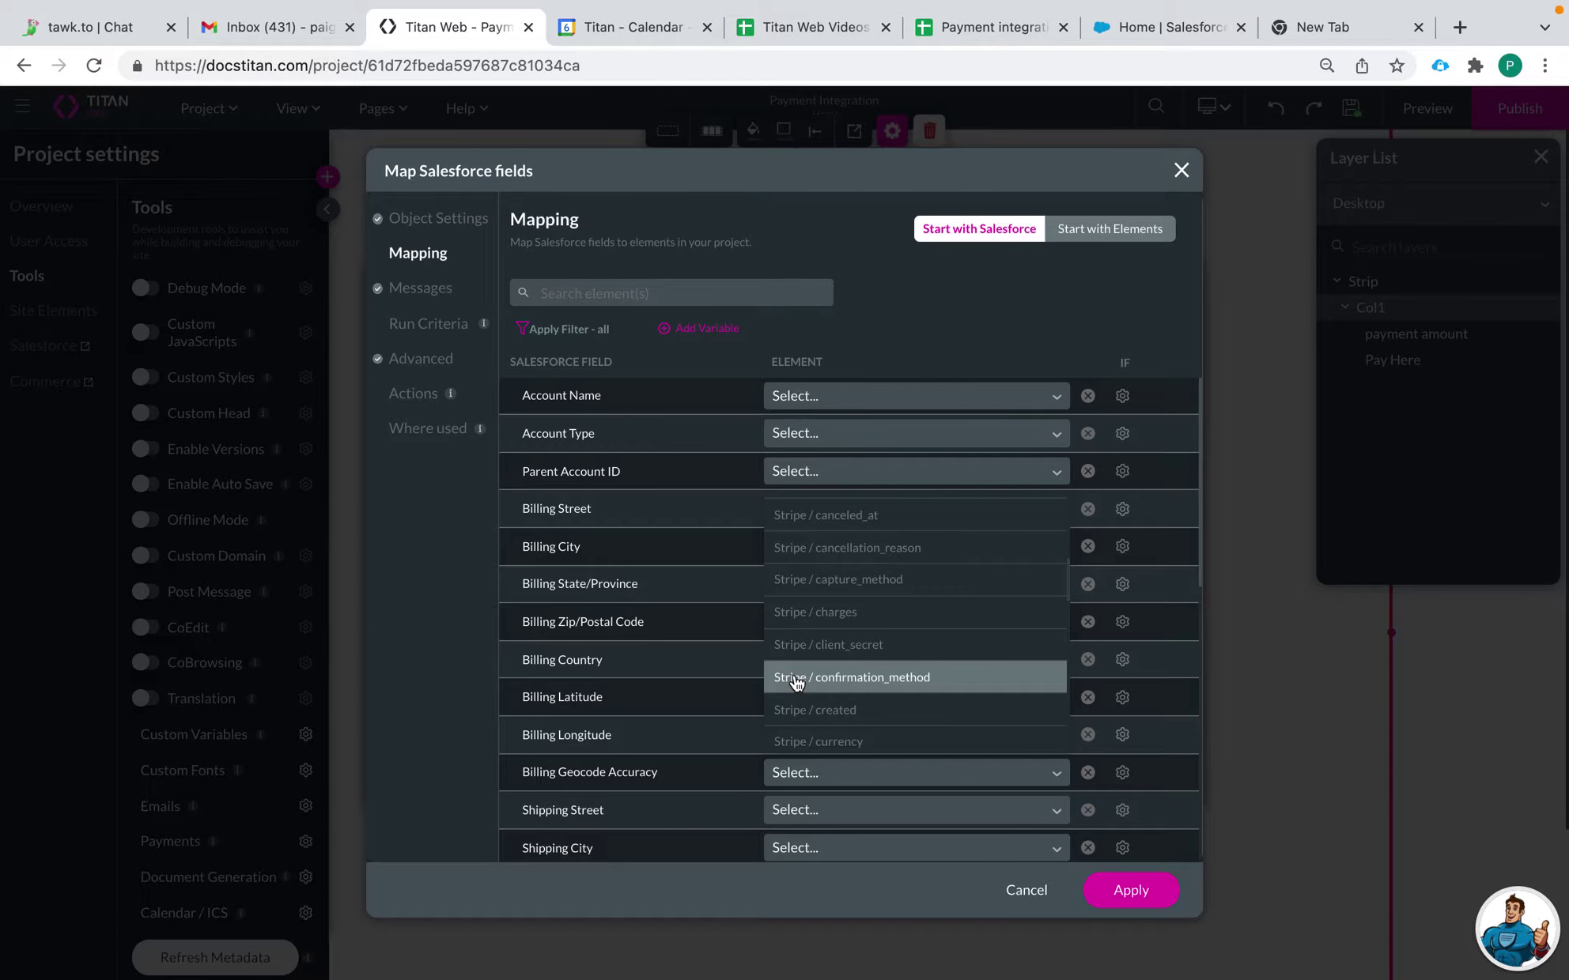
scroll(796, 682, down, 2)
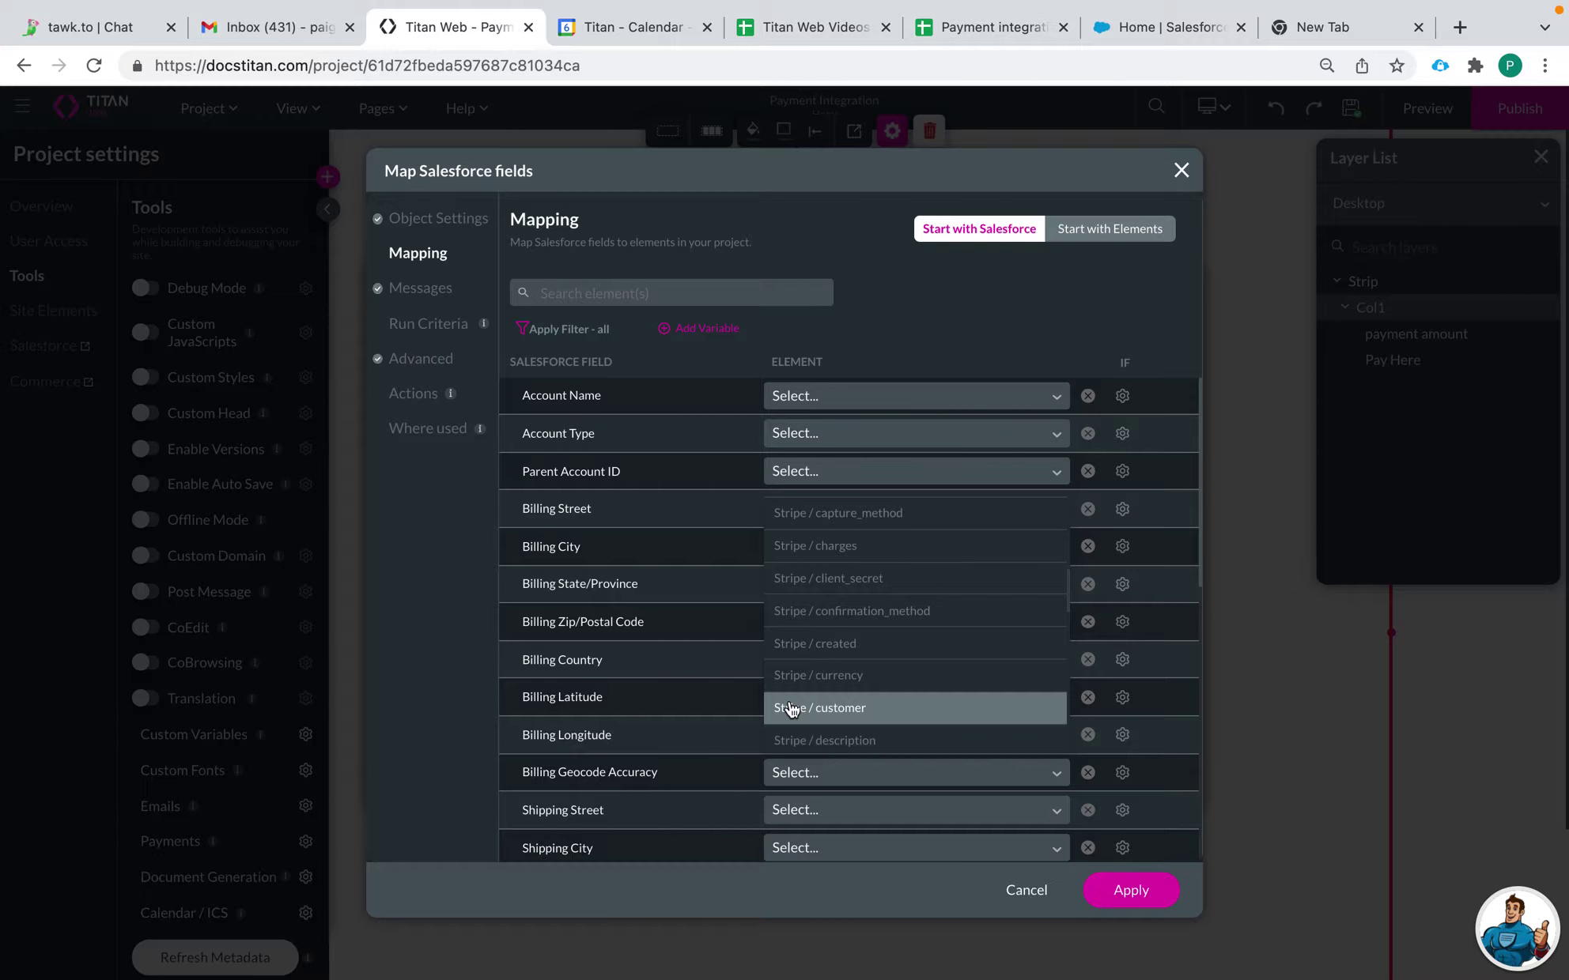
click(1067, 302)
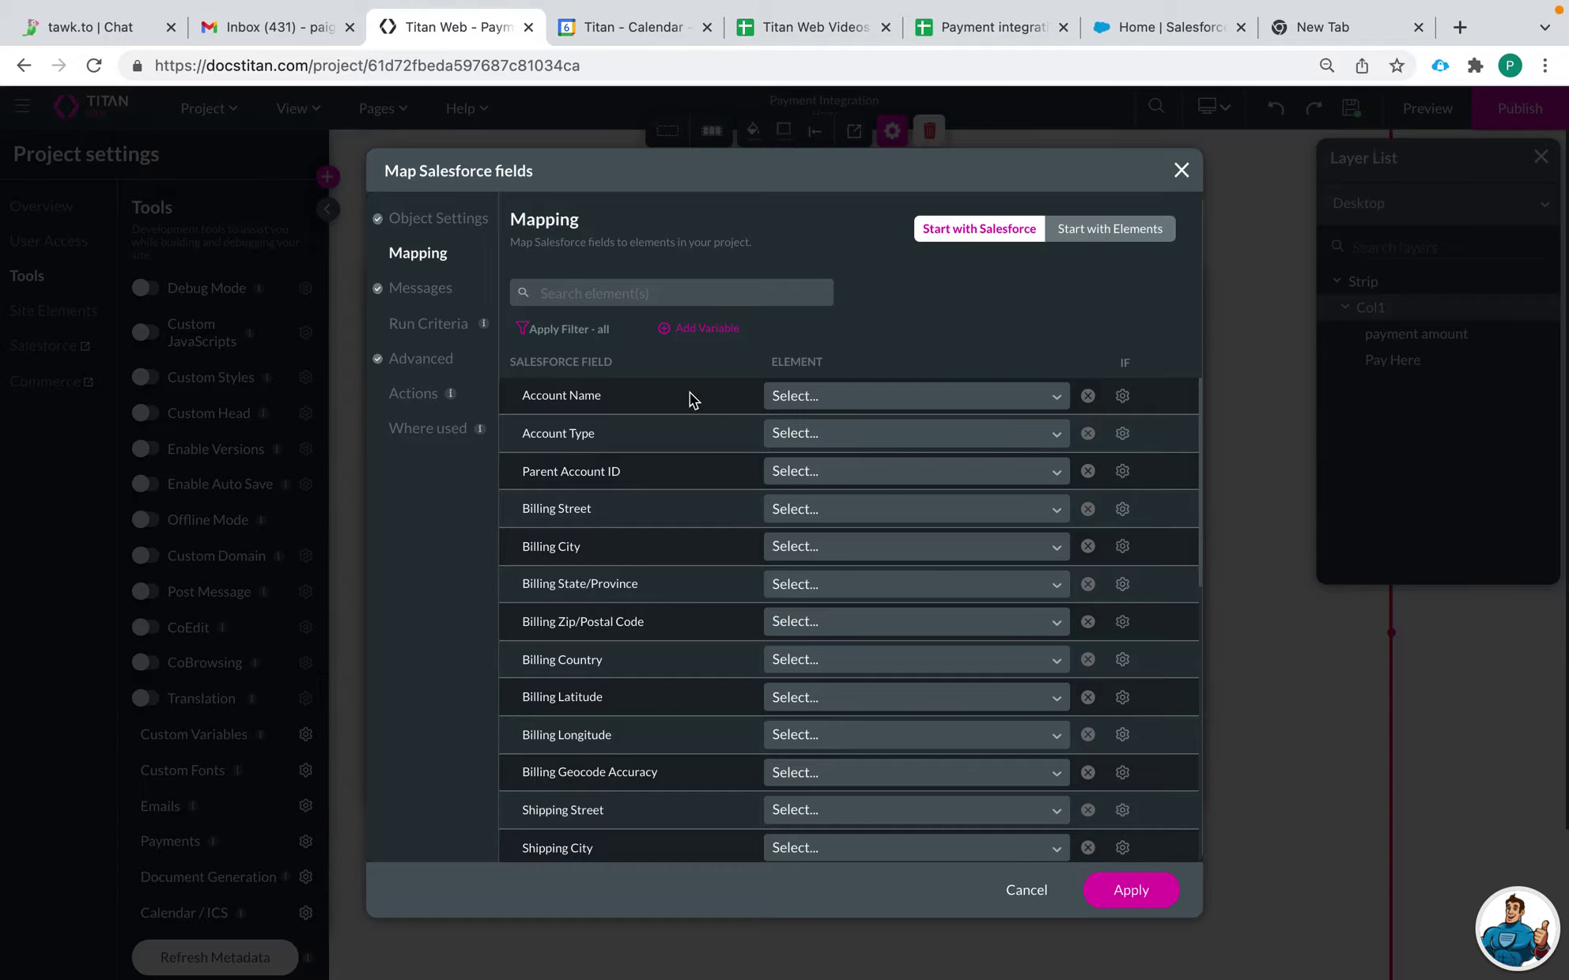
Step: Save the Salesforce mapping, drop a Stripe widget linked to stripe payment #1, and open its configuration
click(1108, 886)
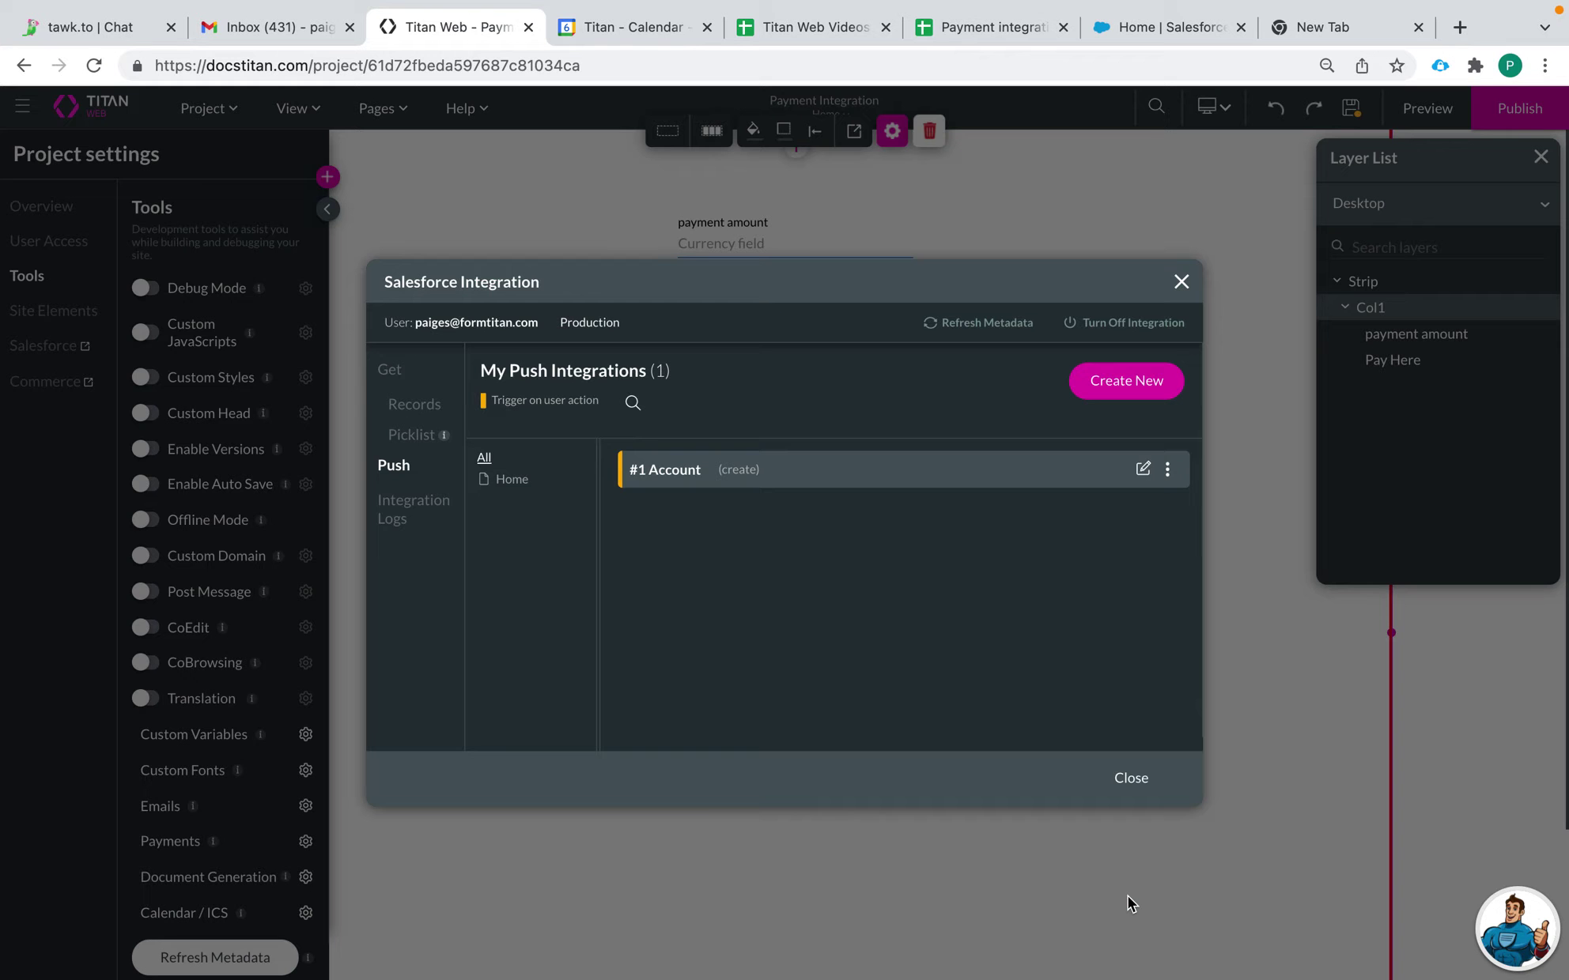
click(1130, 779)
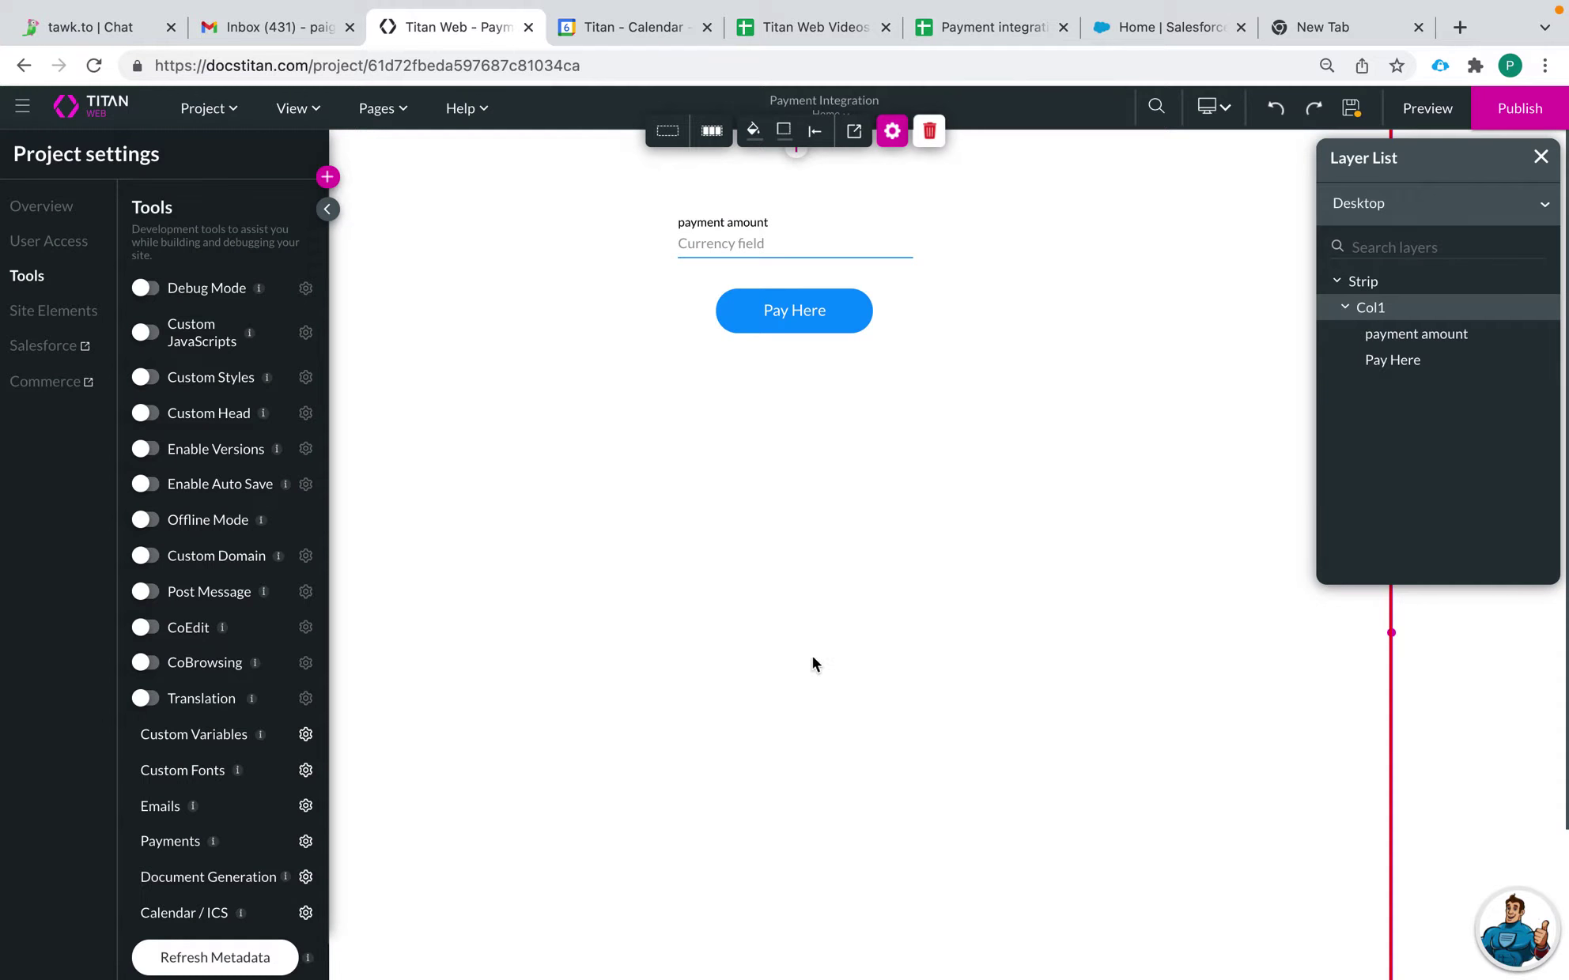
click(328, 182)
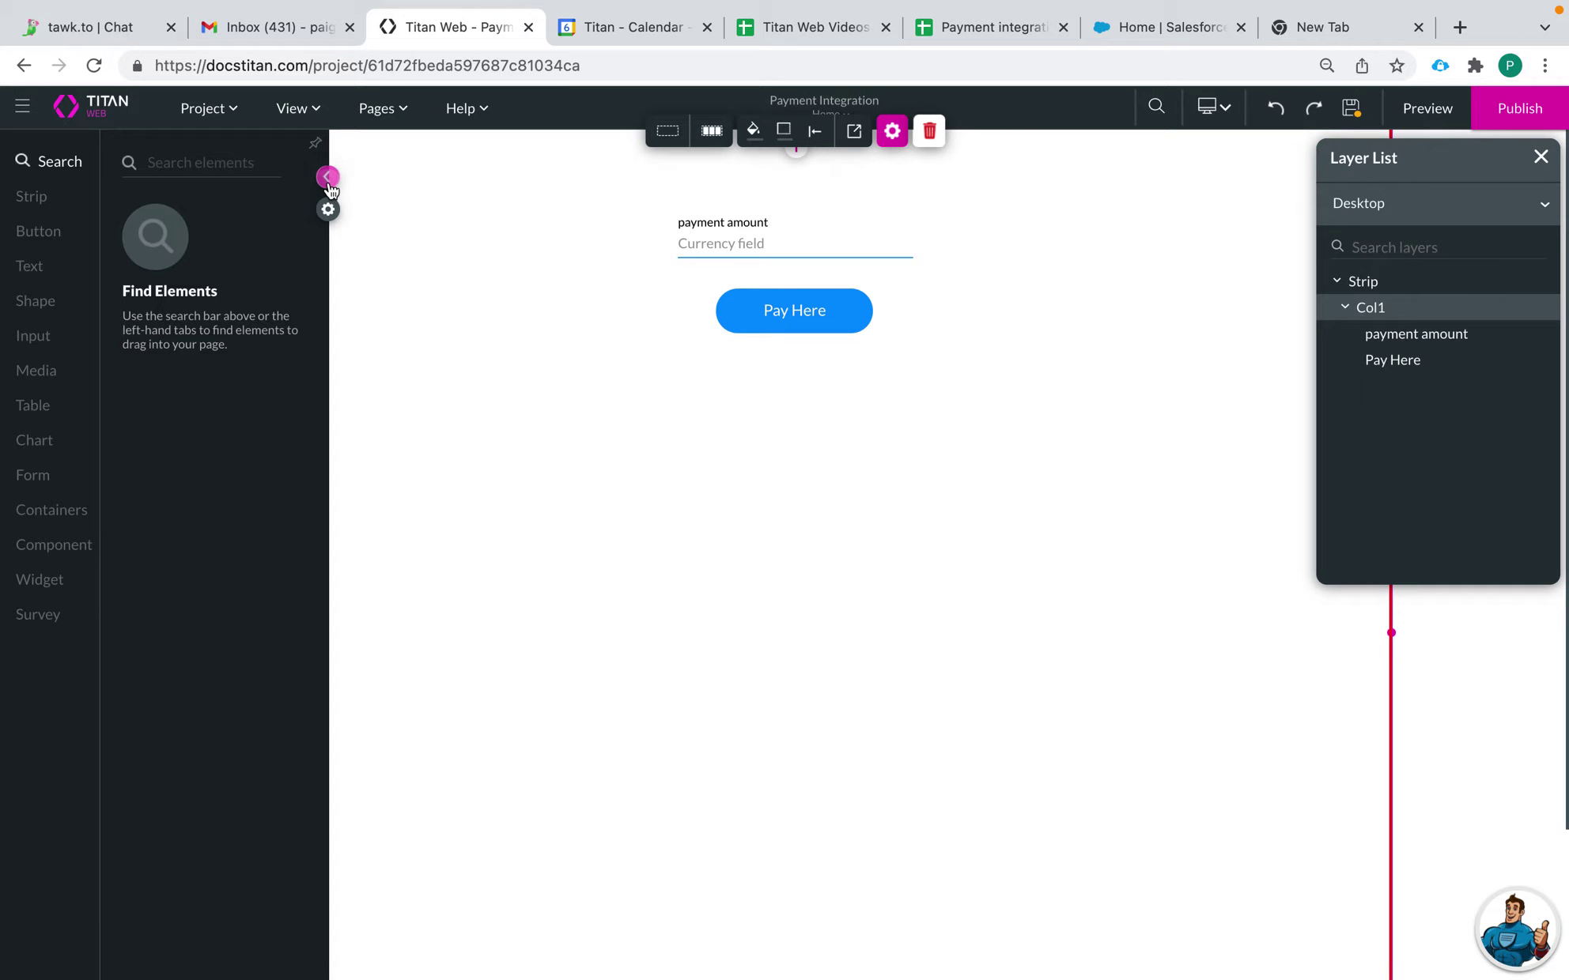
click(45, 589)
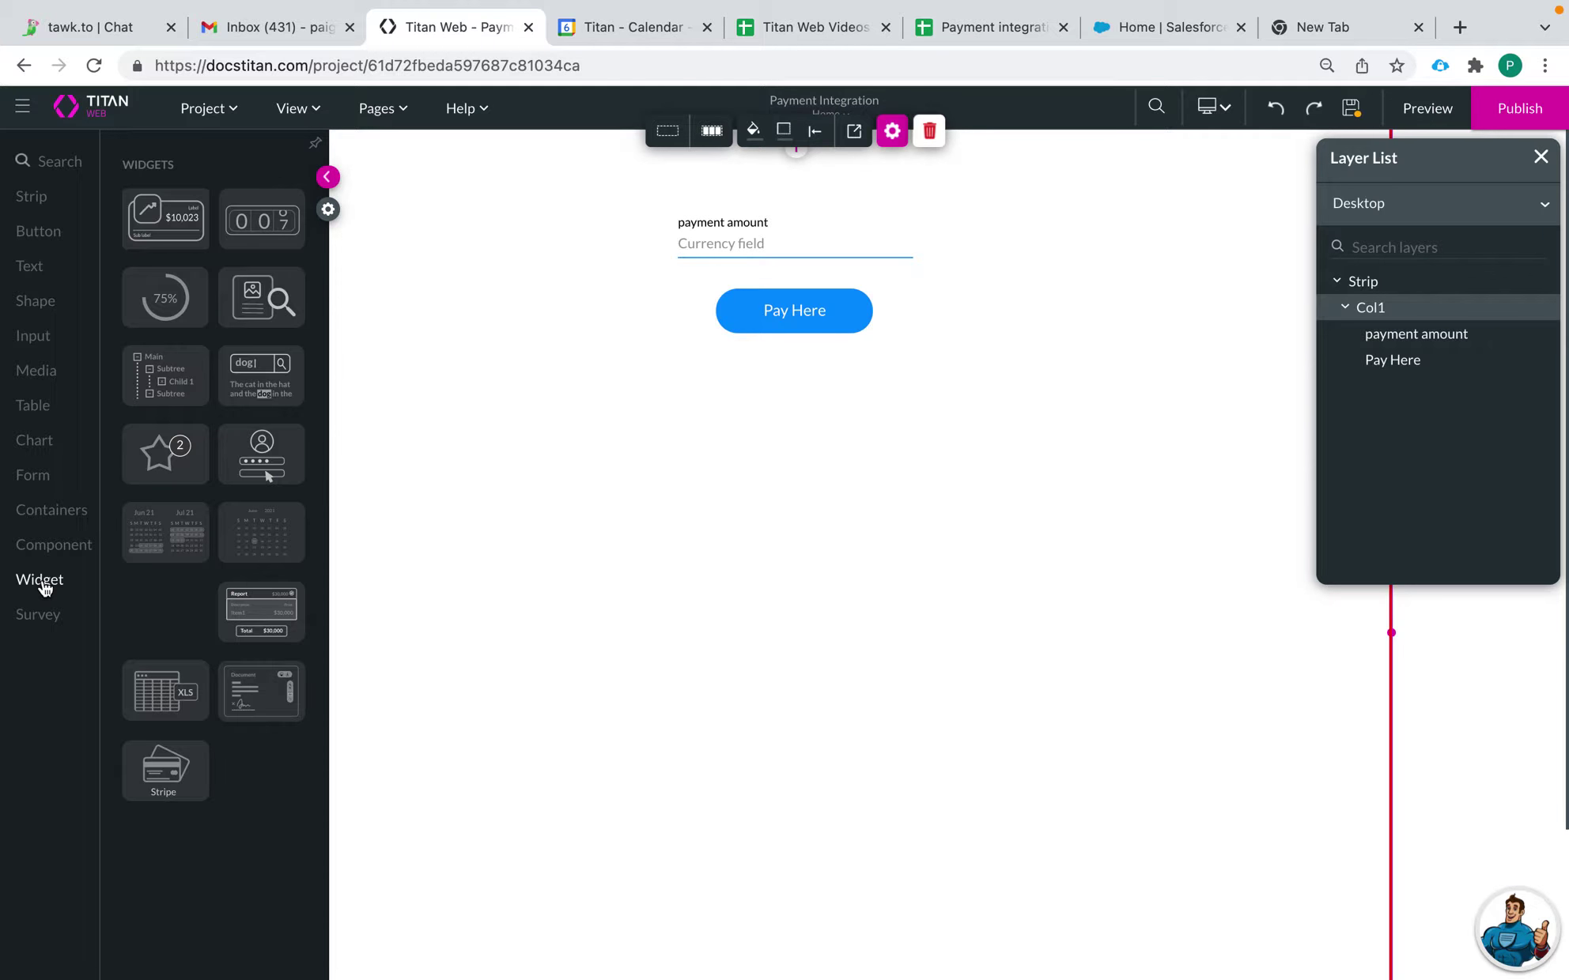
drag(165, 771, 864, 592)
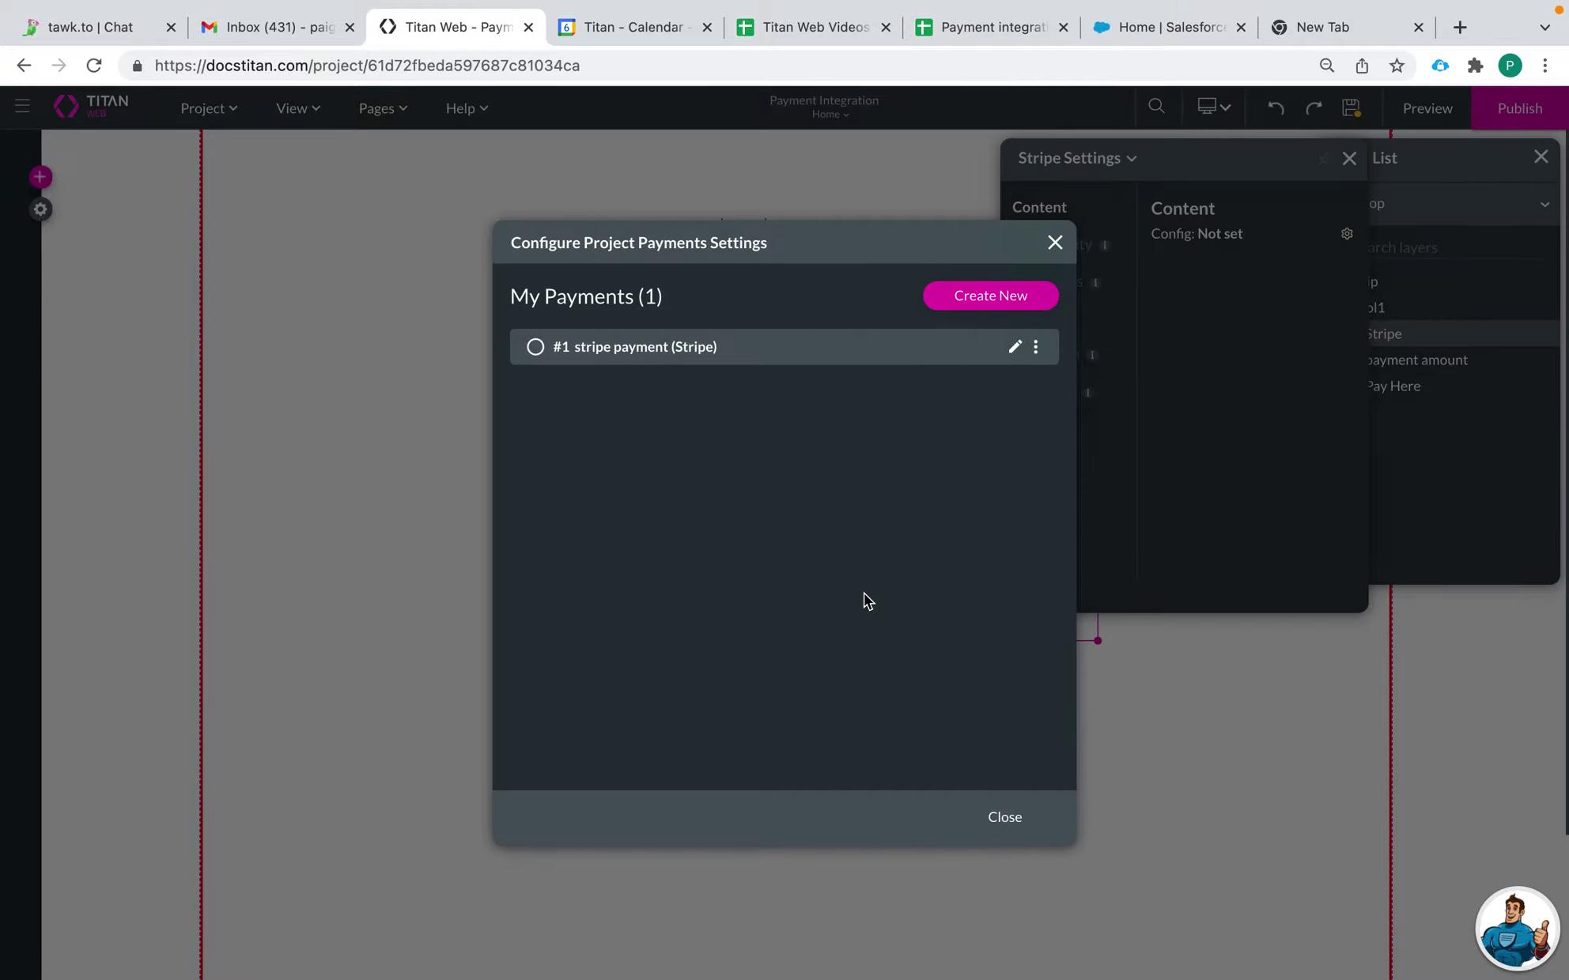
click(538, 347)
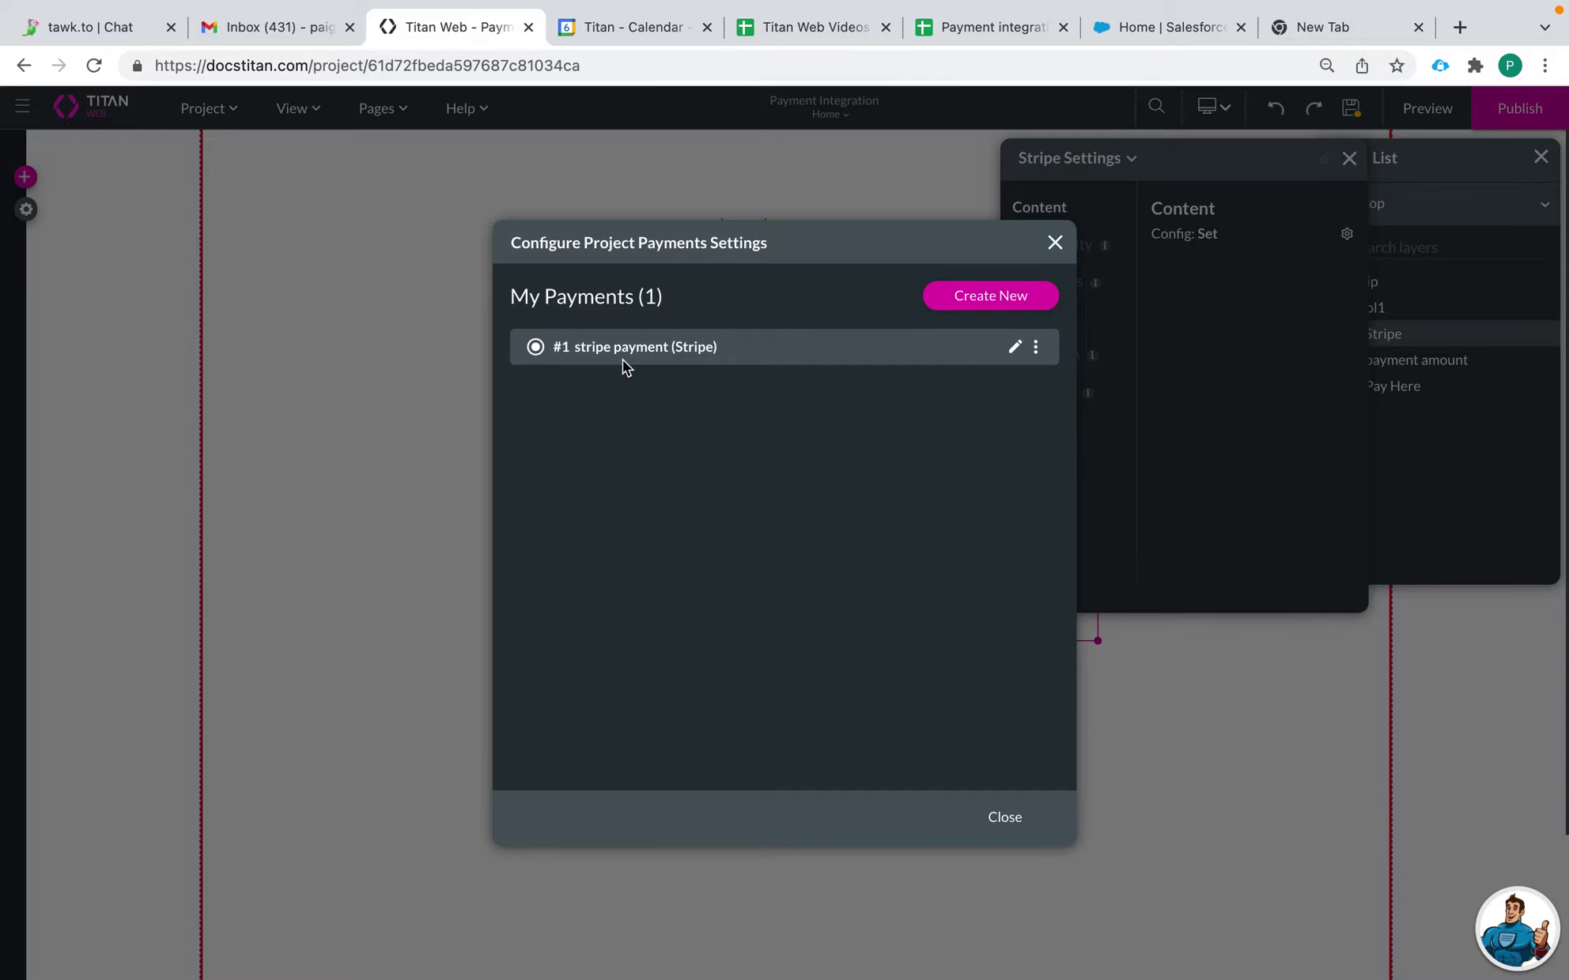
click(1014, 348)
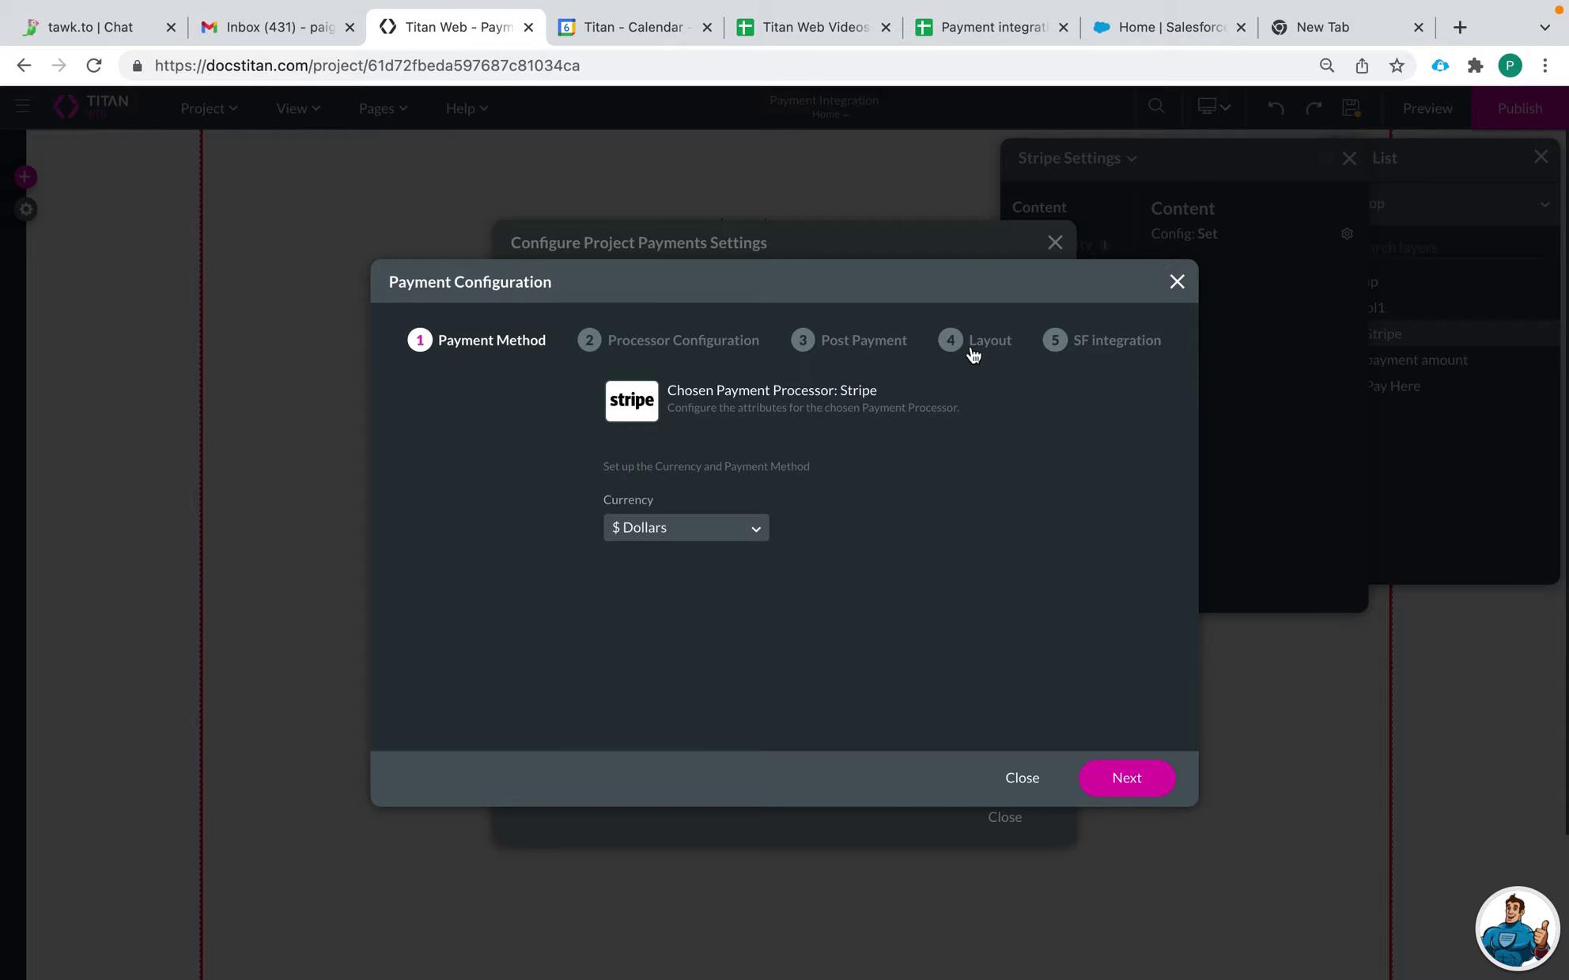
Step: Set the stripe payment's Control Layout to stacked separate card number, expiry and CVC fields, and apply
click(977, 350)
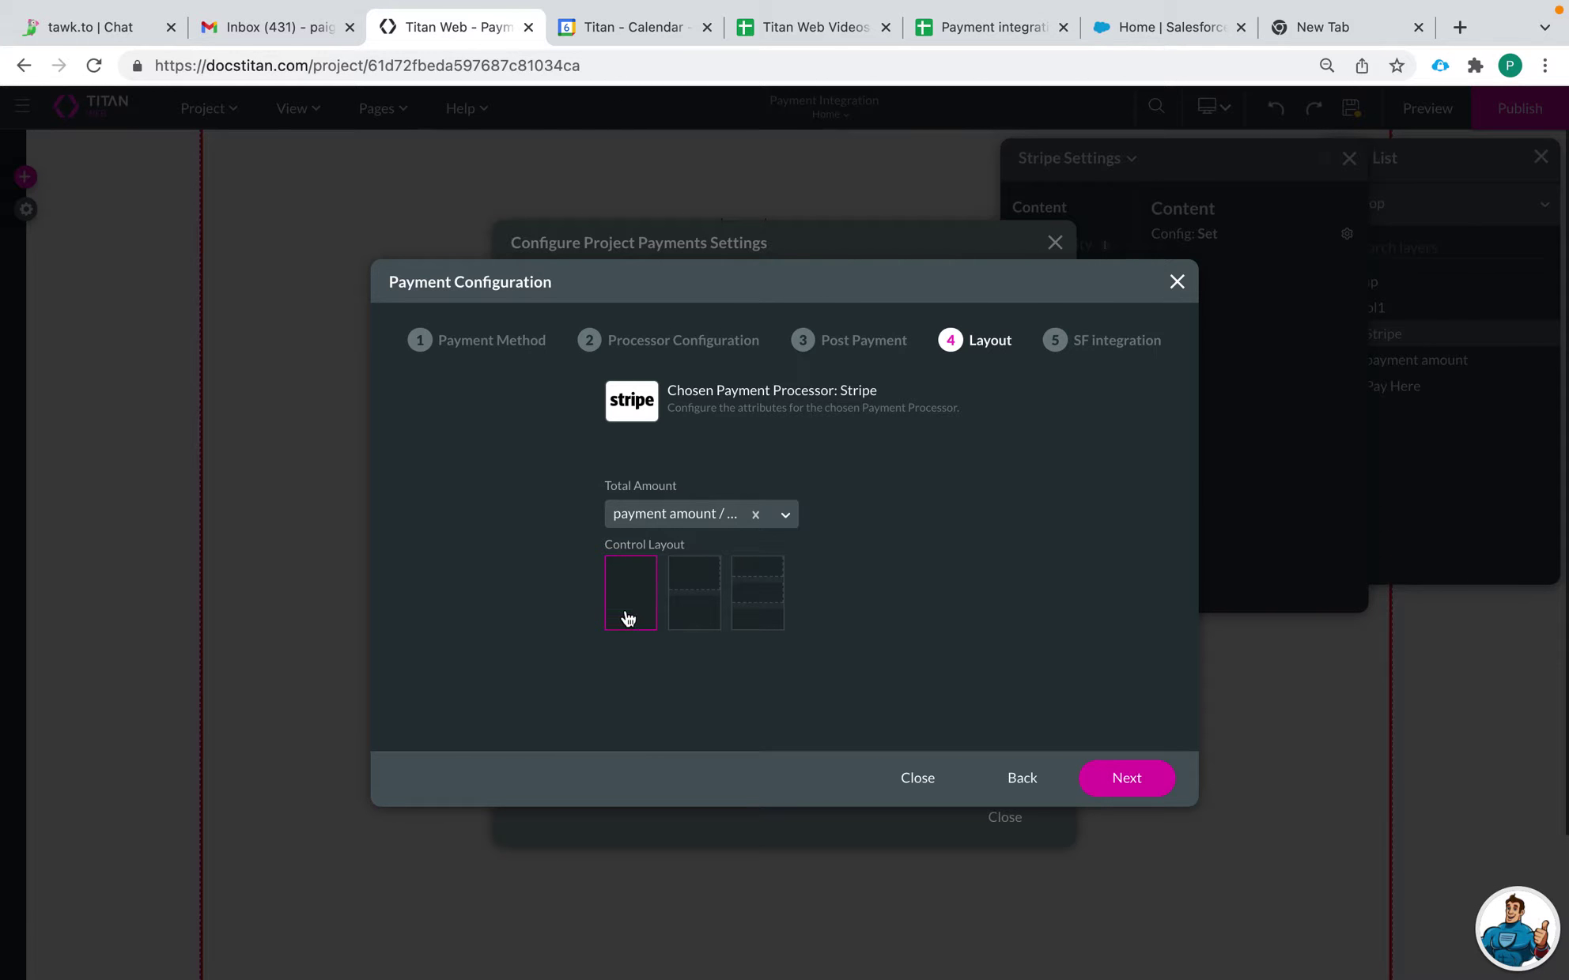
click(692, 609)
click(693, 595)
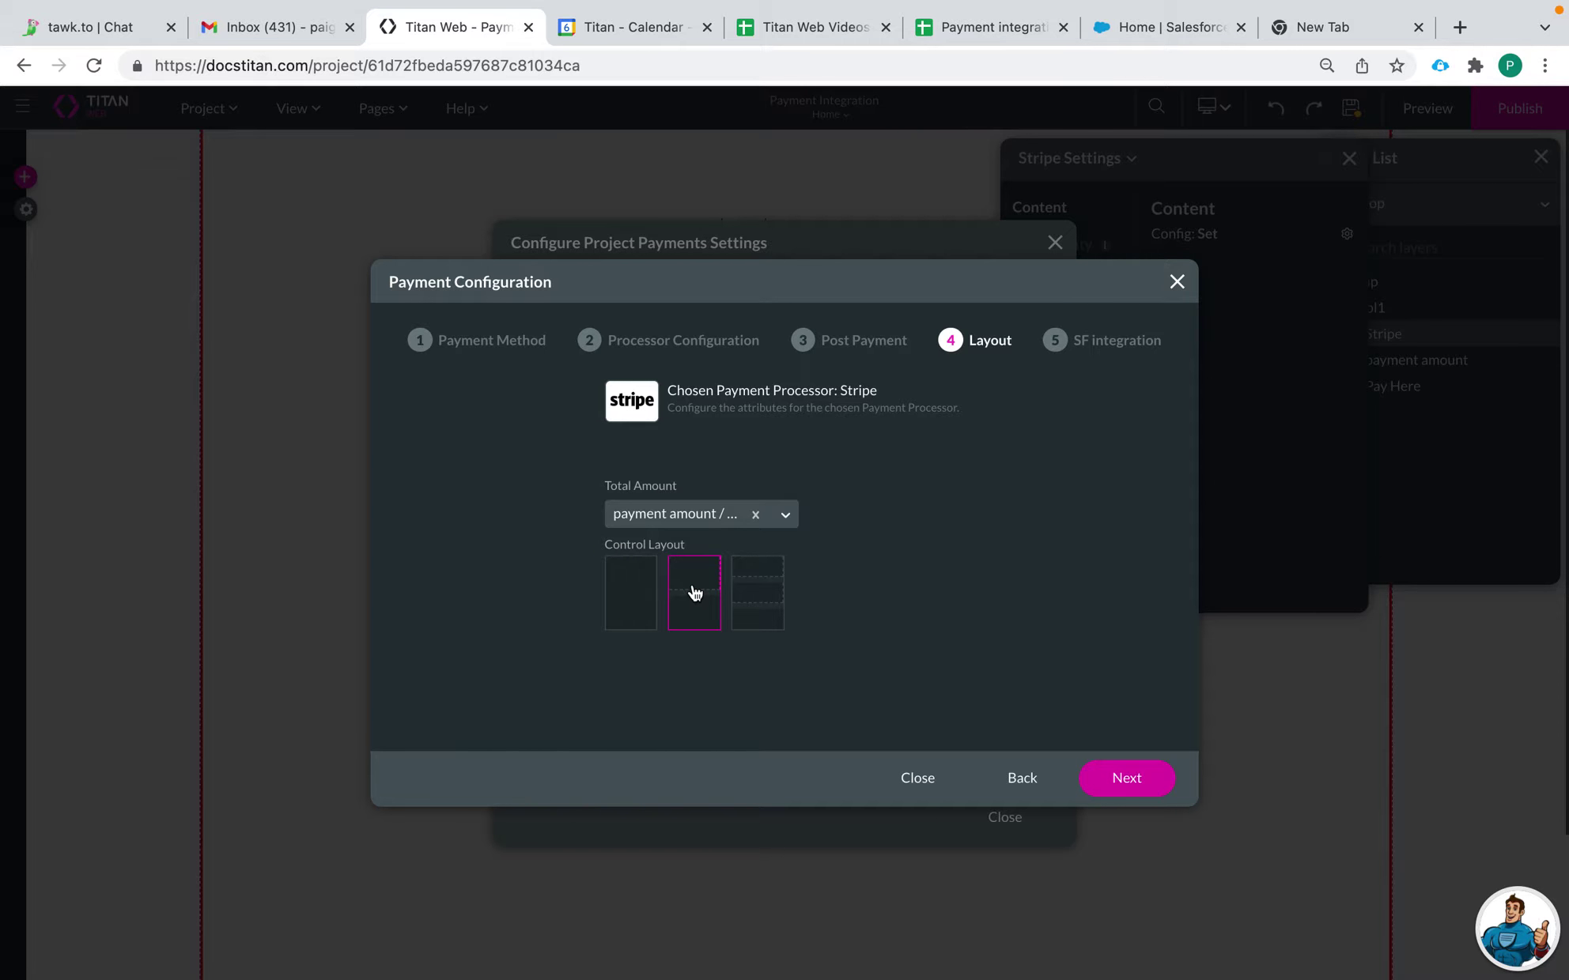
click(778, 602)
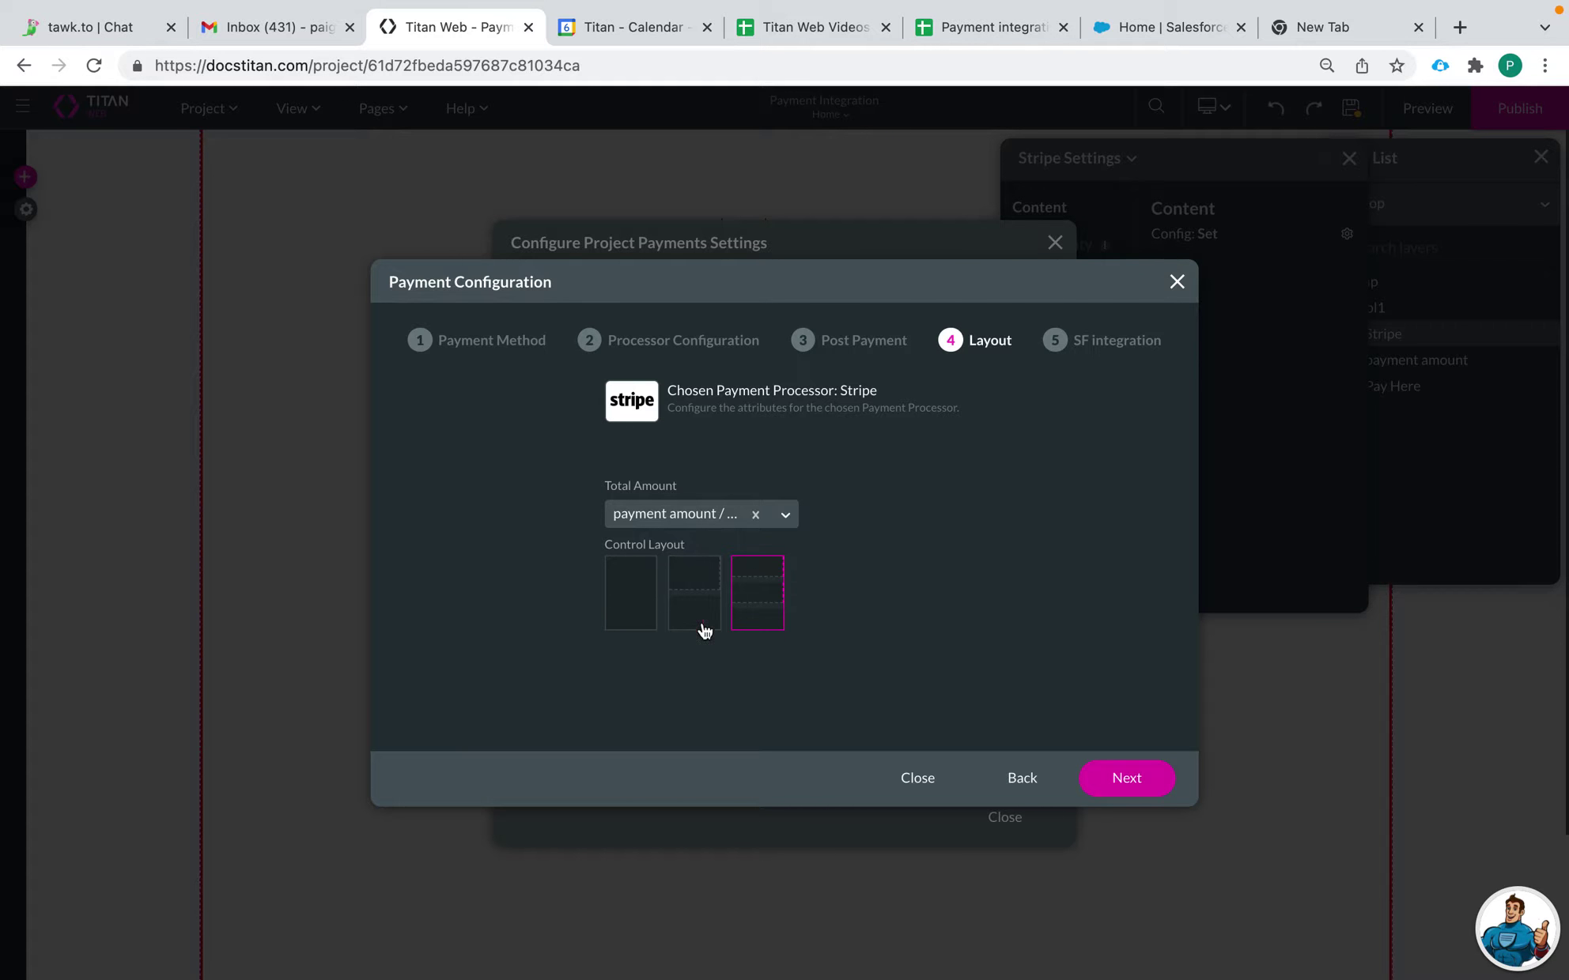
click(1138, 781)
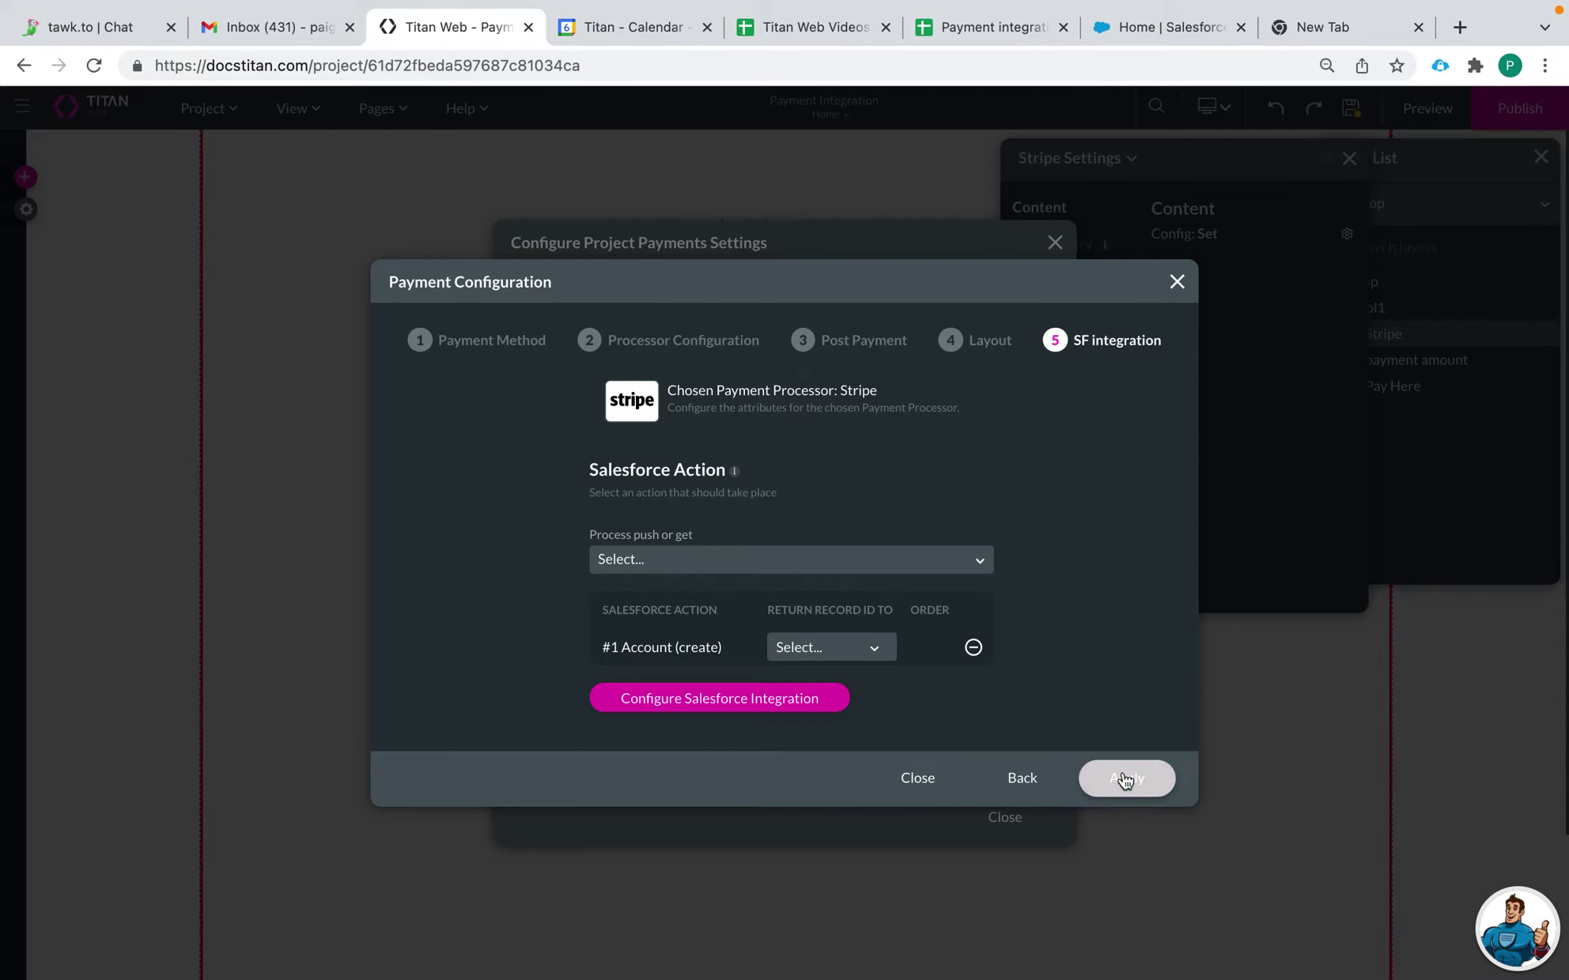
click(1125, 779)
click(1004, 819)
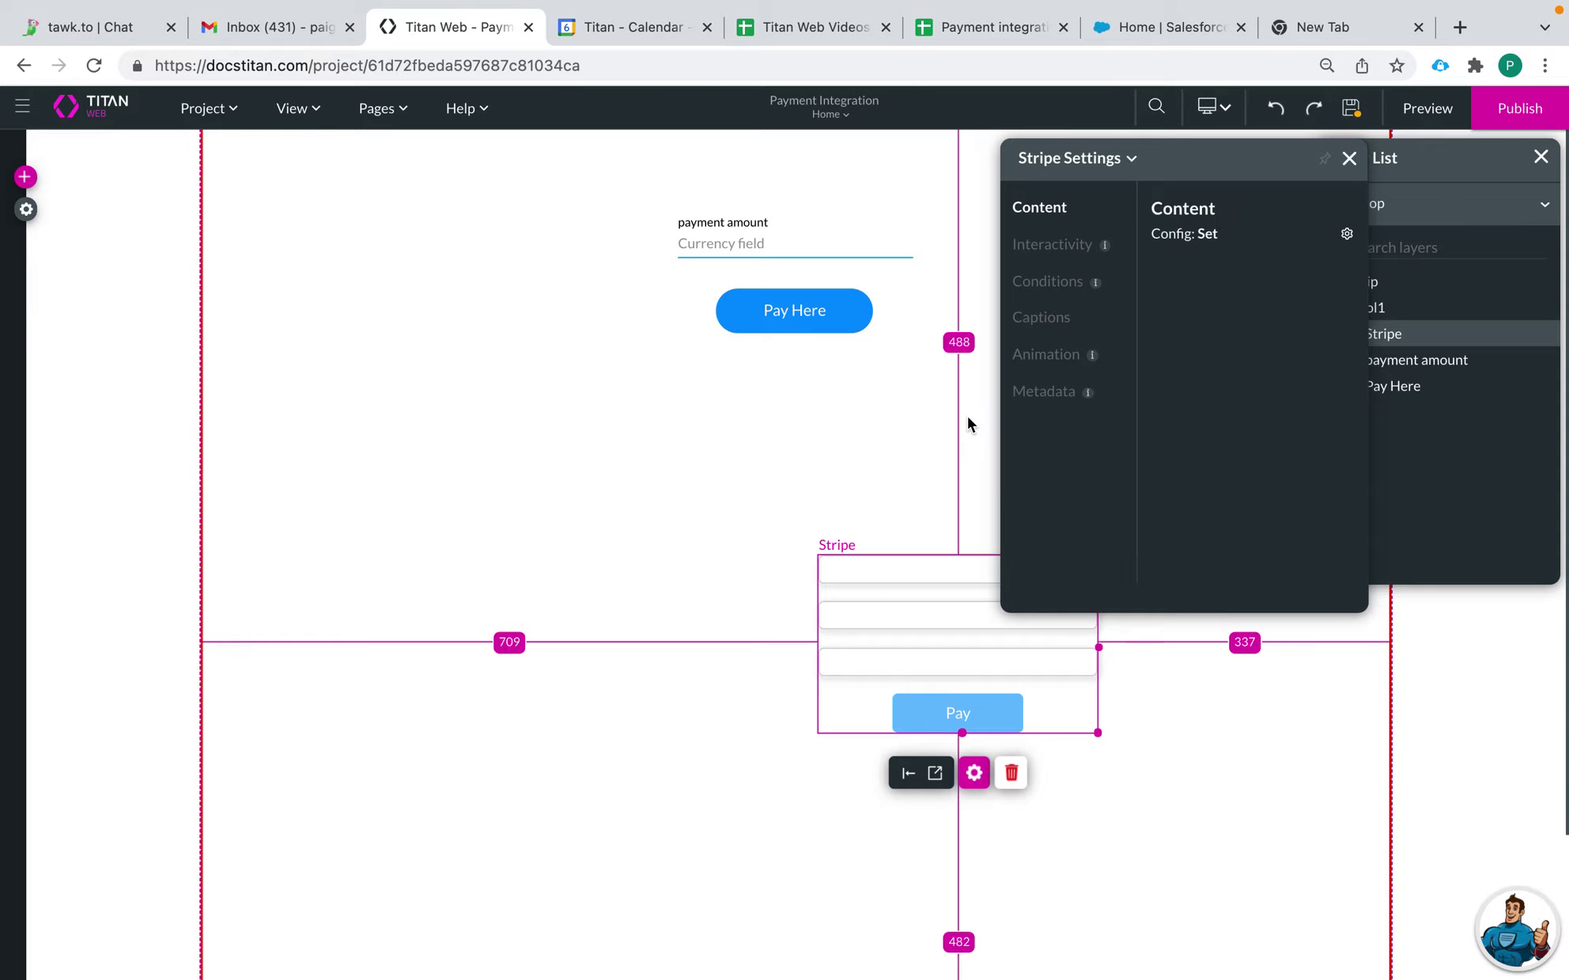
Step: Move the Stripe widget up beneath Pay Here, then check it in a preview
drag(941, 587, 781, 491)
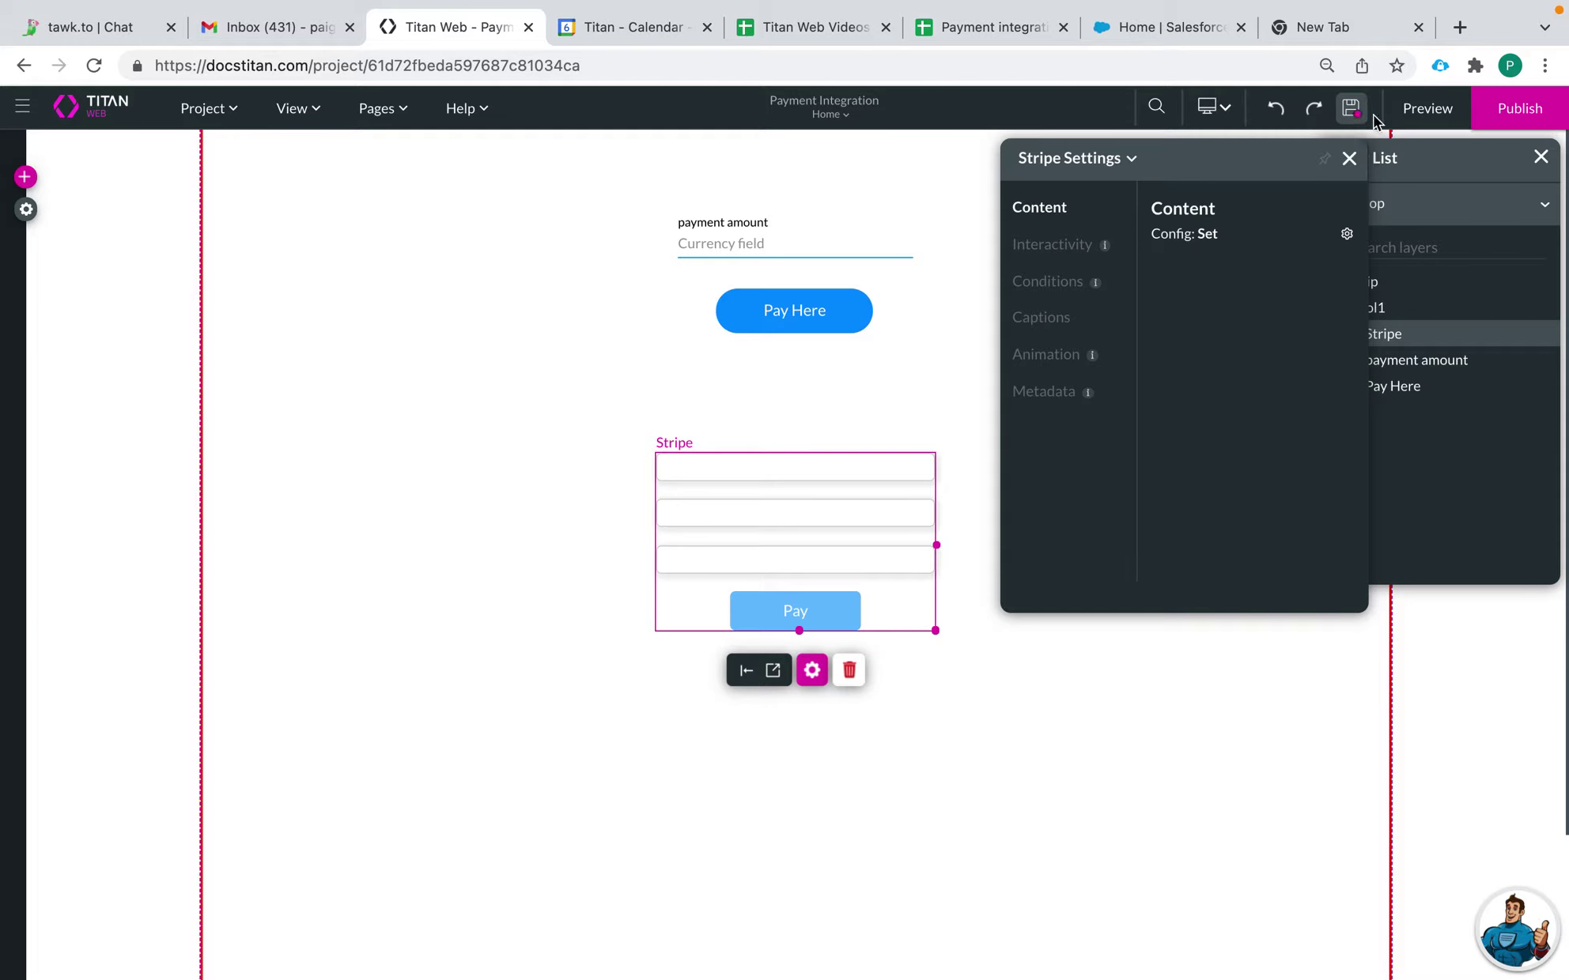
click(1409, 109)
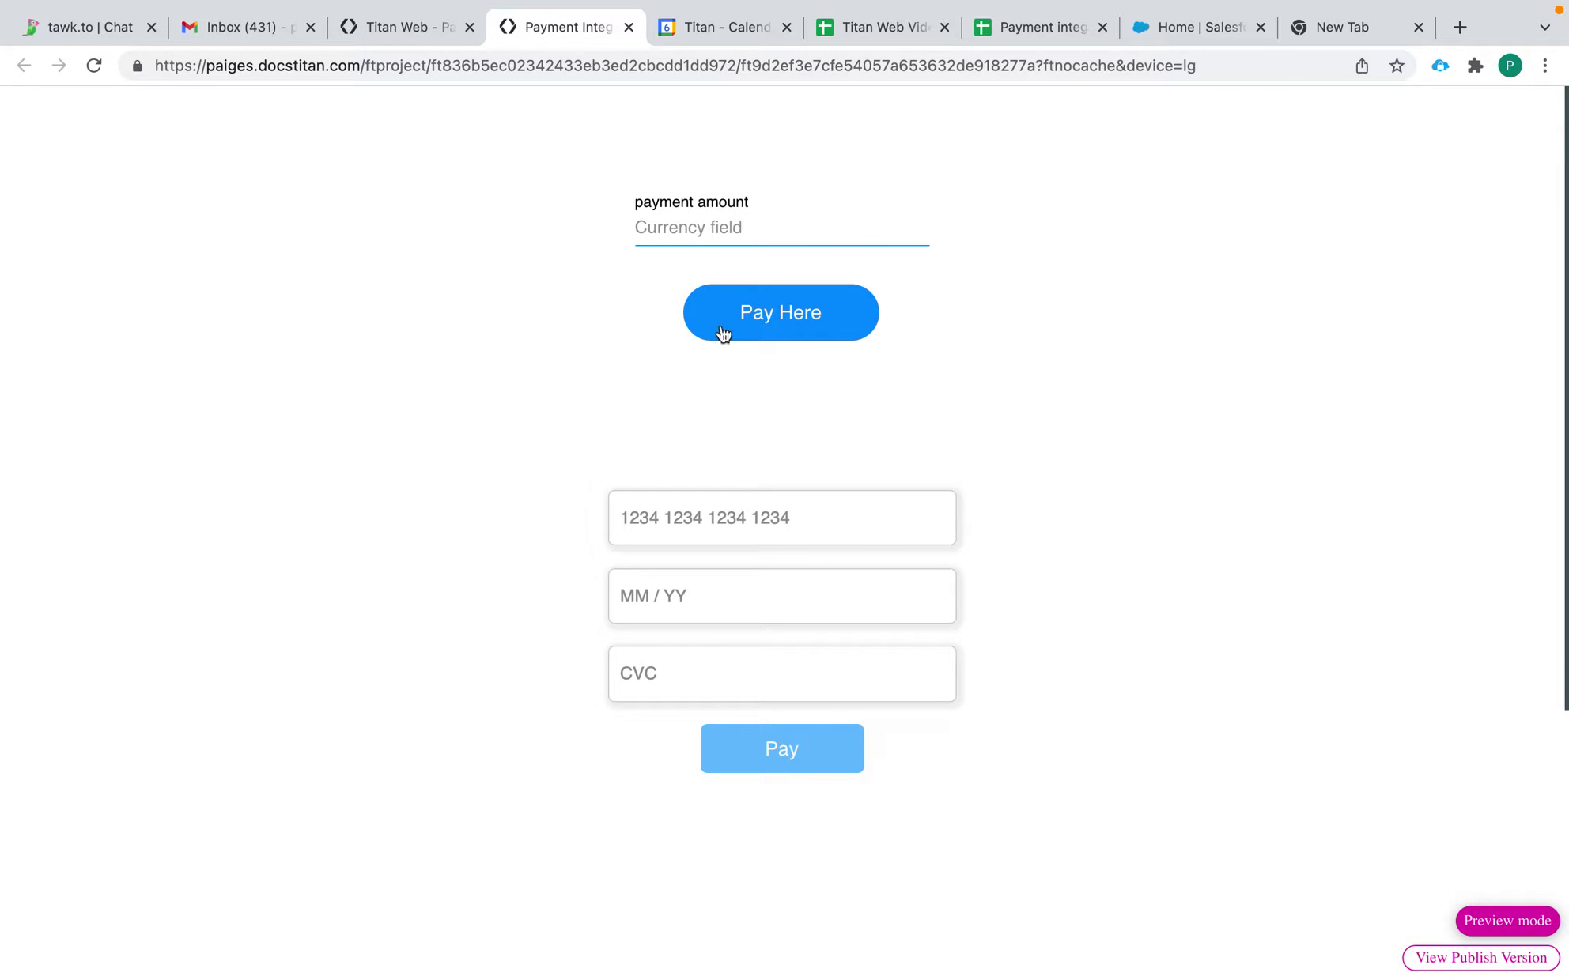
click(629, 27)
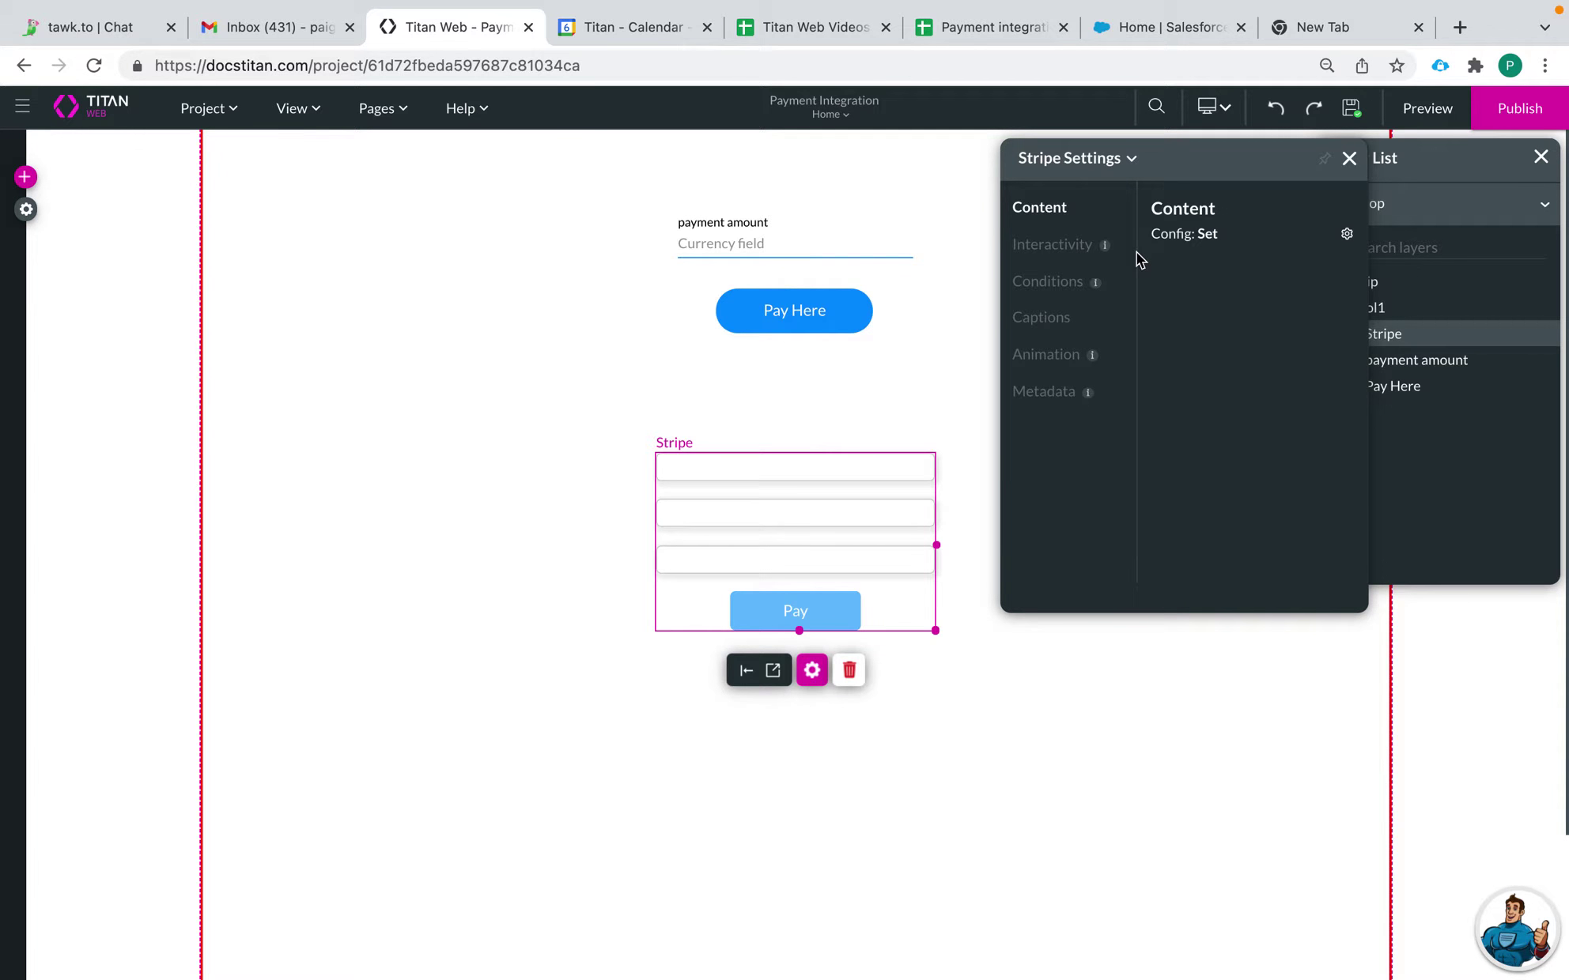
Step: Switch stripe payment #1 to the first, single-line Control Layout, apply it, and preview the page
click(1346, 234)
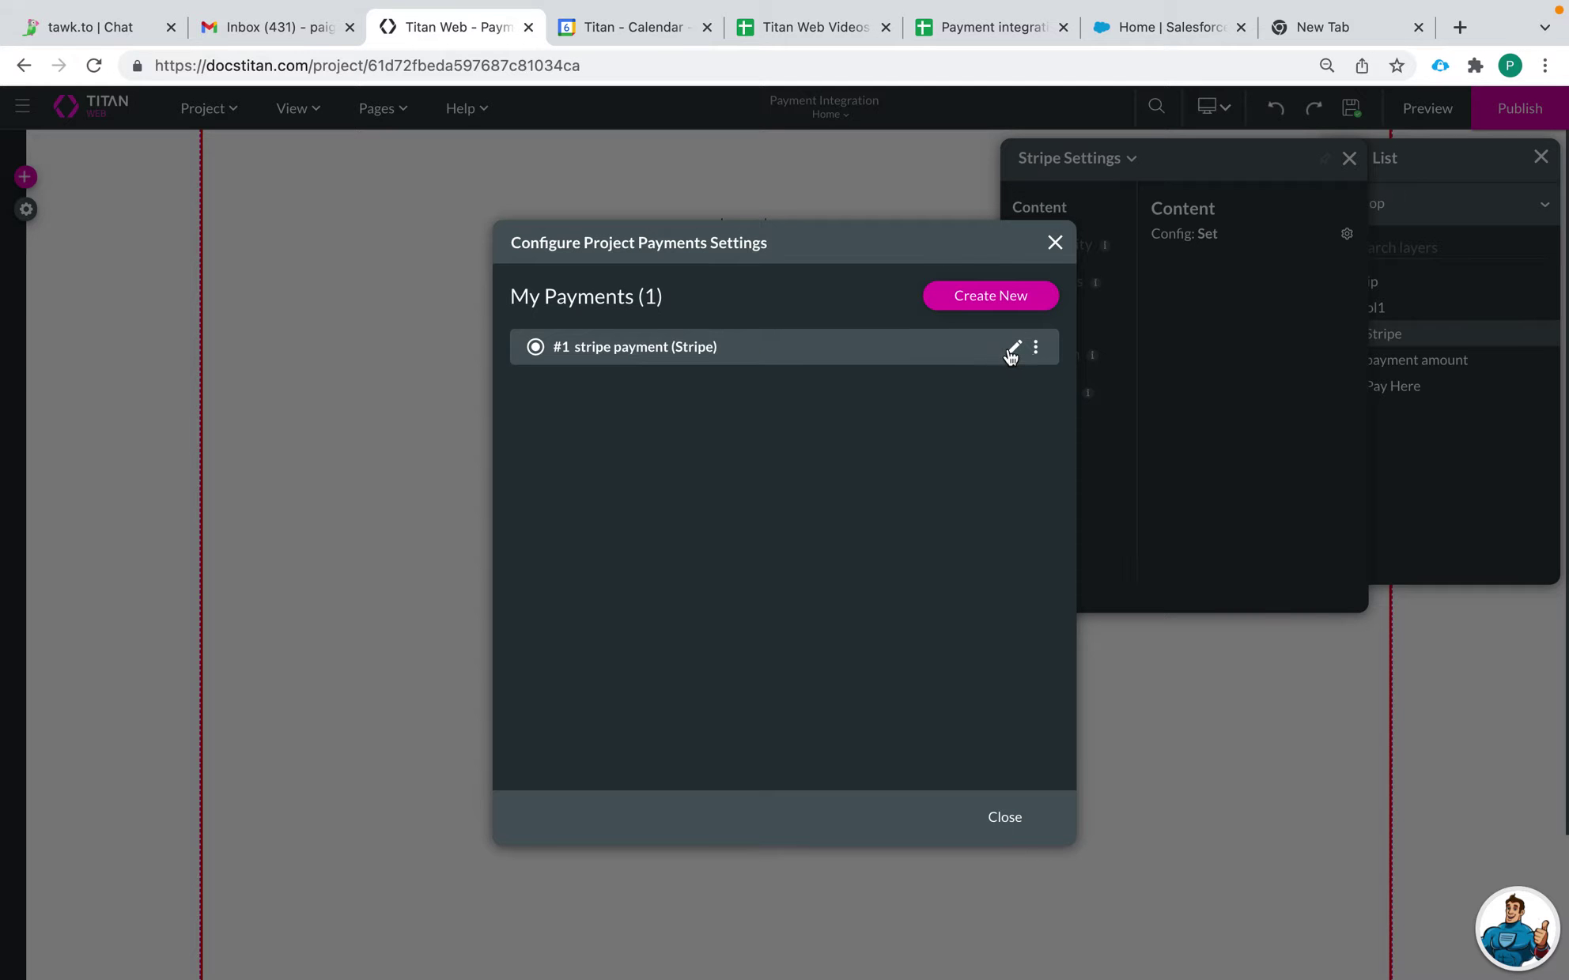
click(1015, 346)
click(1000, 346)
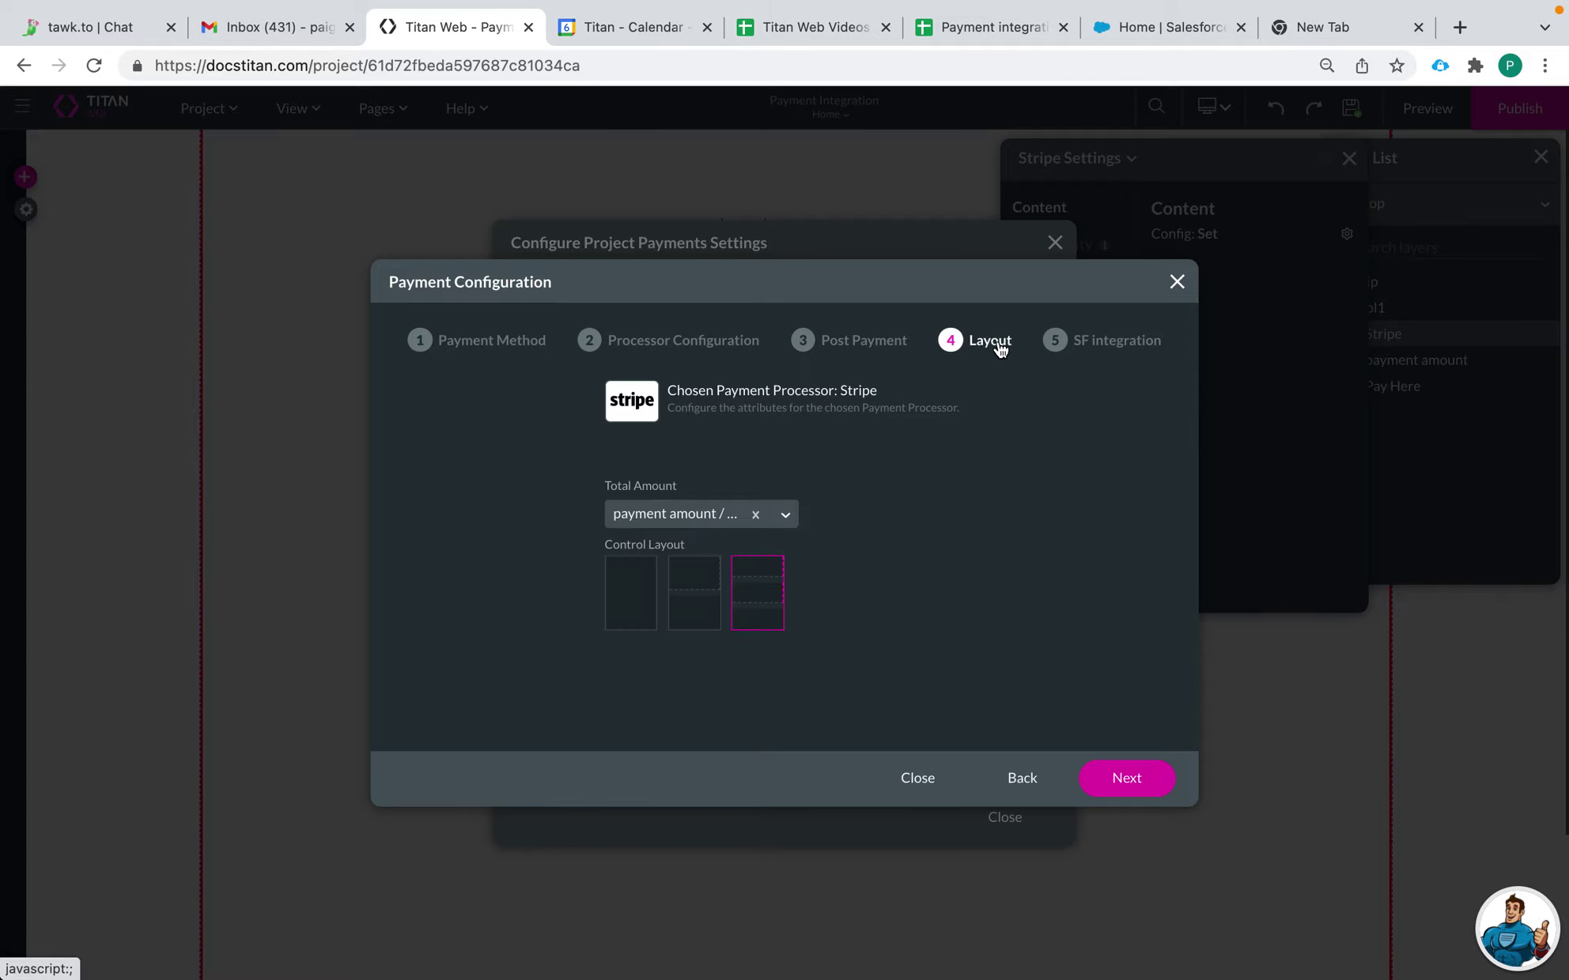
click(636, 593)
click(1104, 784)
click(1122, 779)
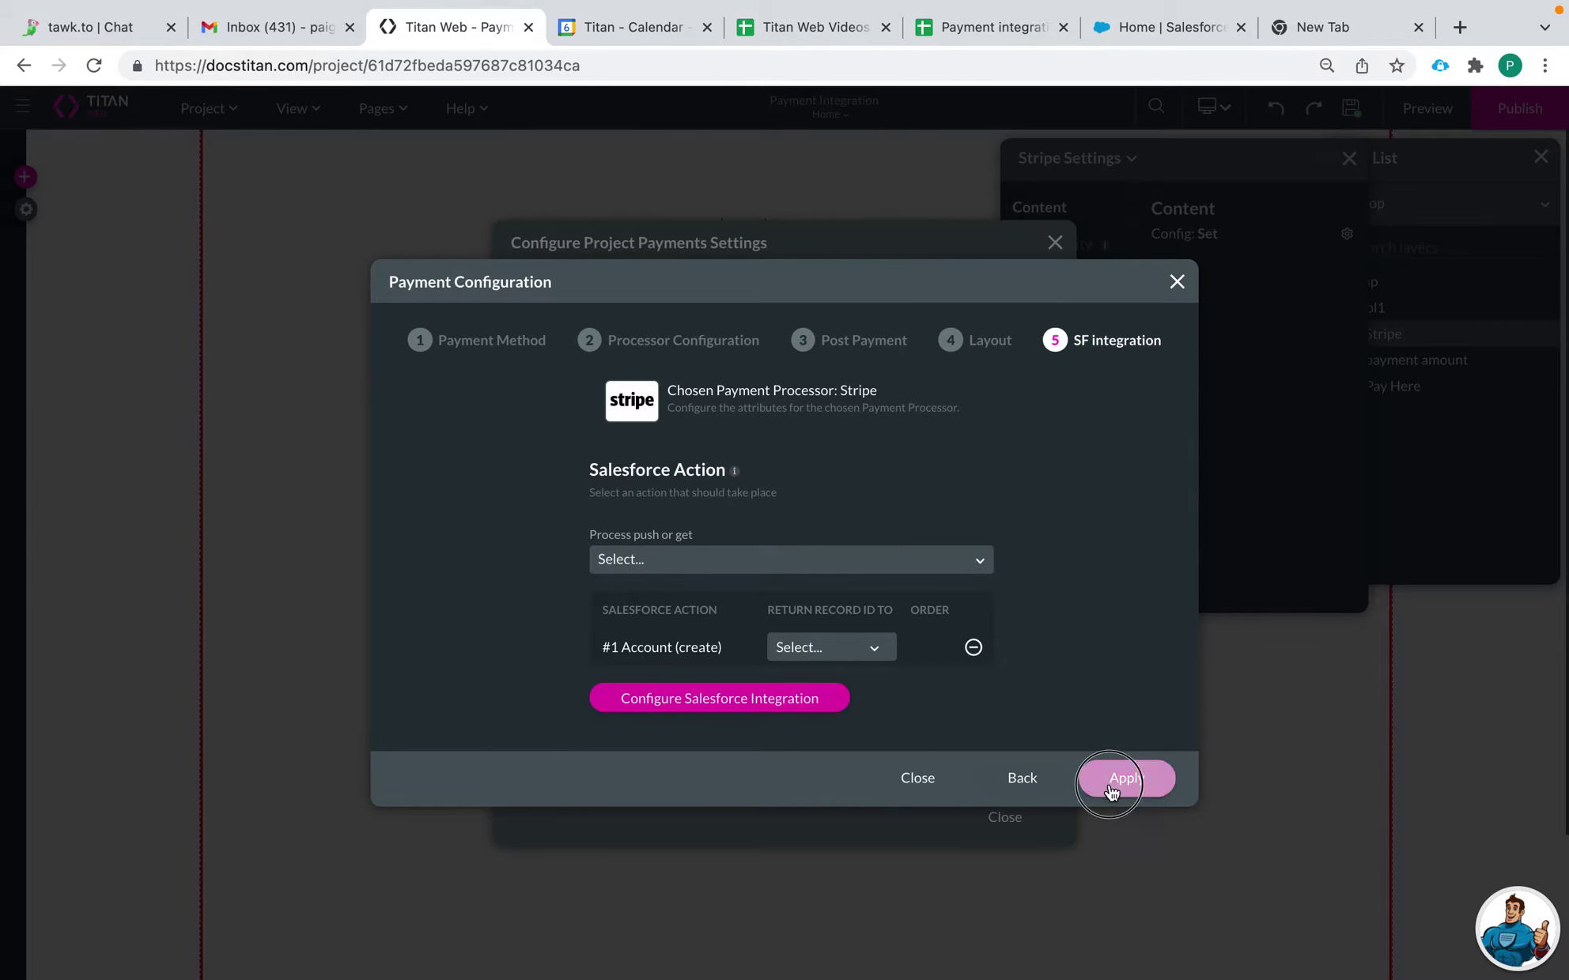
click(1007, 822)
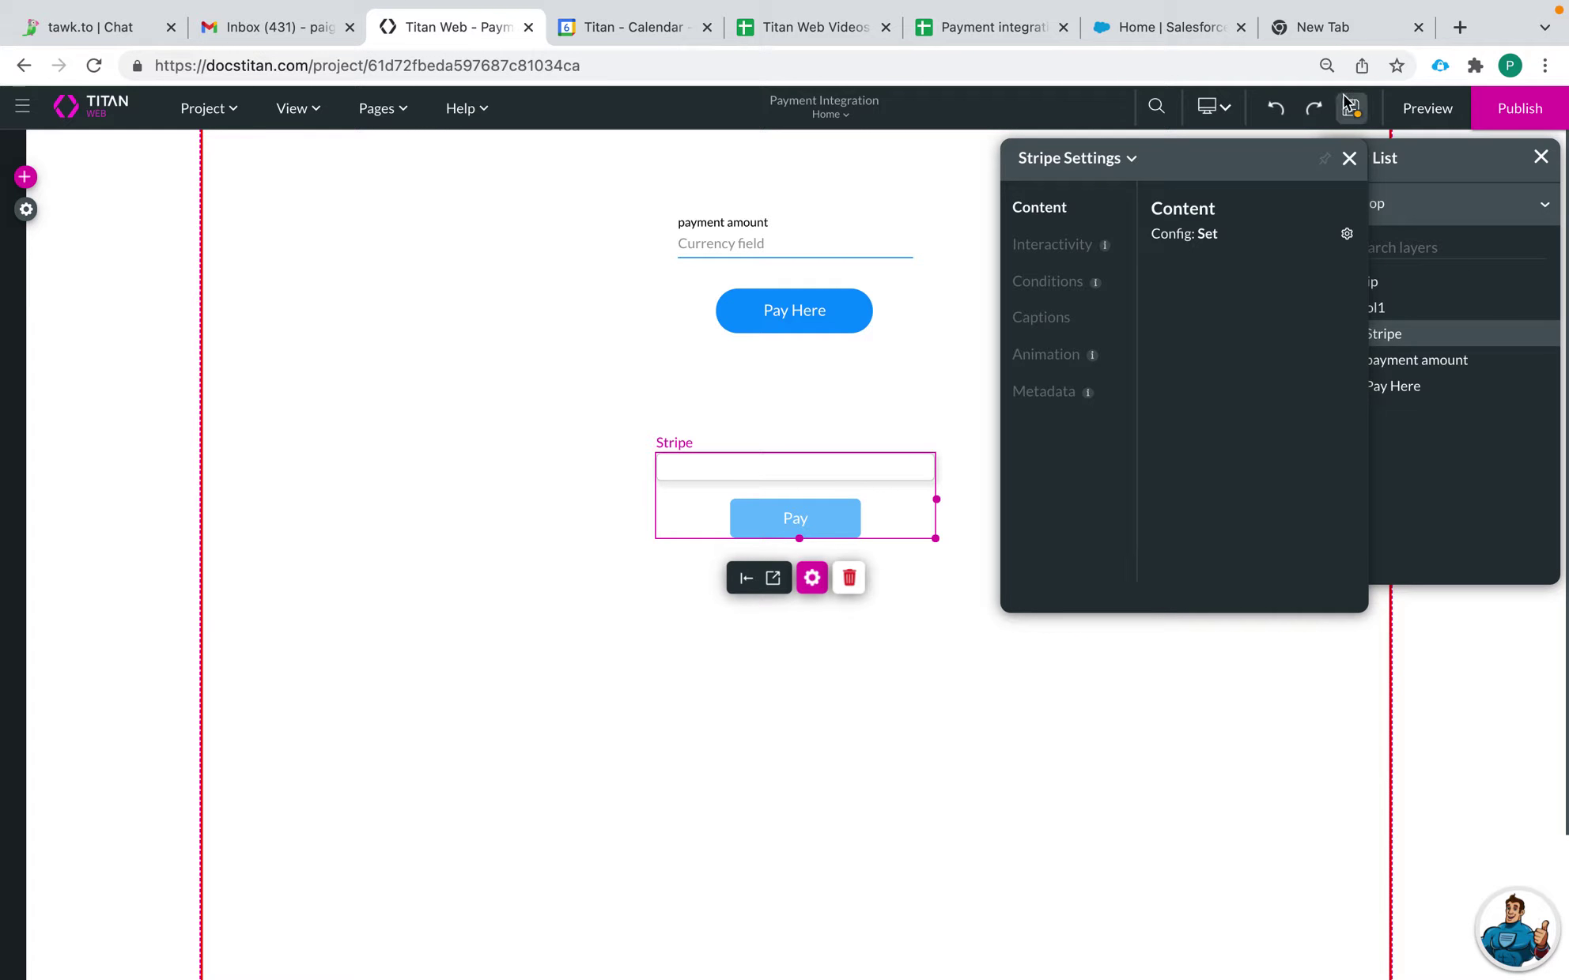
click(1415, 108)
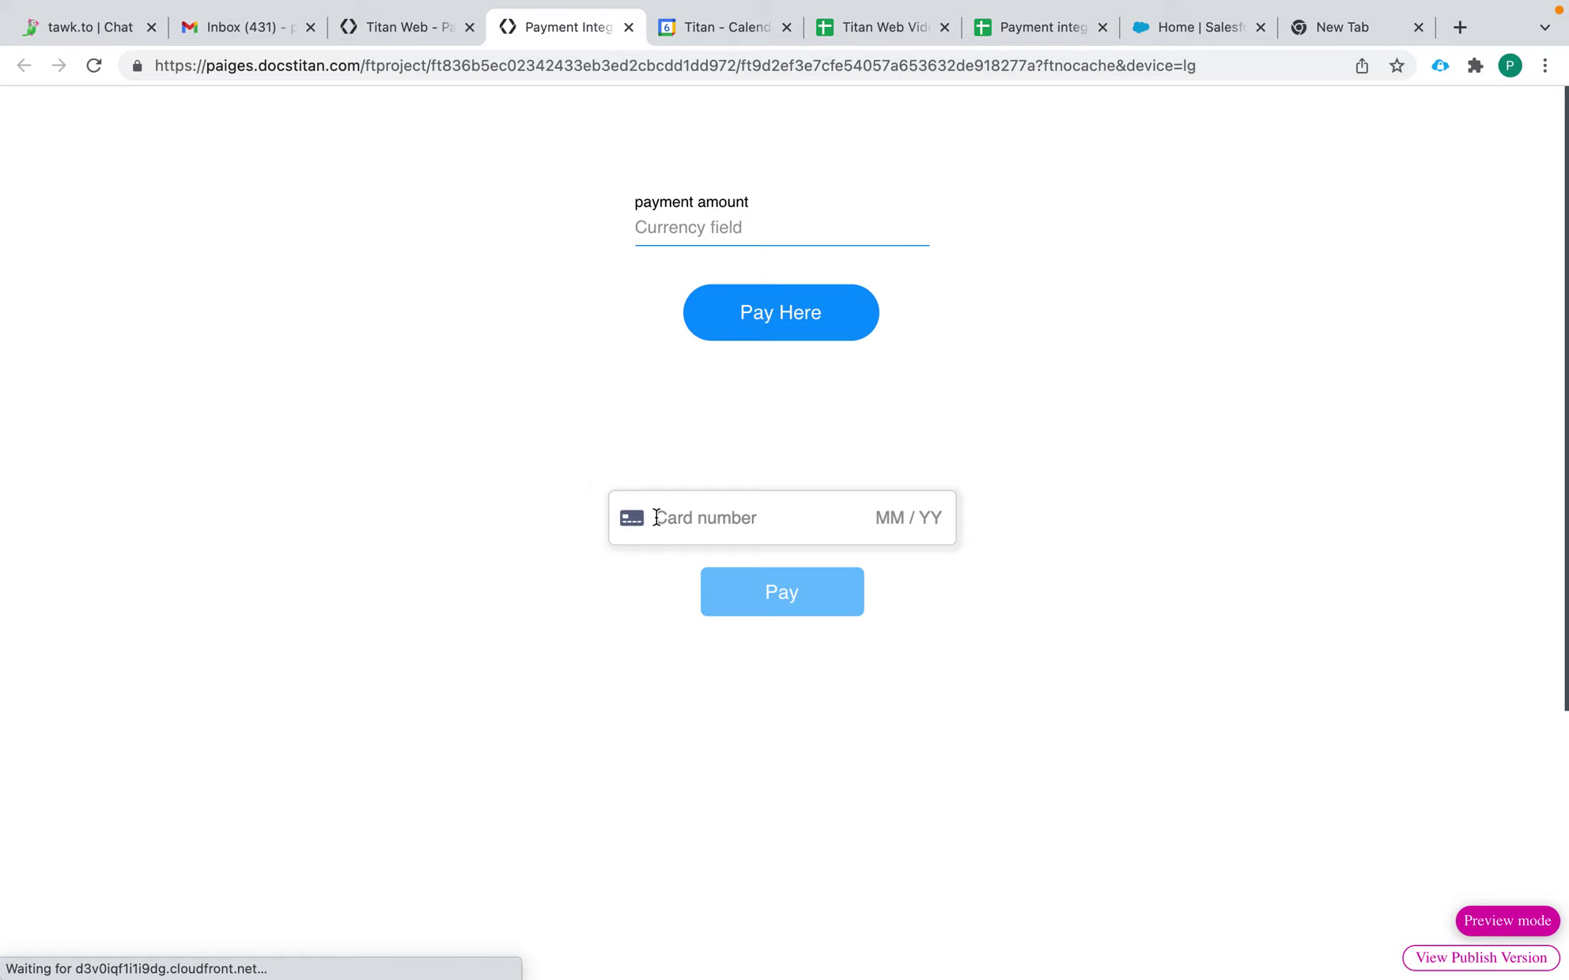
click(660, 519)
text(4242 4242)
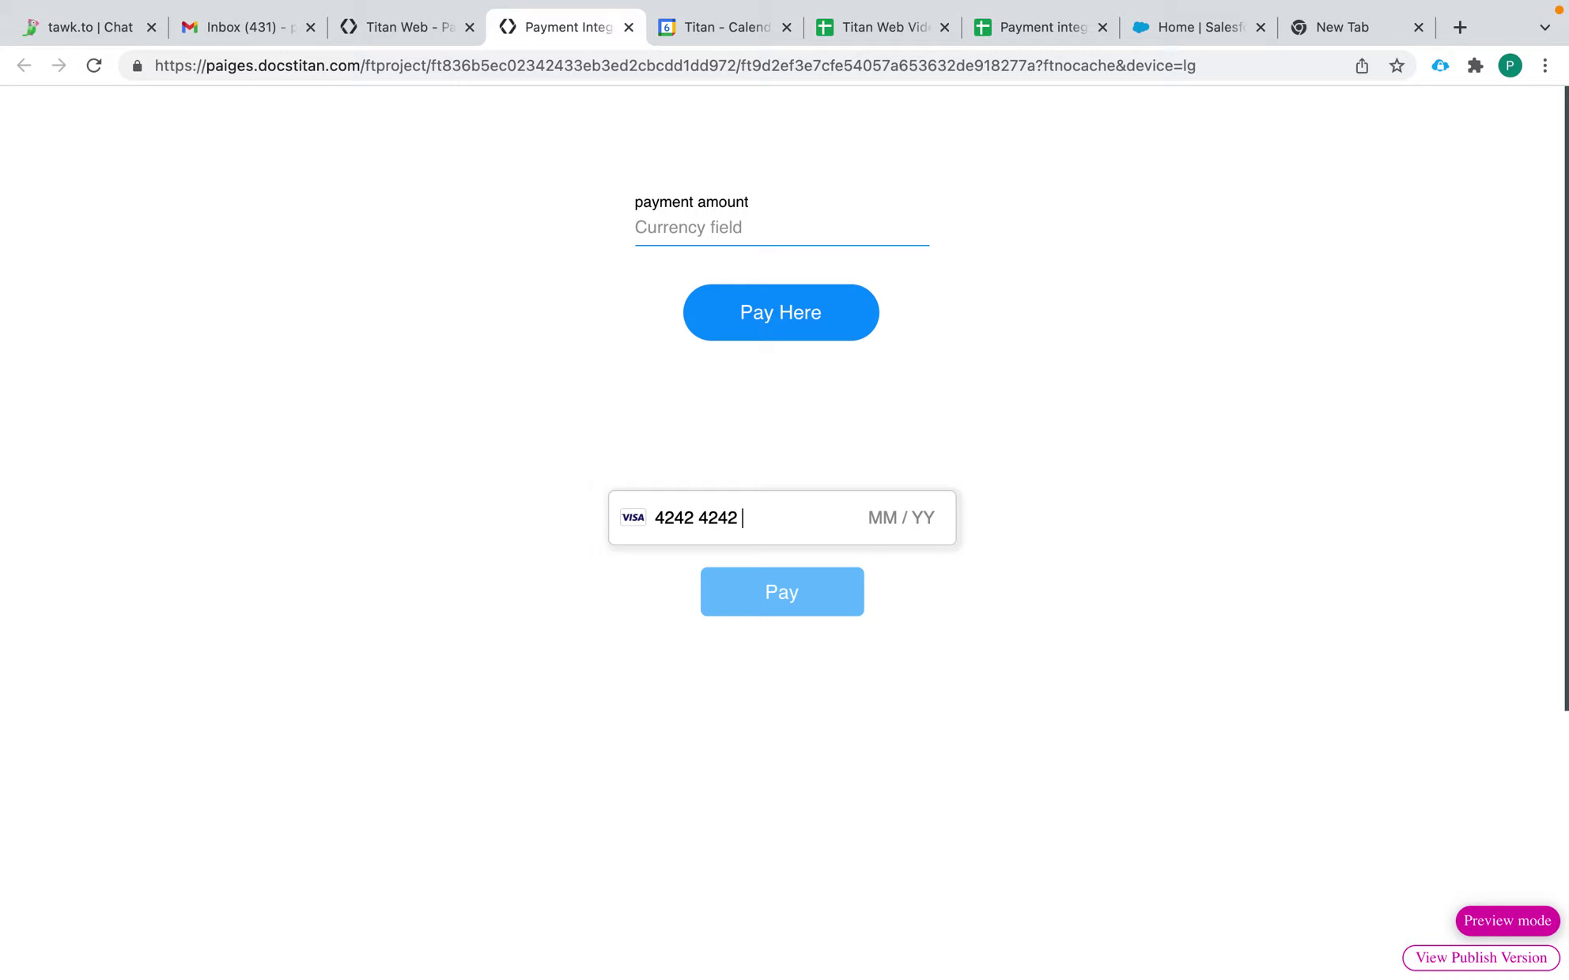
text( 4242 424204242424424)
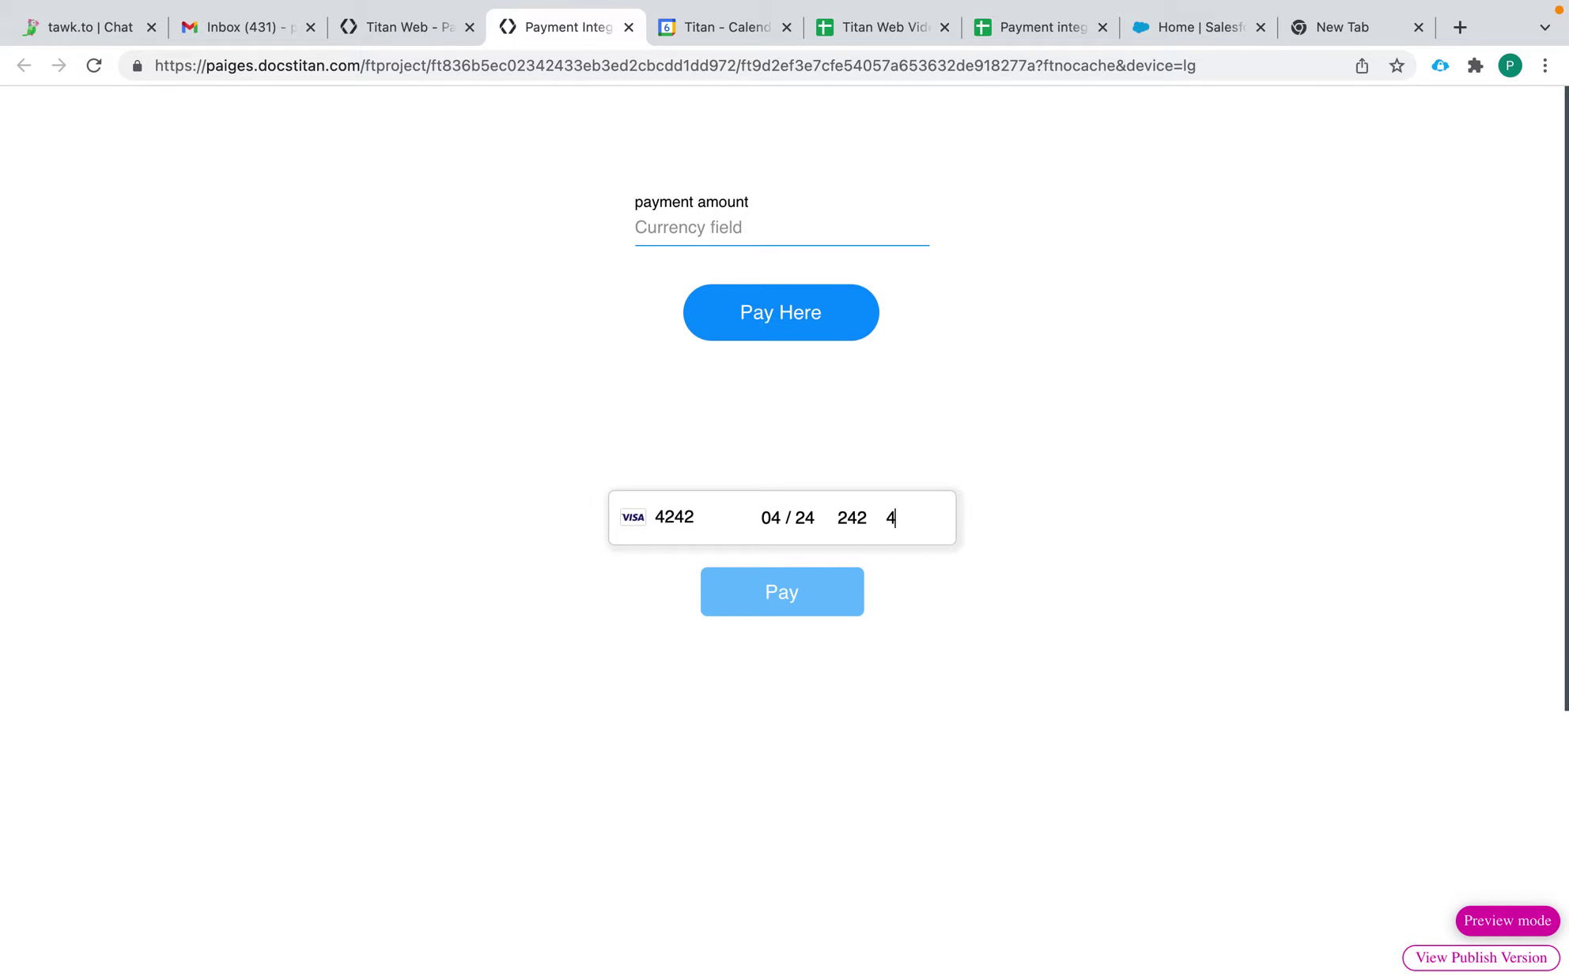
text(2)
double_click(673, 517)
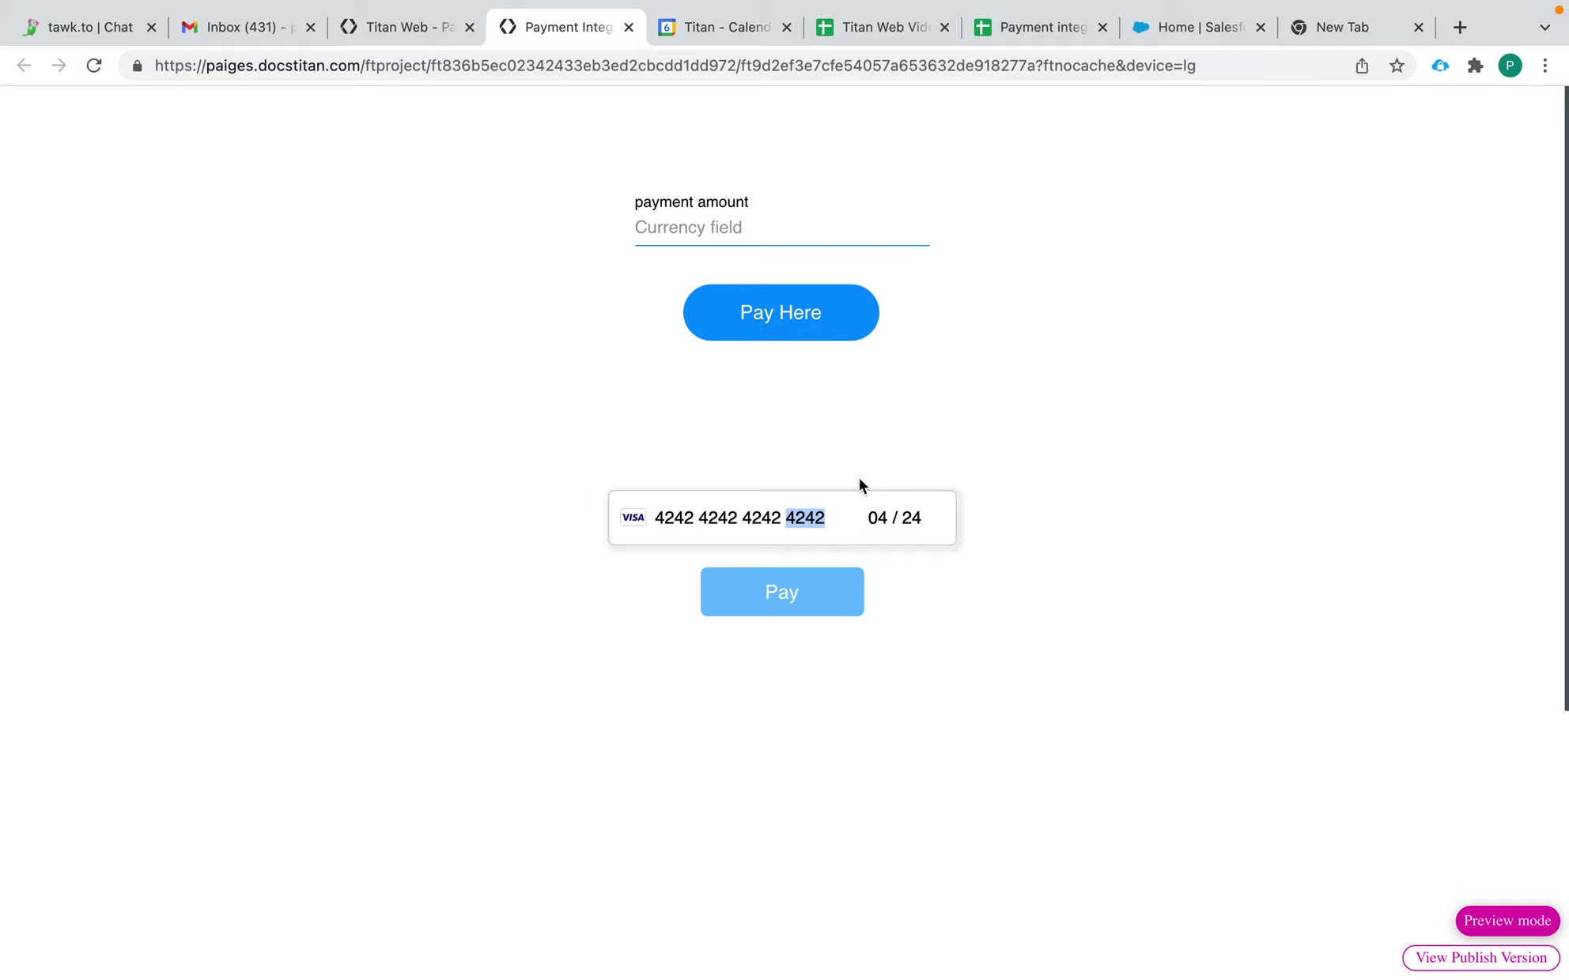
click(627, 28)
Step: Turn on Hide Onload and Hide Pay Button for the Stripe widget, then drag Pay Here below it
click(552, 374)
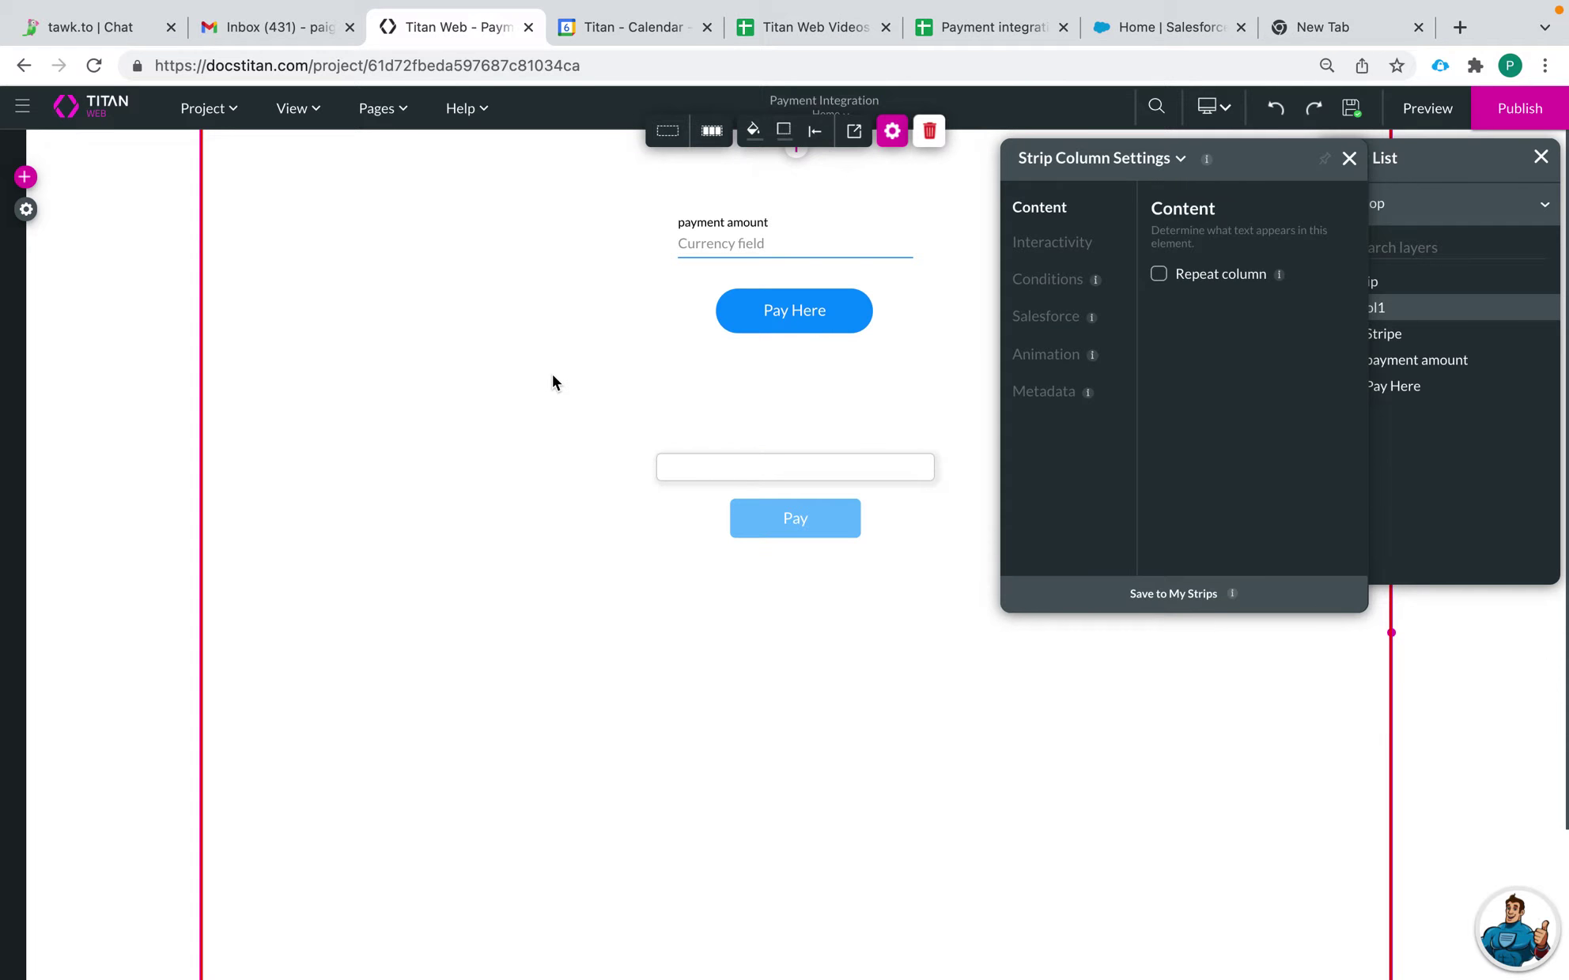
click(823, 487)
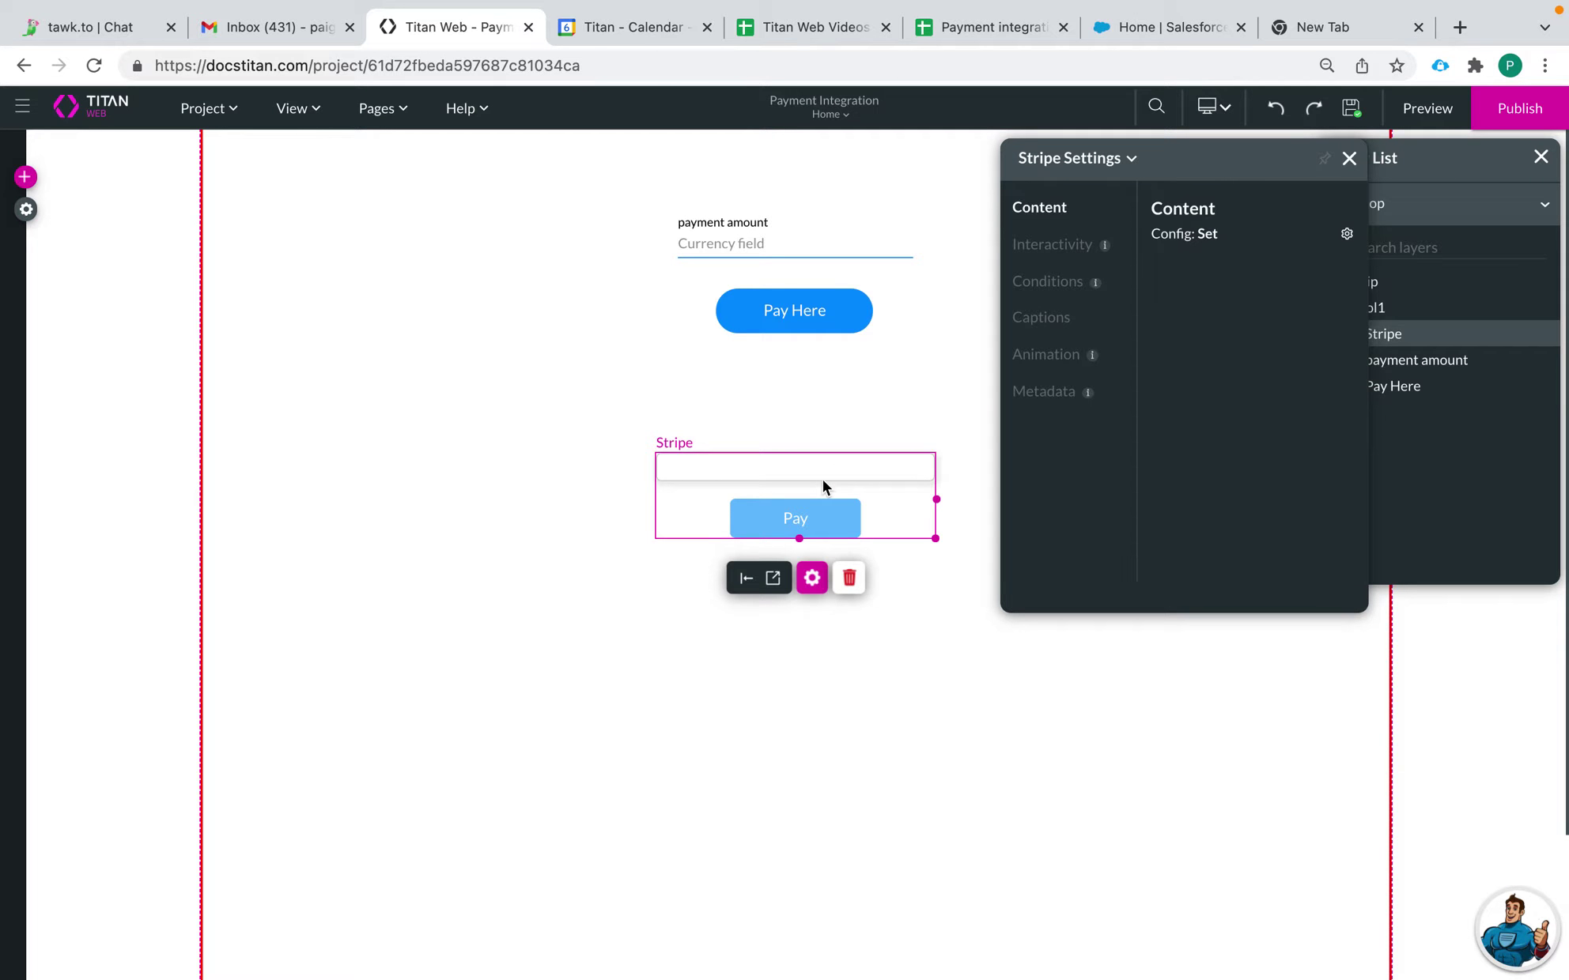
click(1051, 246)
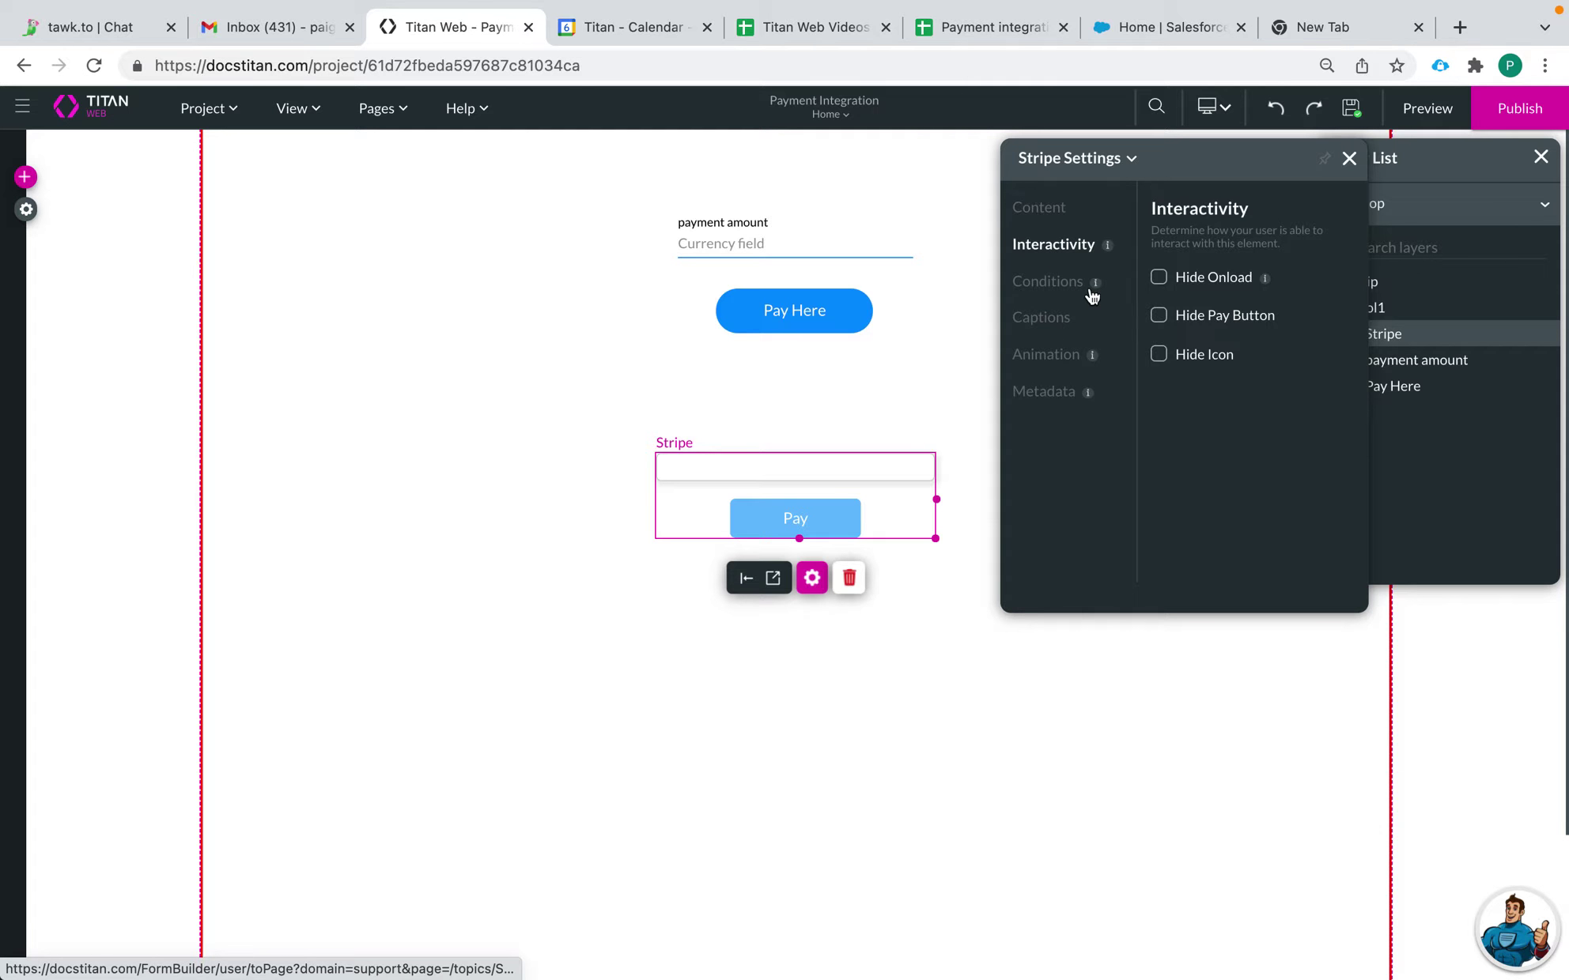
click(1158, 279)
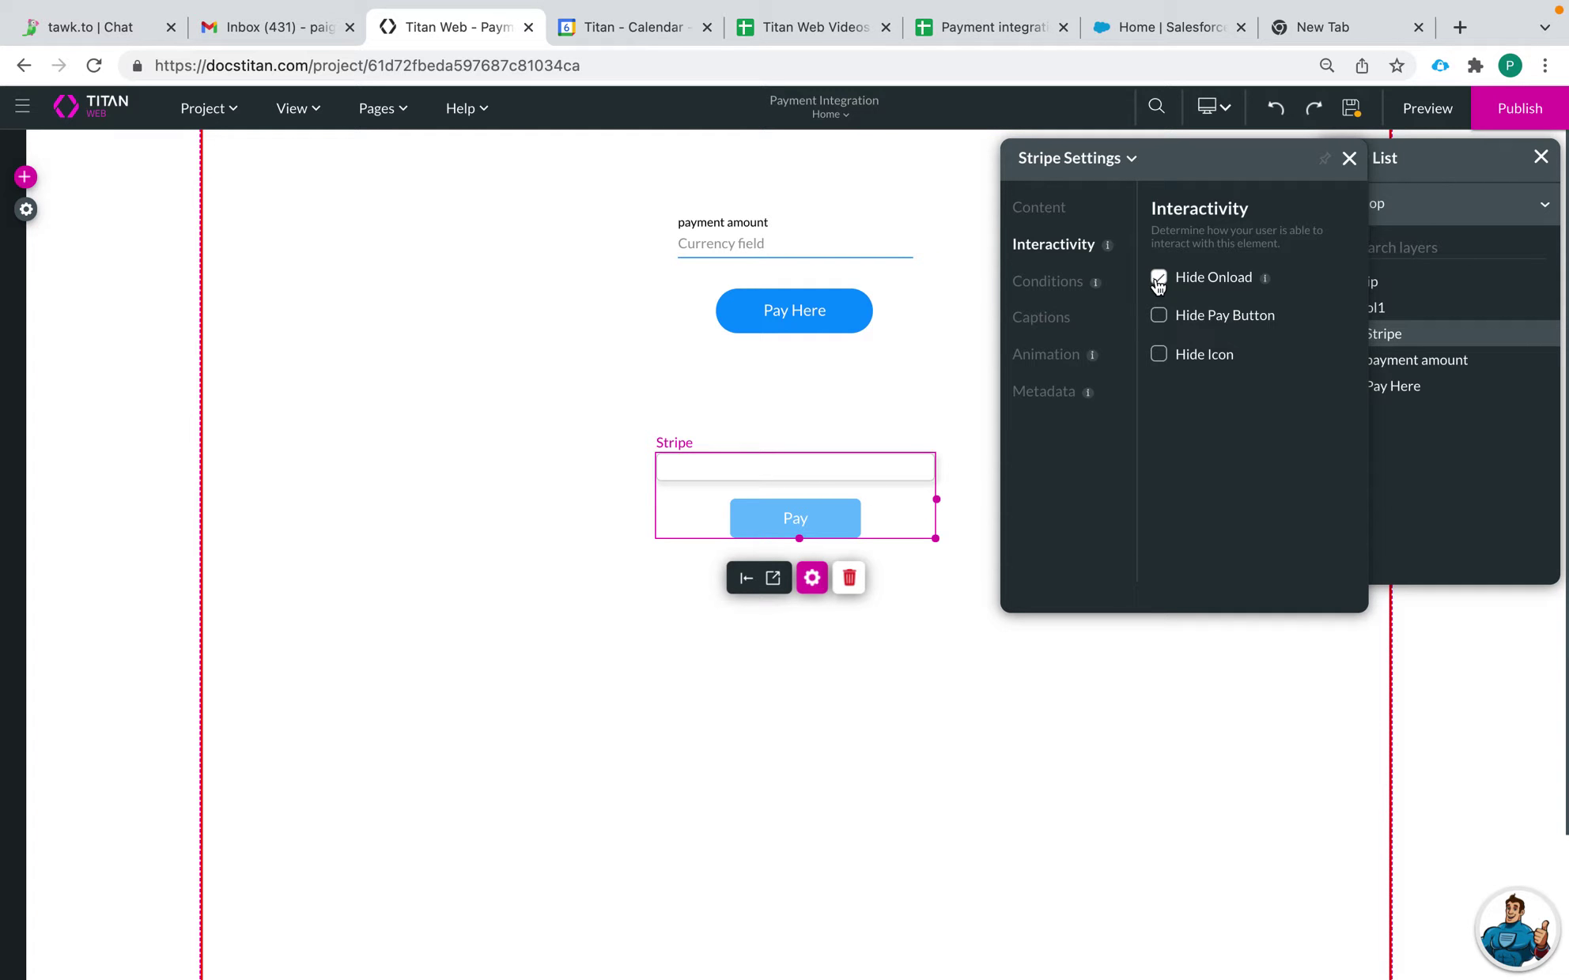
click(1159, 316)
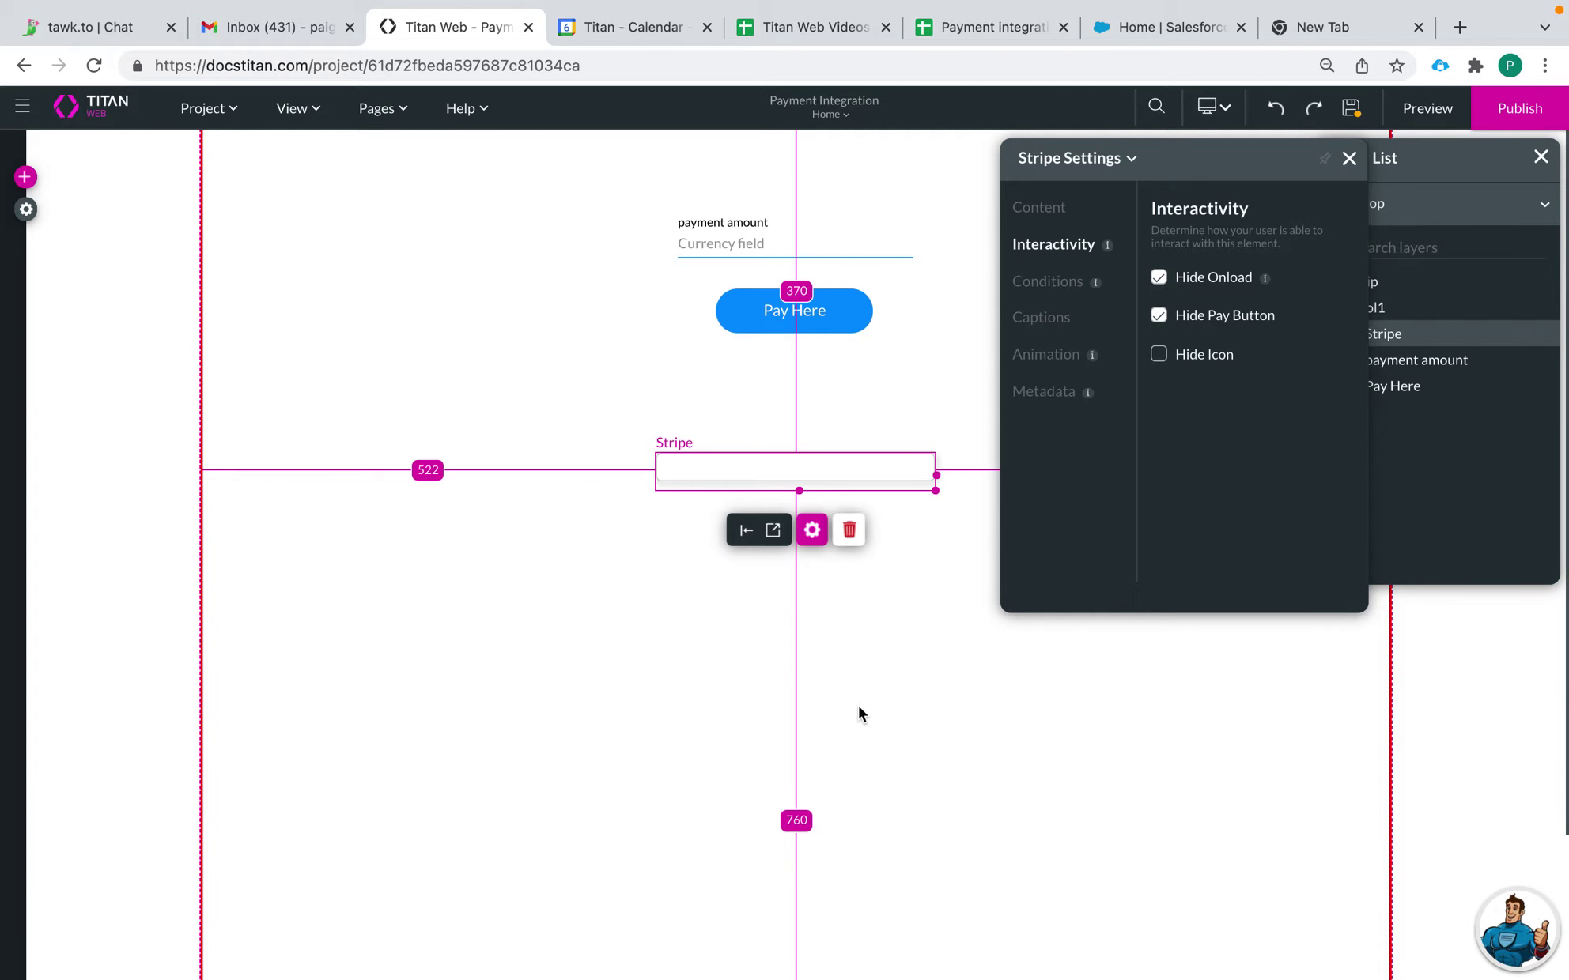
drag(814, 308, 837, 600)
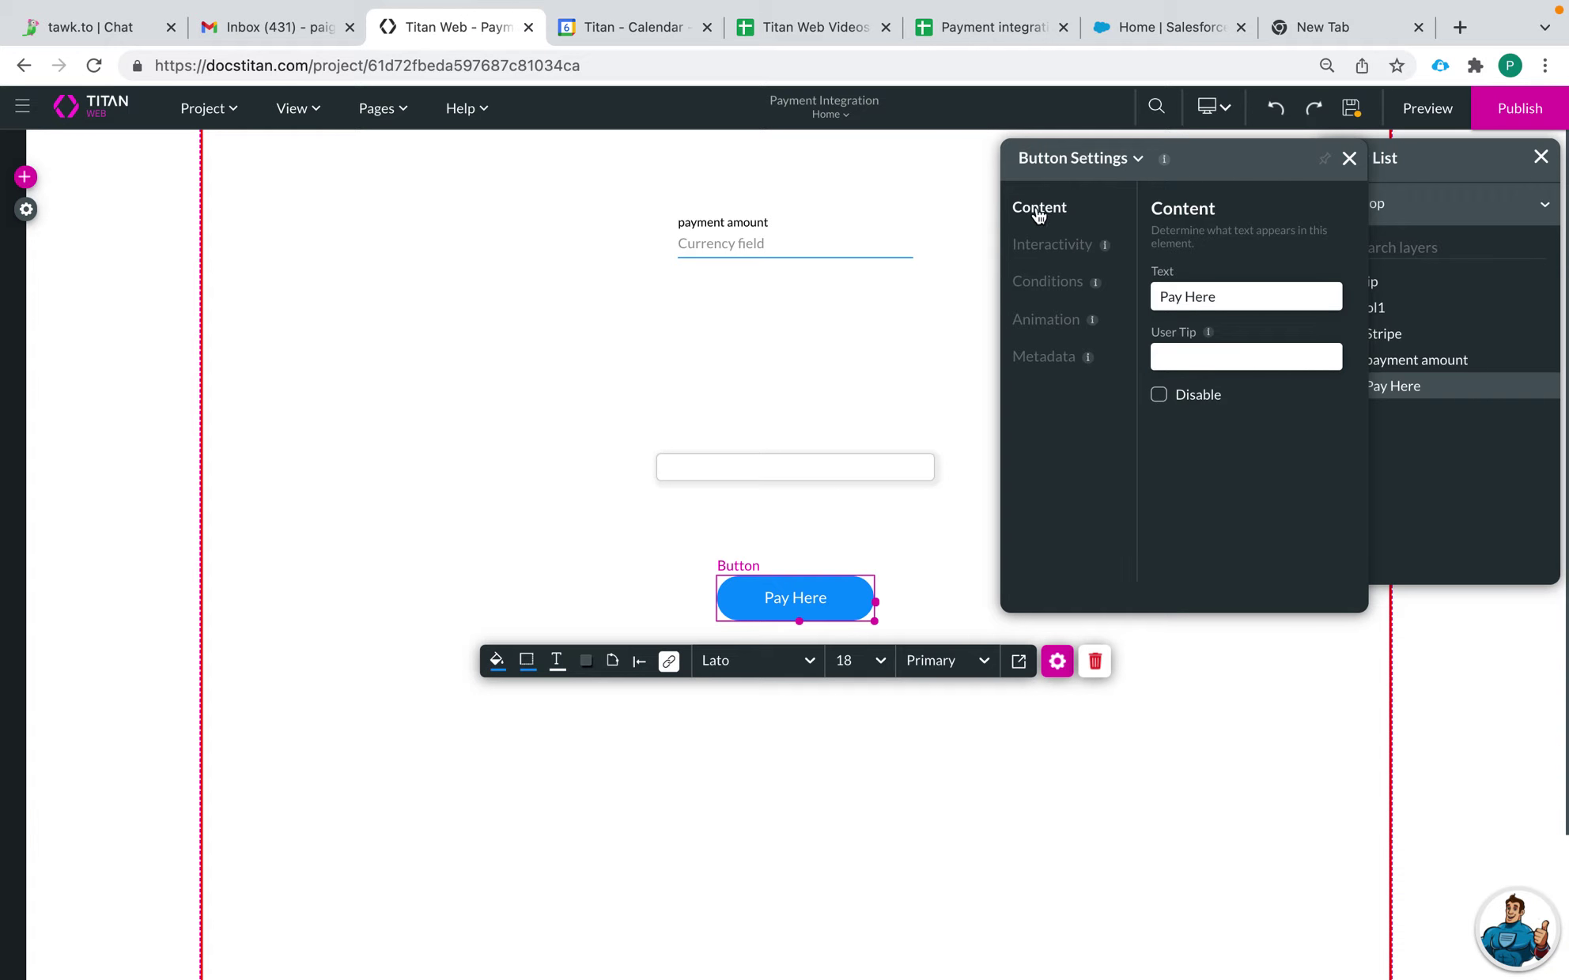
Step: Check the Pay Here and Stripe interactivity options, leaving Hide Icon off, and view the Stripe Conditions tab
click(1063, 246)
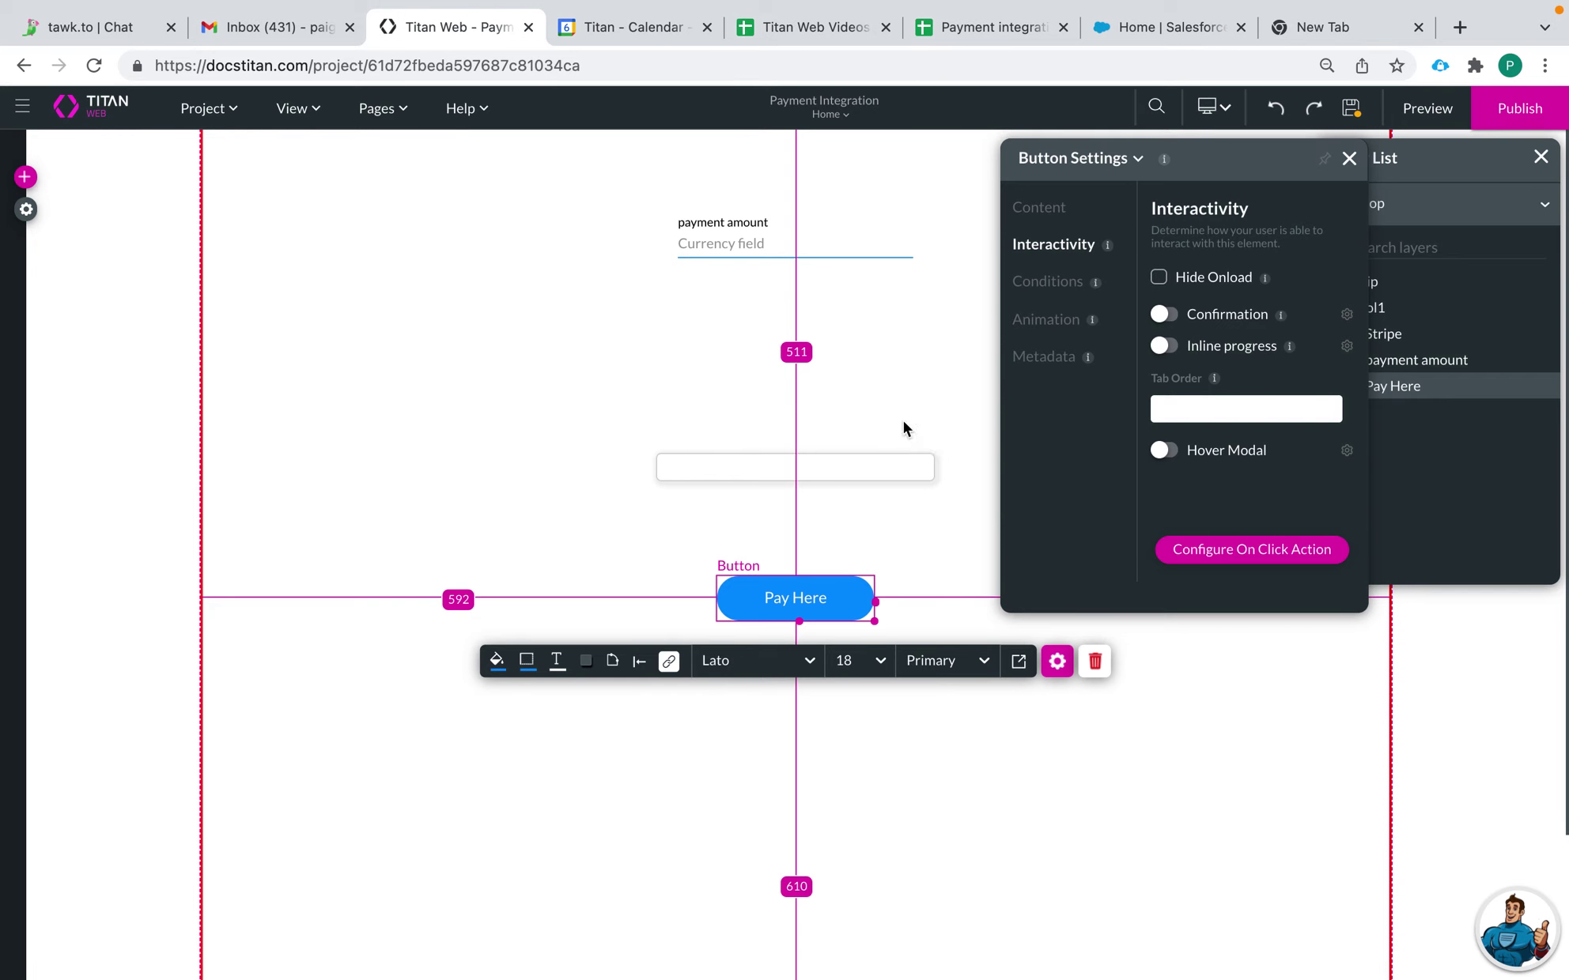
click(899, 459)
click(1059, 246)
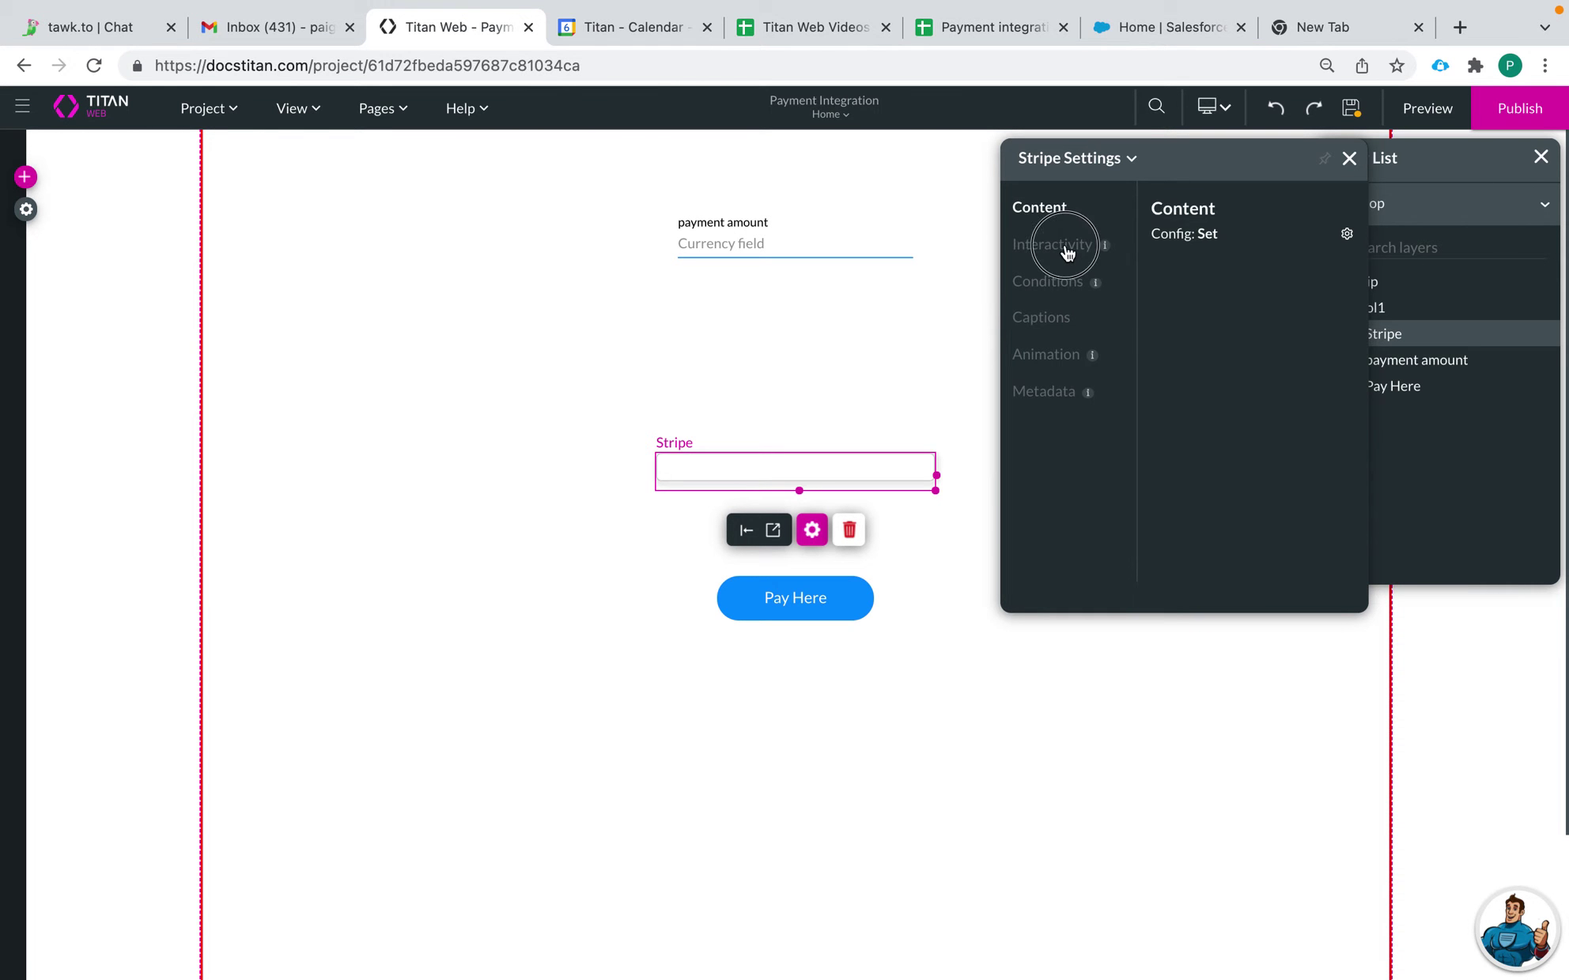
click(1159, 355)
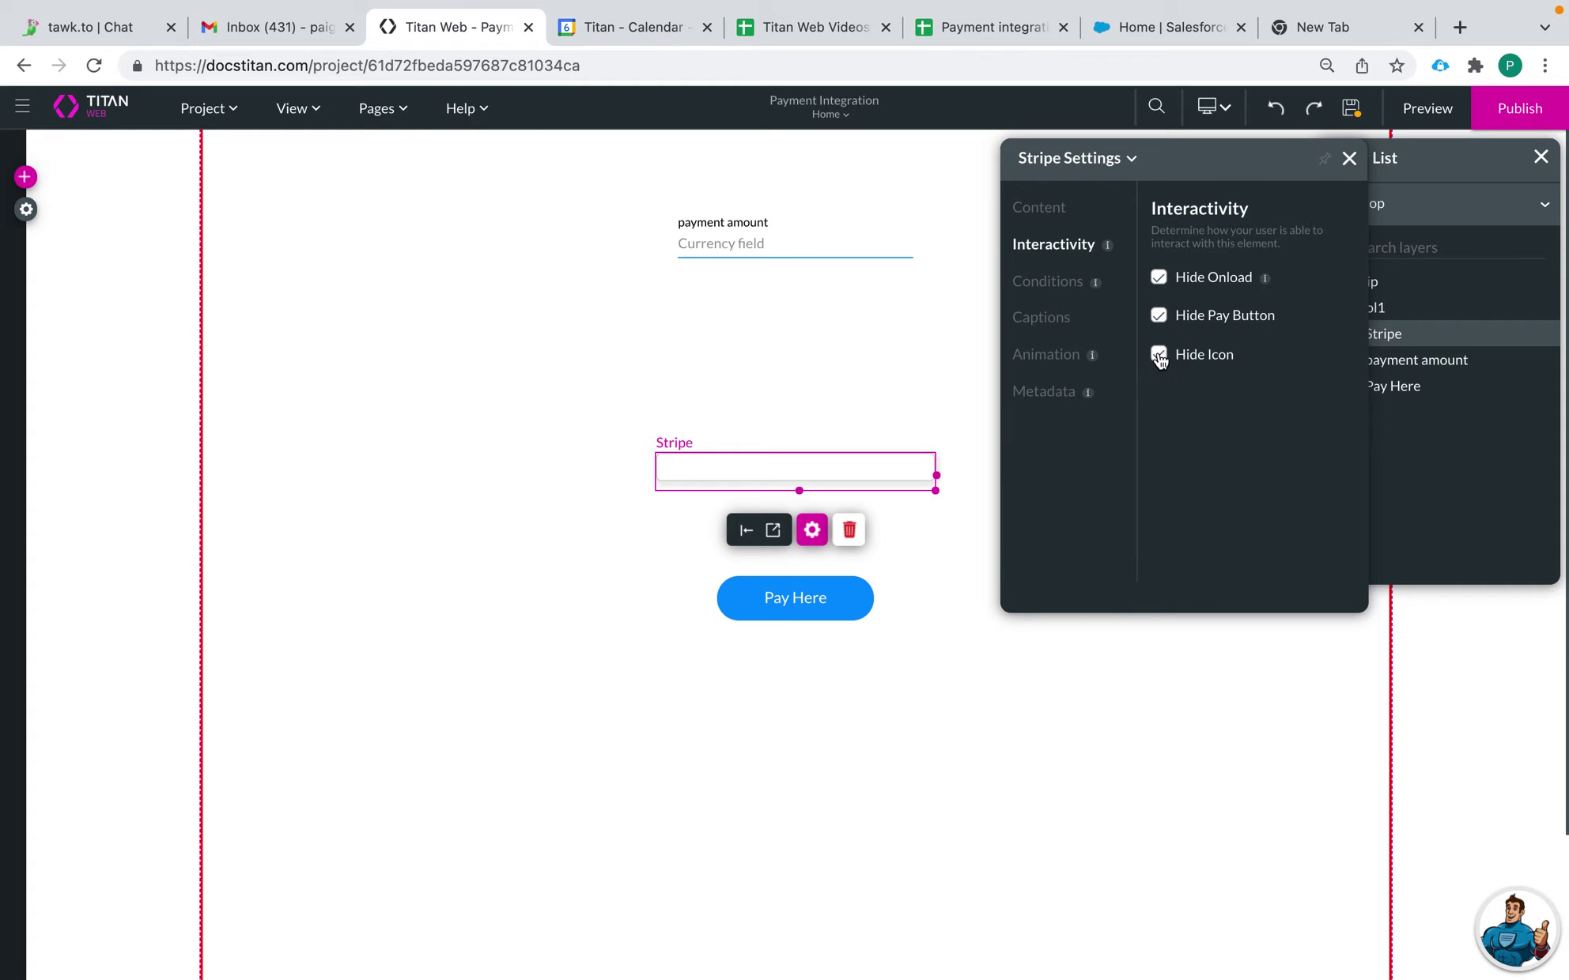
click(1160, 356)
click(1159, 357)
click(1157, 356)
click(1064, 291)
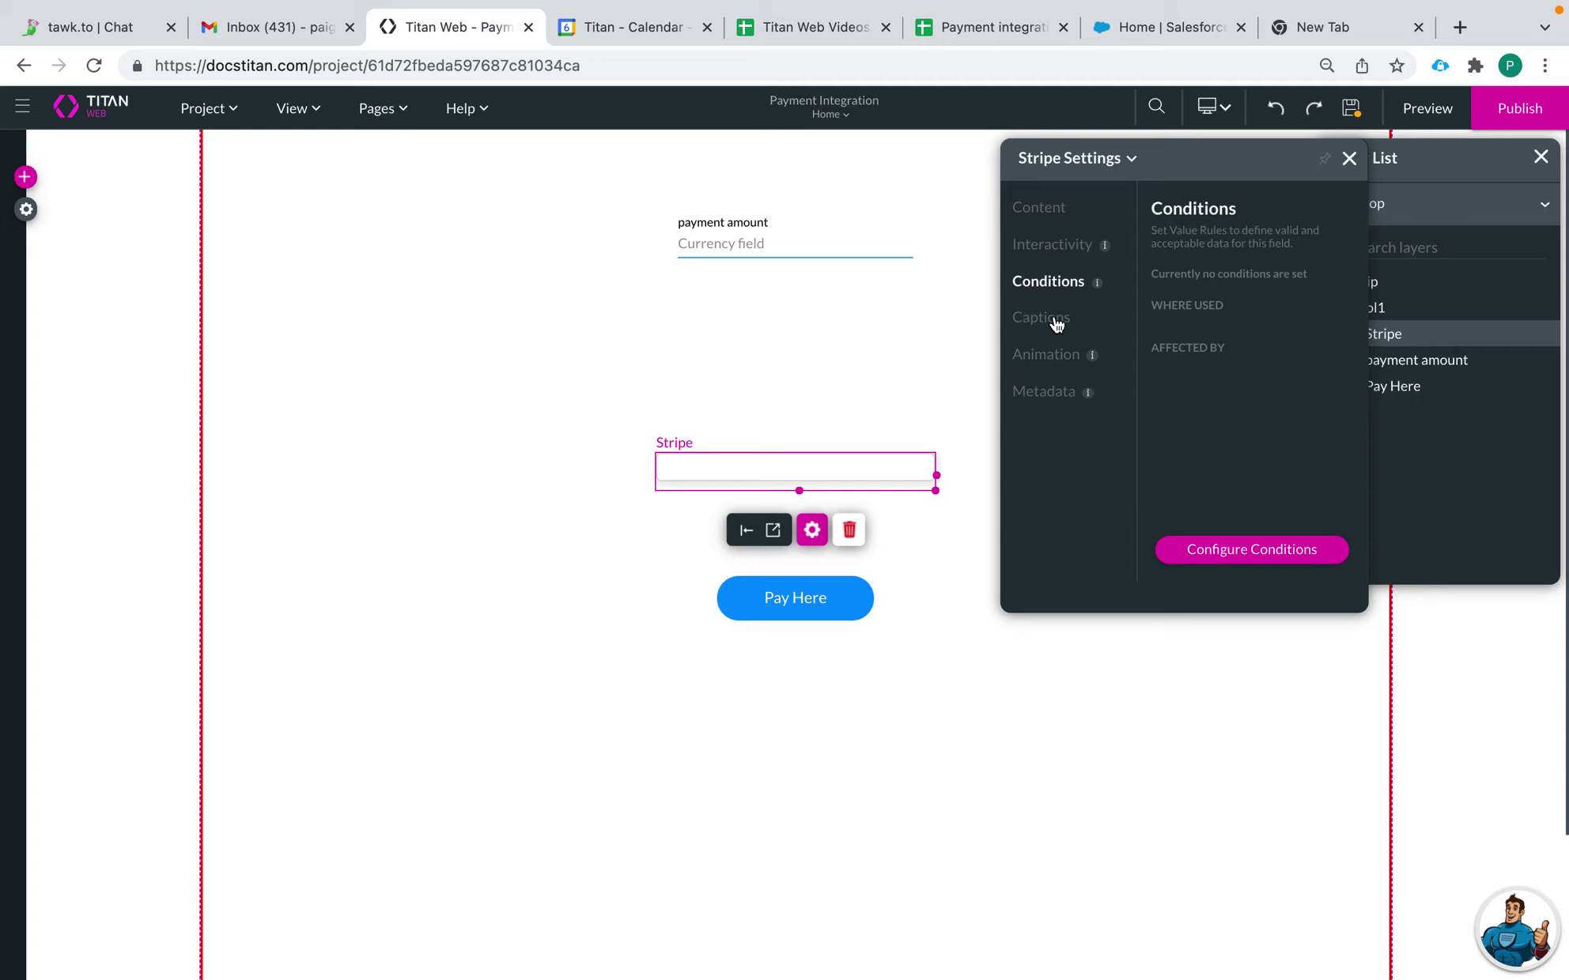
Step: Review the Stripe caption texts, then uncheck Hide Pay Button under Interactivity to show the pay button again
click(1052, 321)
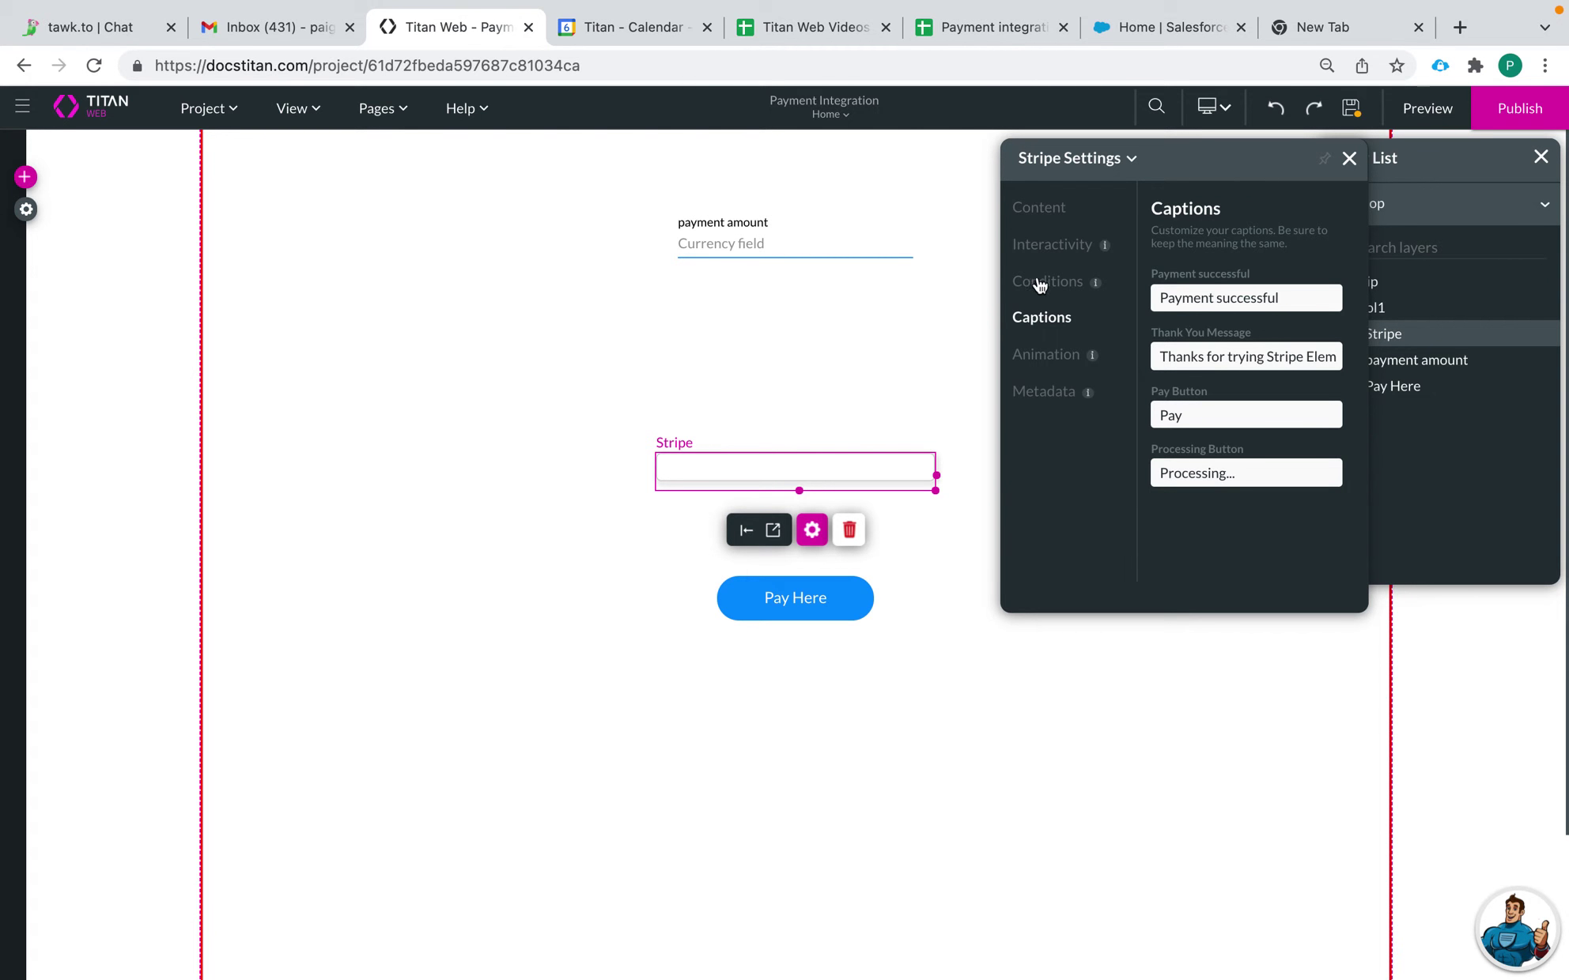
click(1040, 287)
click(1039, 319)
drag(1285, 299, 1149, 305)
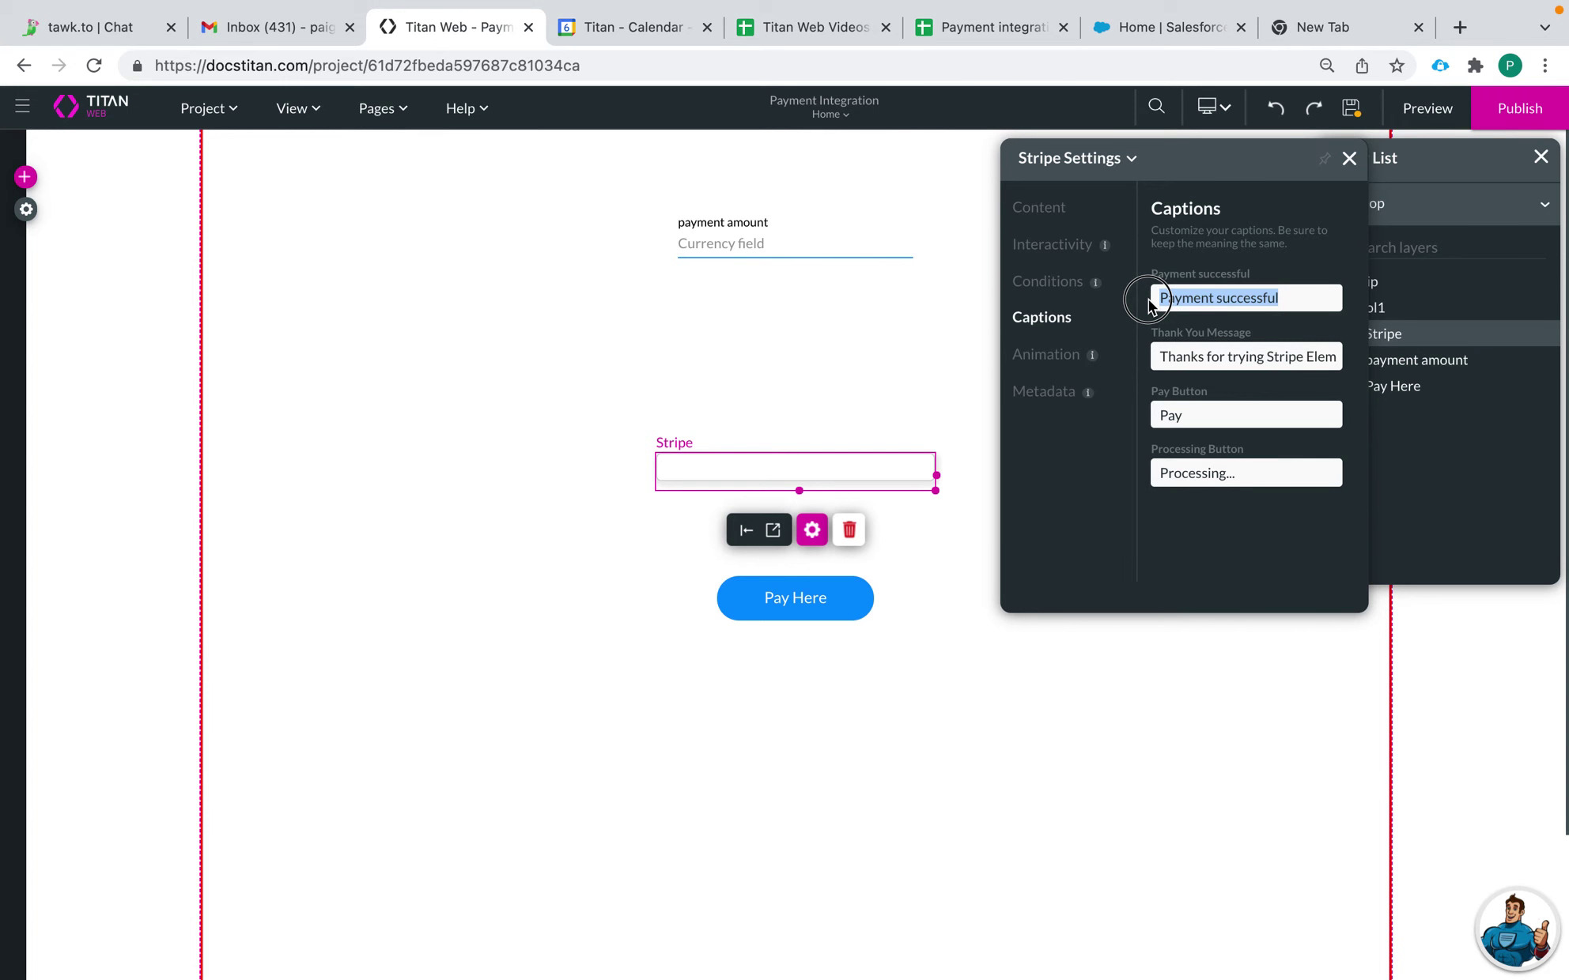
click(1153, 350)
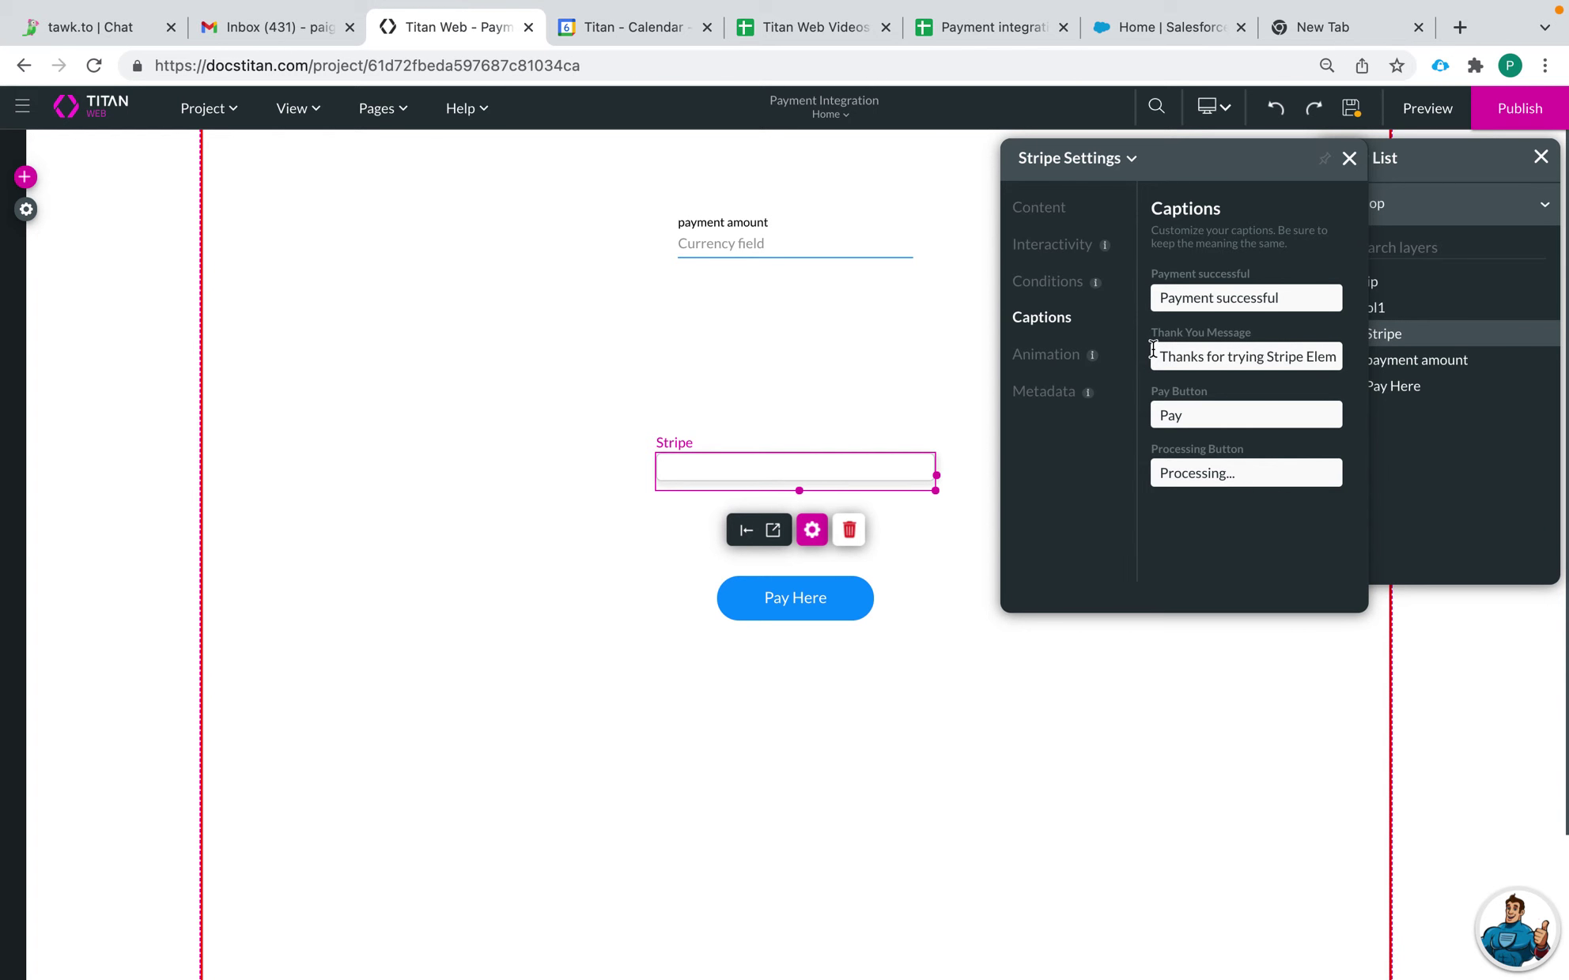
click(1189, 406)
click(1047, 246)
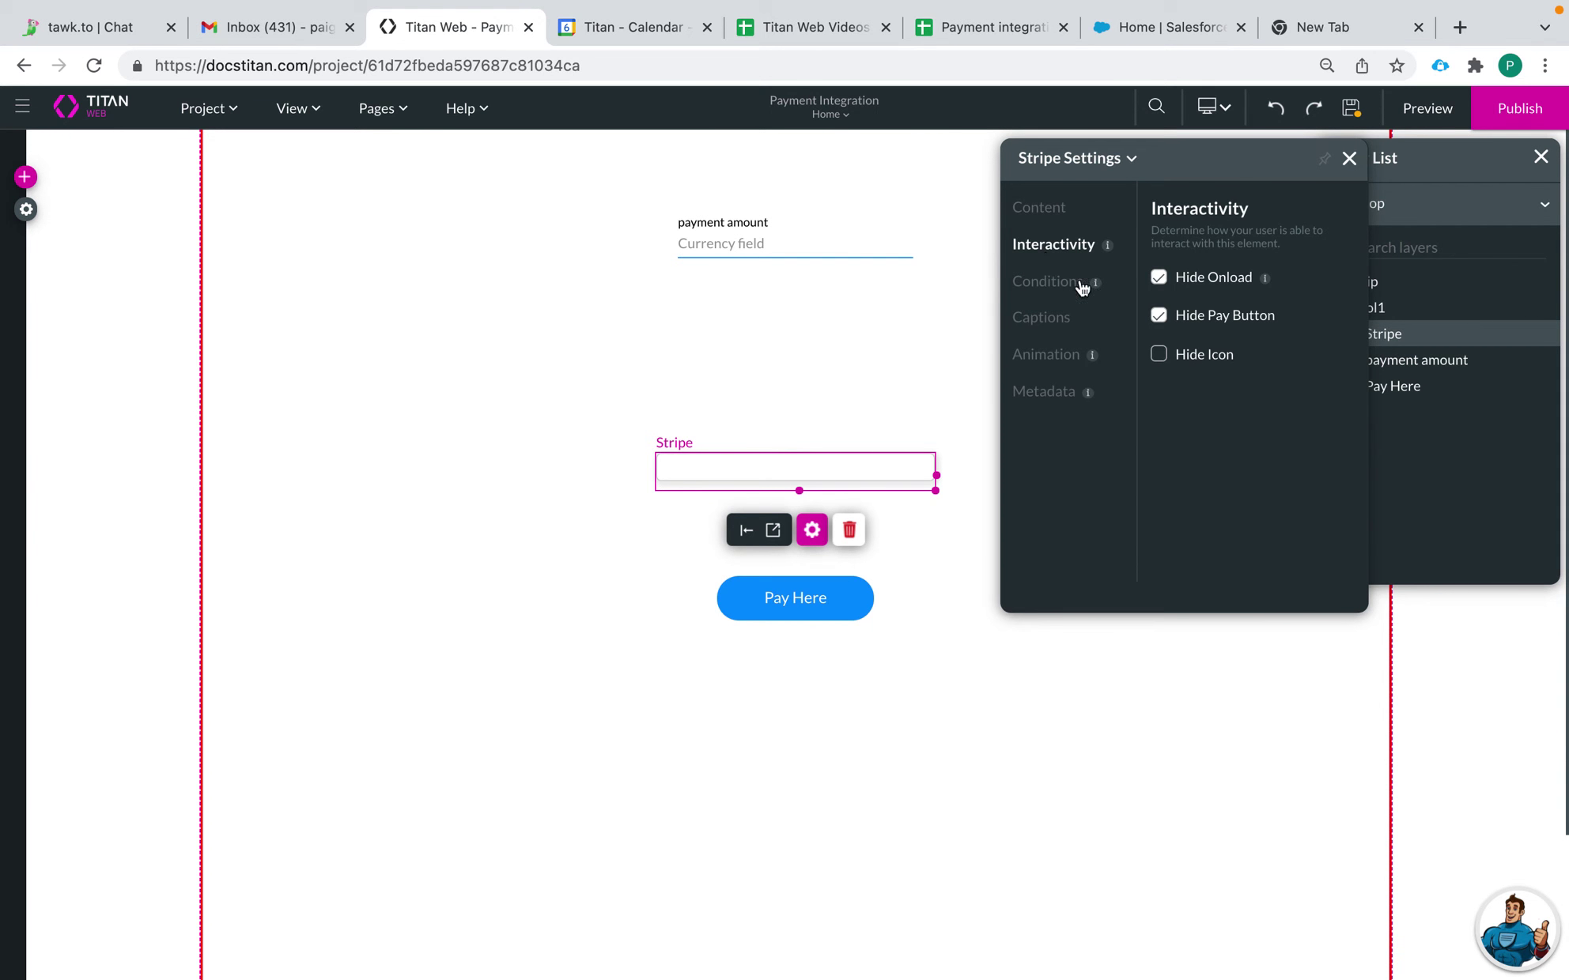
click(1157, 317)
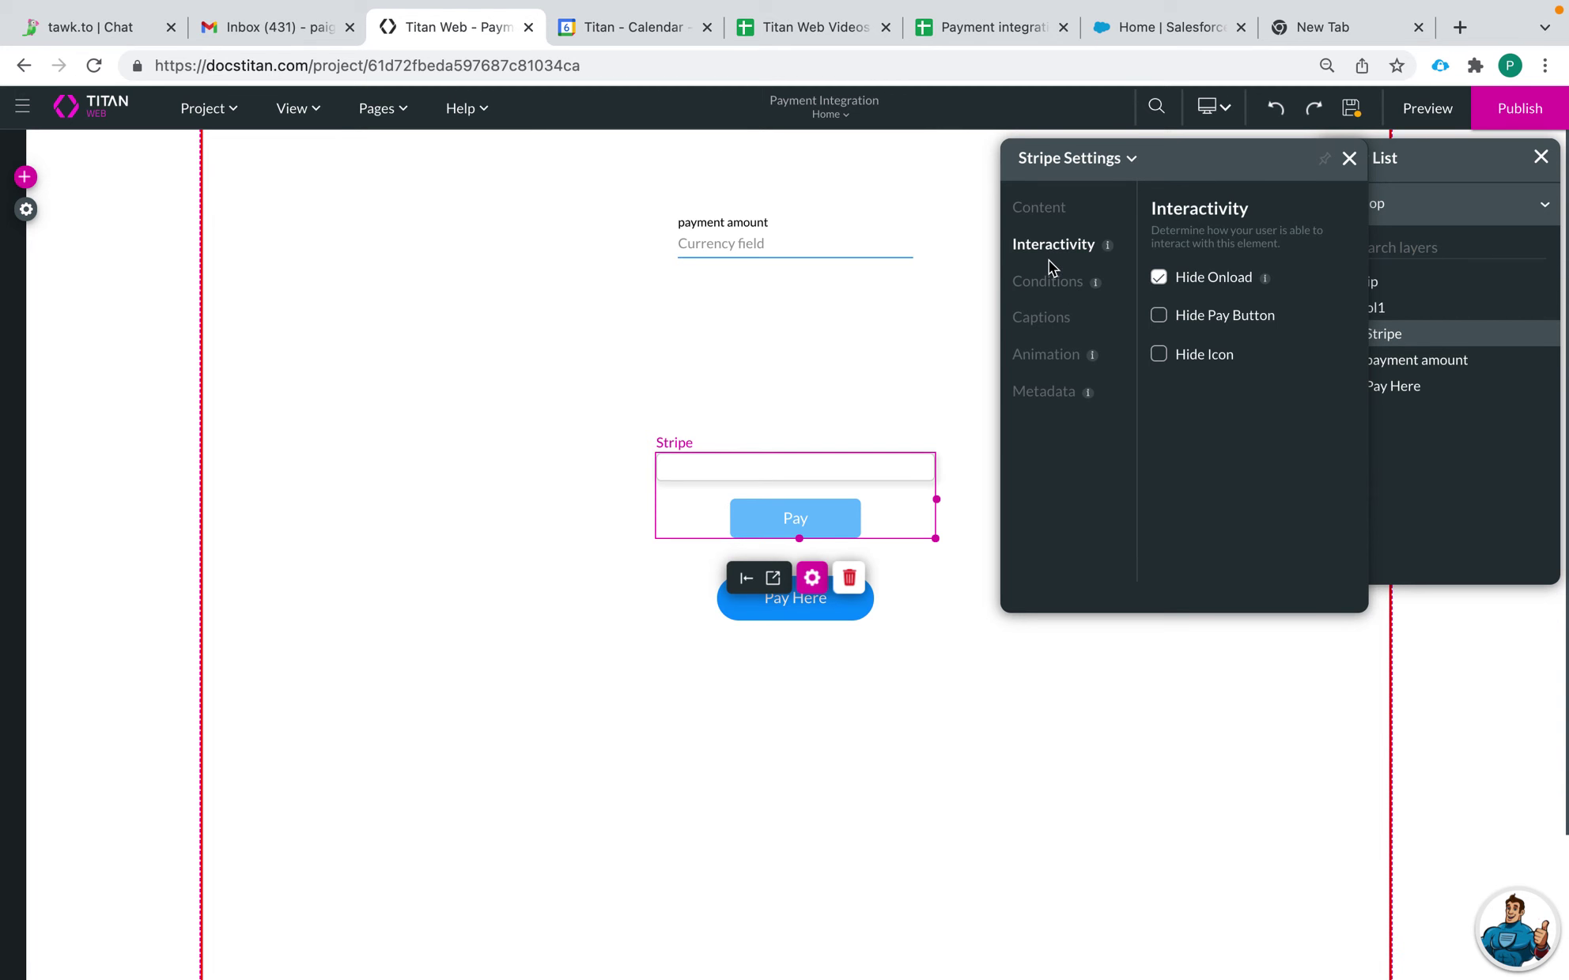
Step: Replace the pay button caption 'Pay' with 'Donate' in the Captions settings
click(1047, 282)
click(1041, 317)
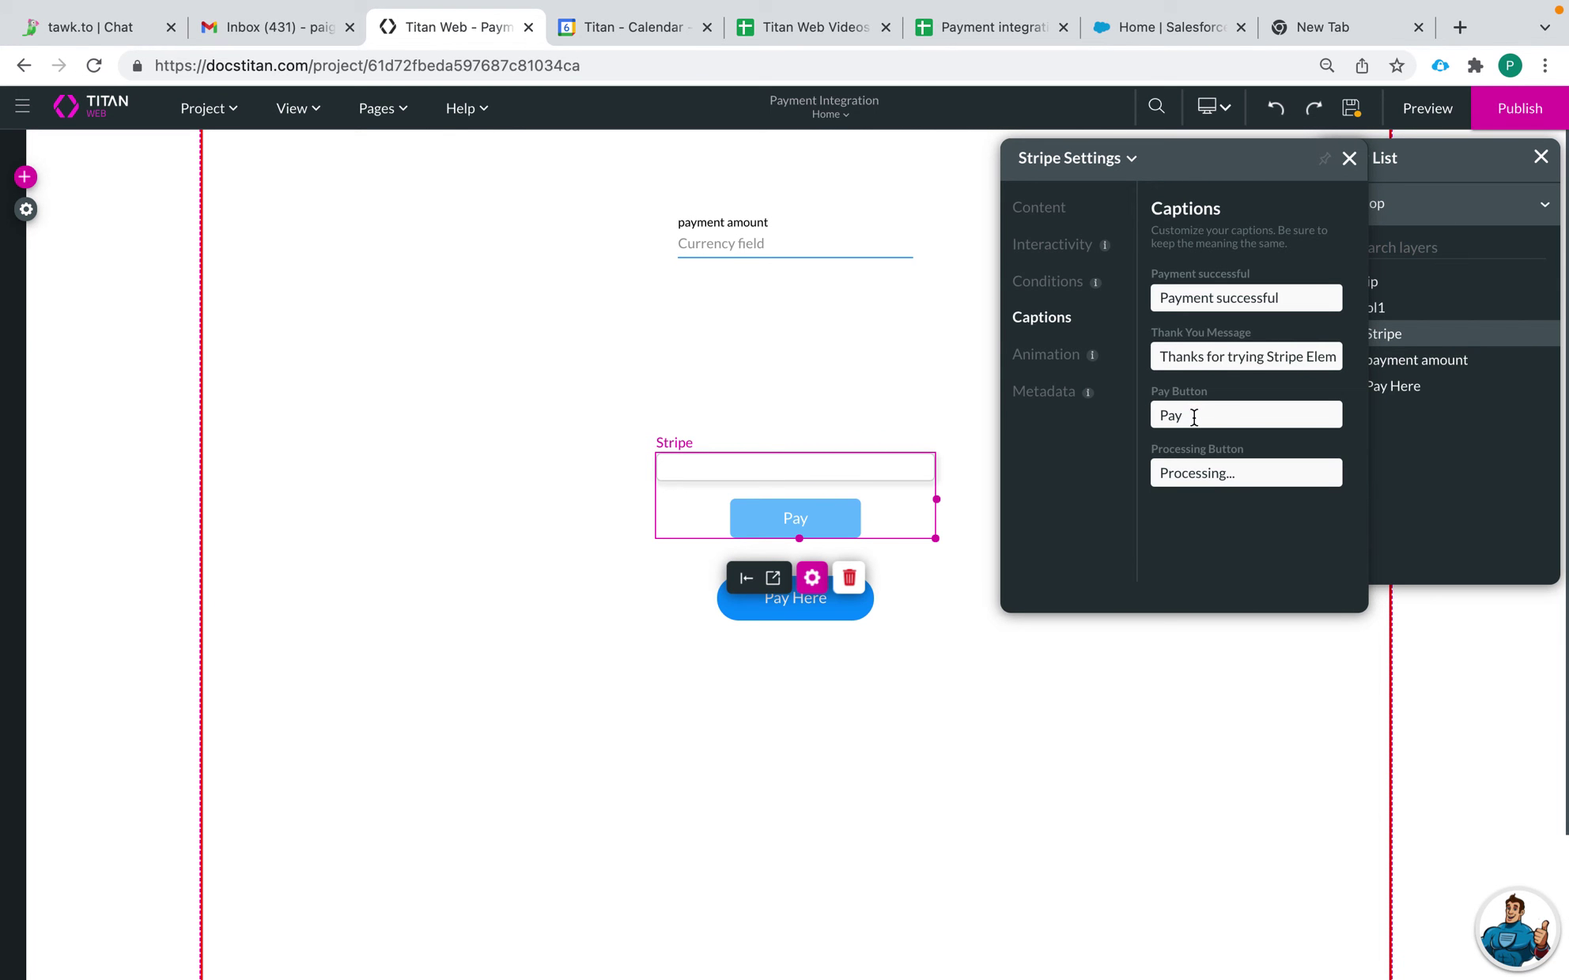
drag(1194, 418, 1137, 419)
text(Donate)
Step: Inspect the Stripe widget's appear/hide animations and backend Metadata identifiers, then close Stripe Settings
click(1042, 356)
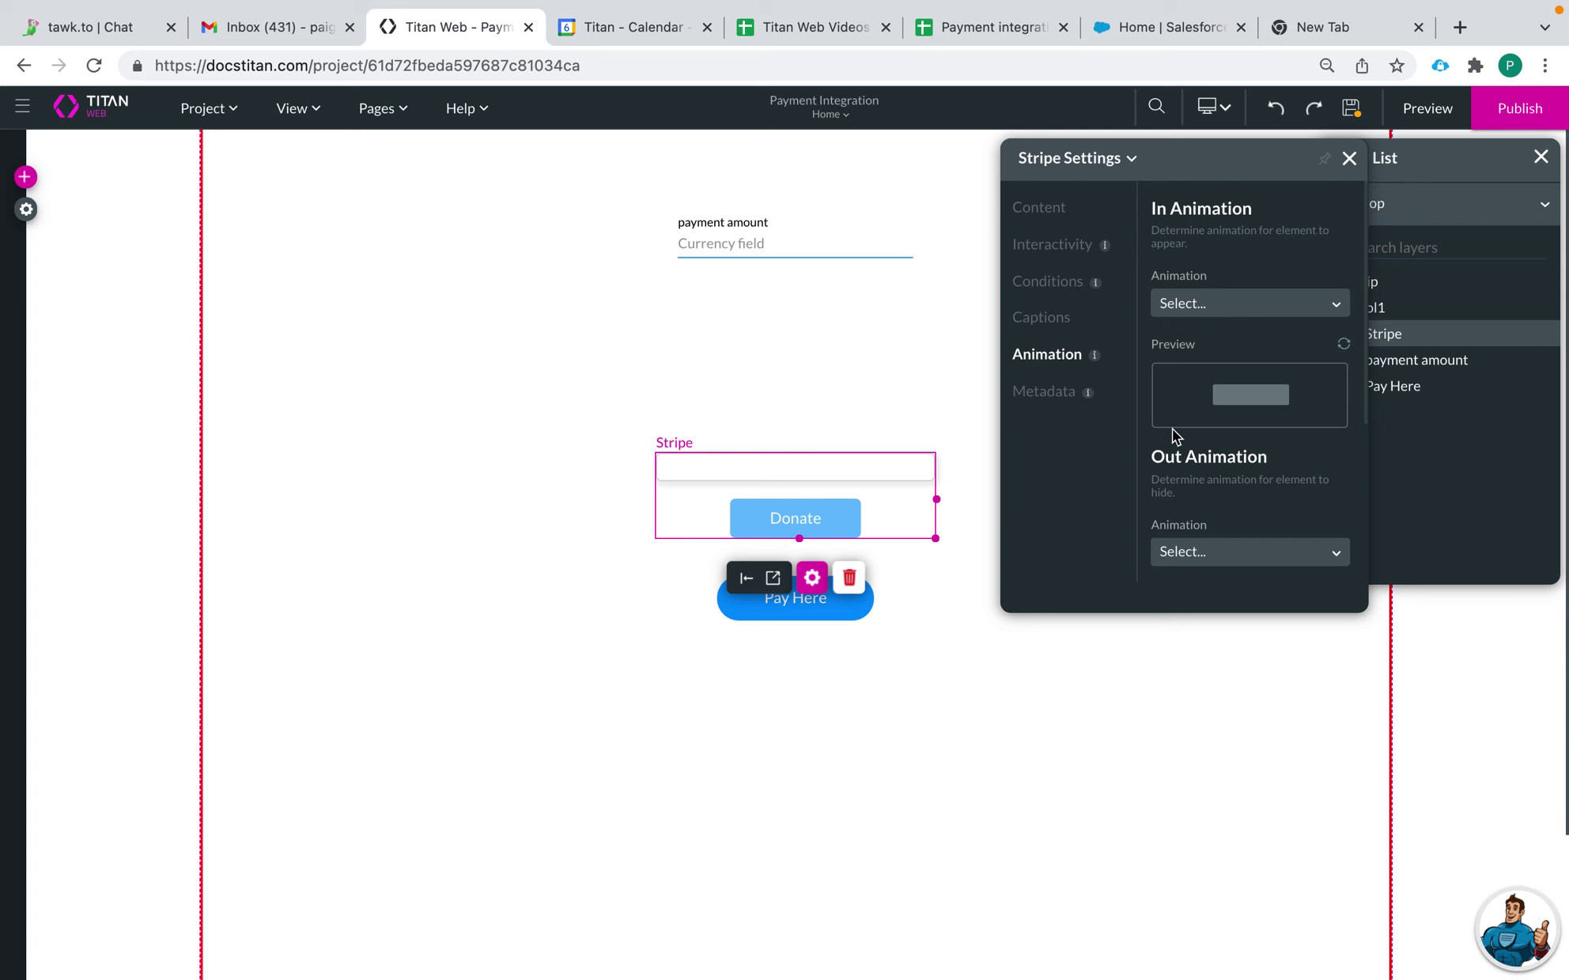
scroll(1172, 428, down, 3)
click(1037, 395)
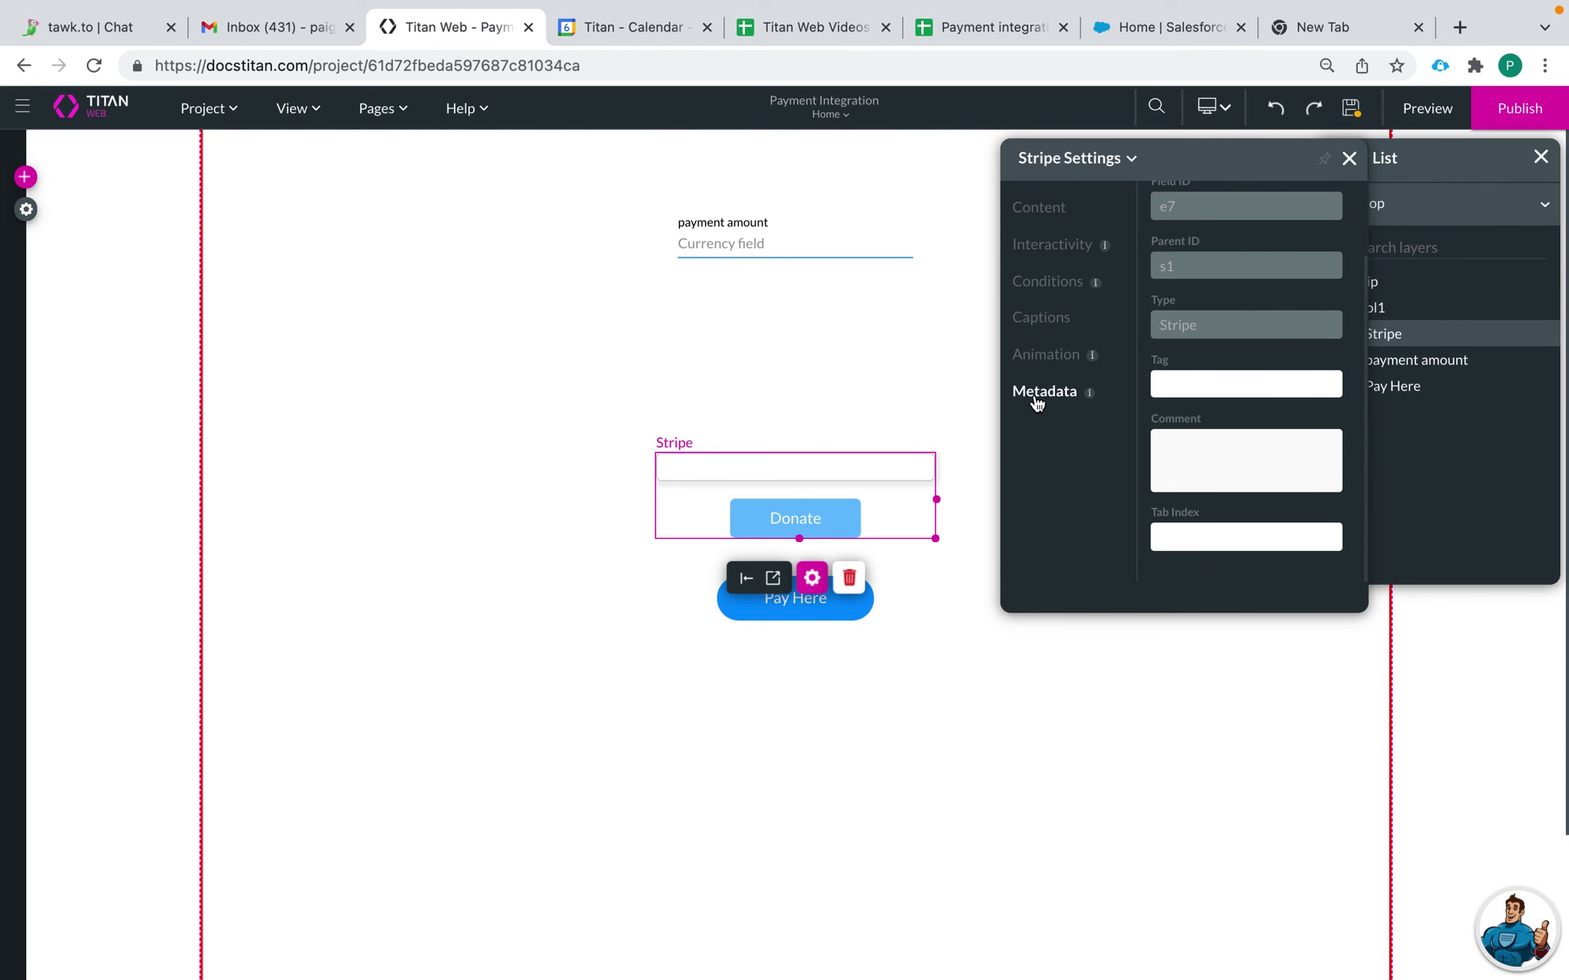
scroll(1180, 388, up, 2)
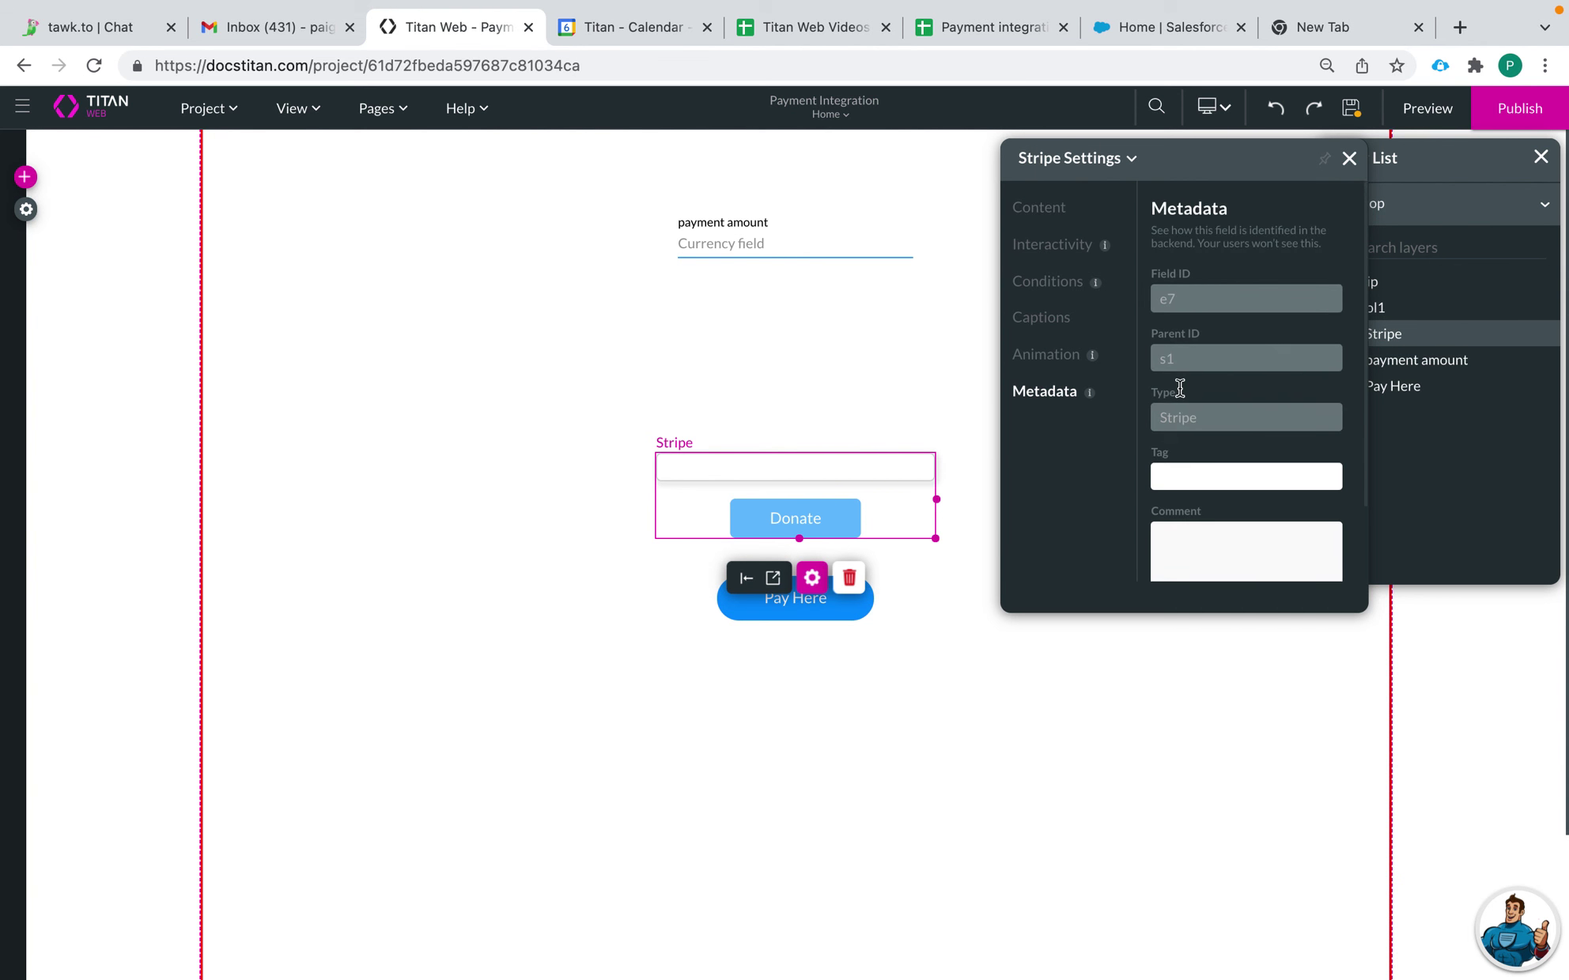
scroll(1178, 471, down, 3)
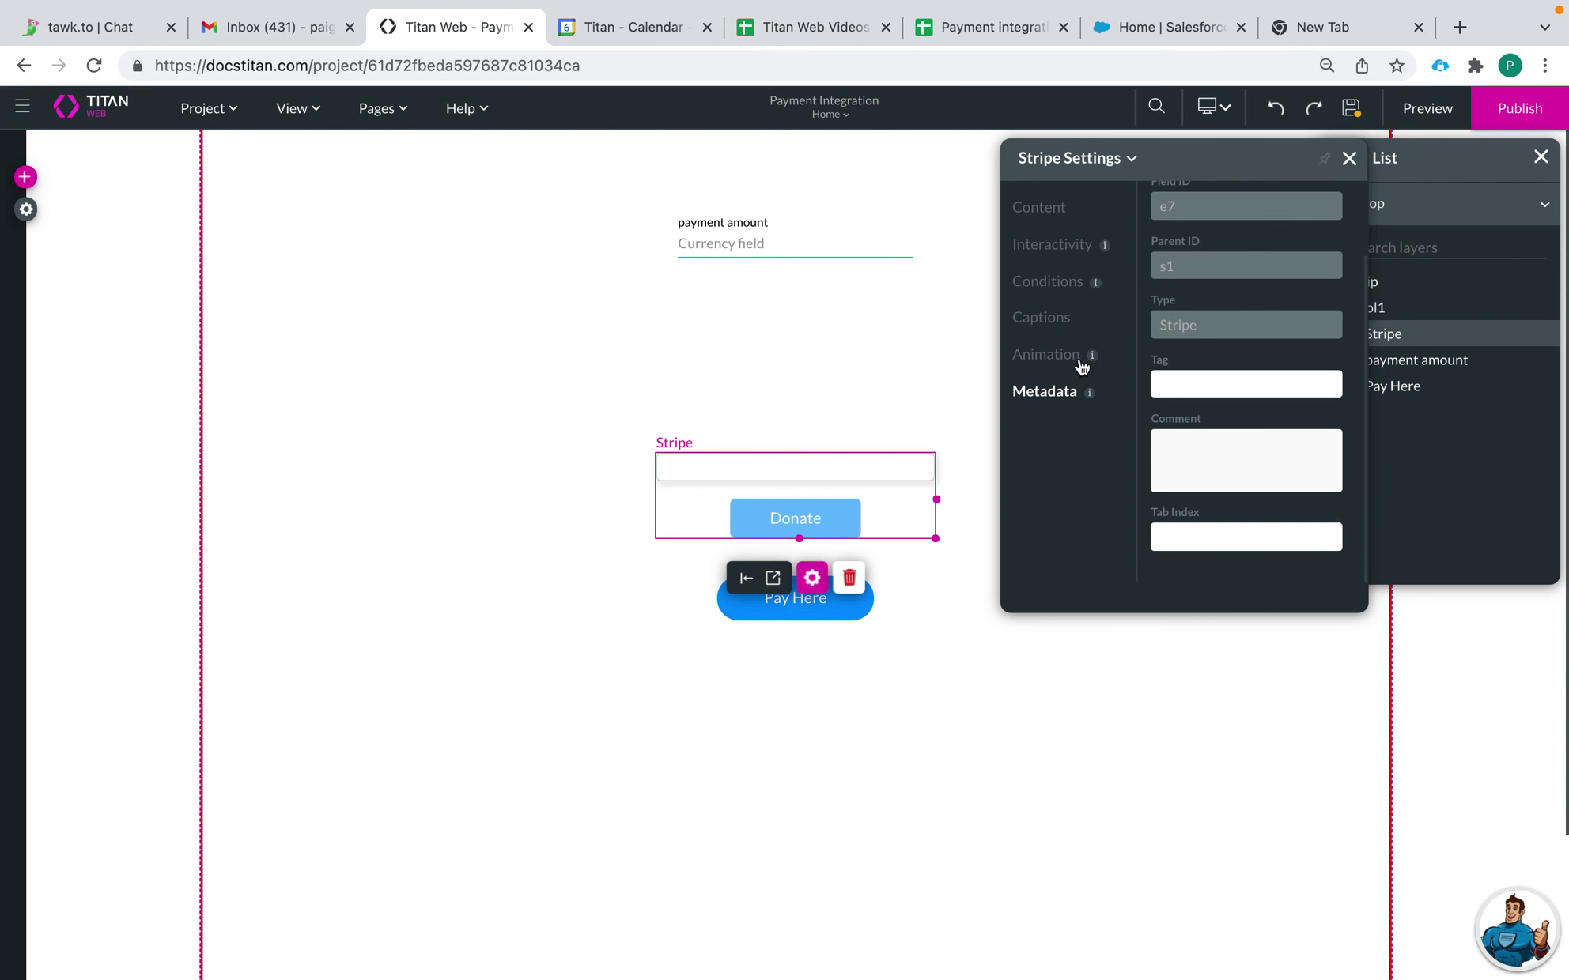
click(1050, 355)
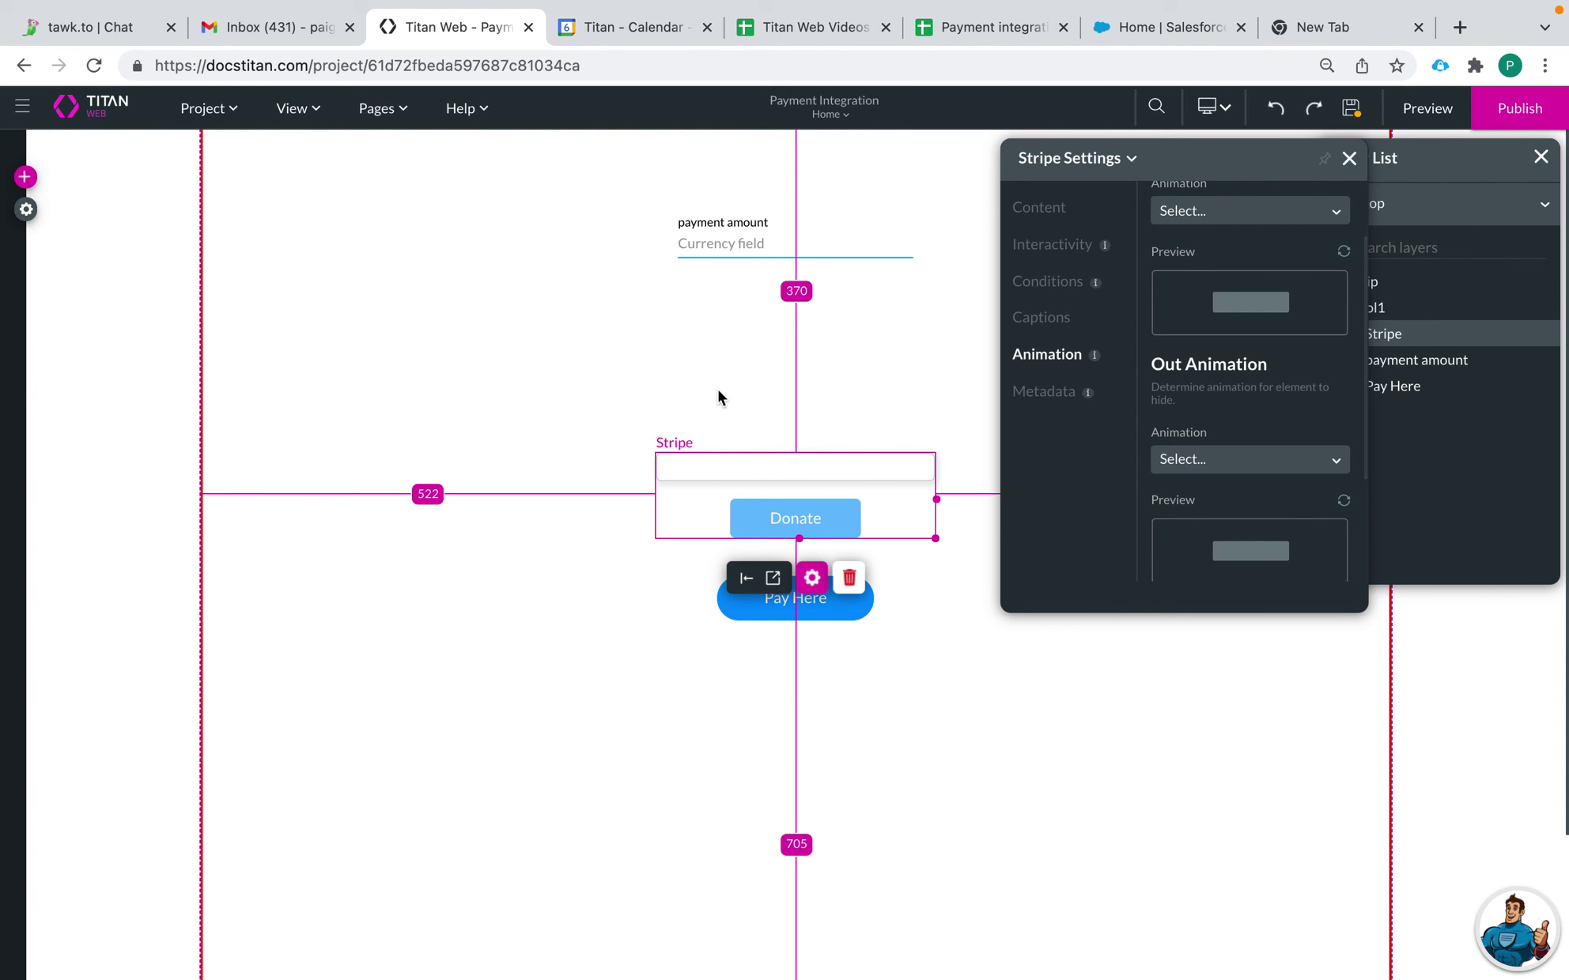
click(1348, 162)
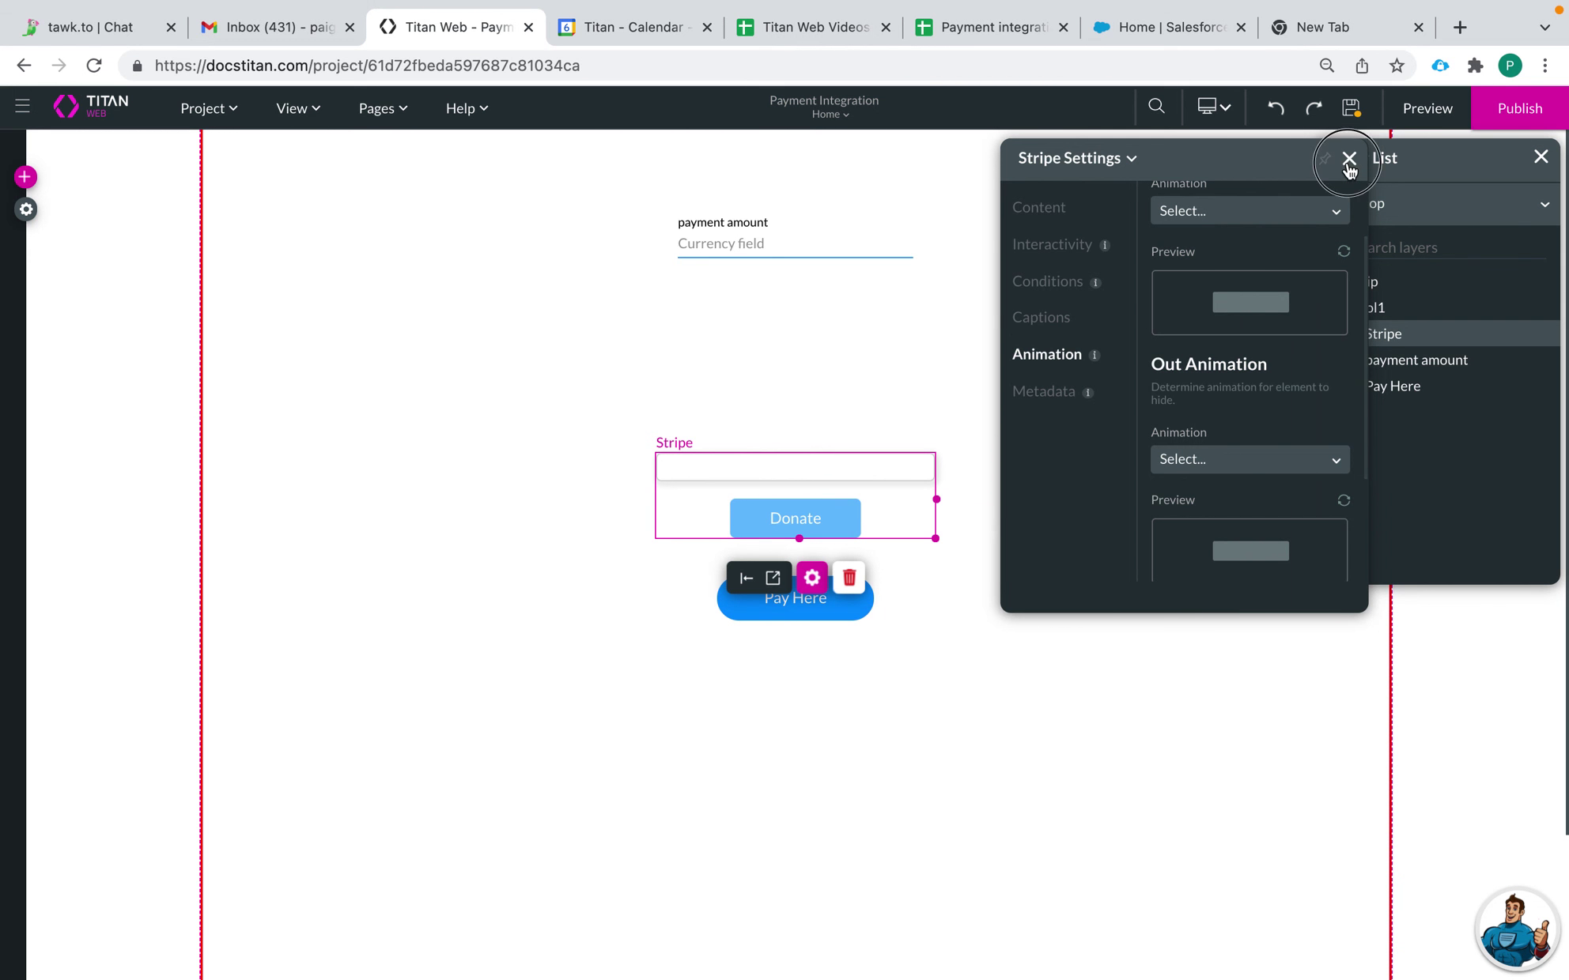